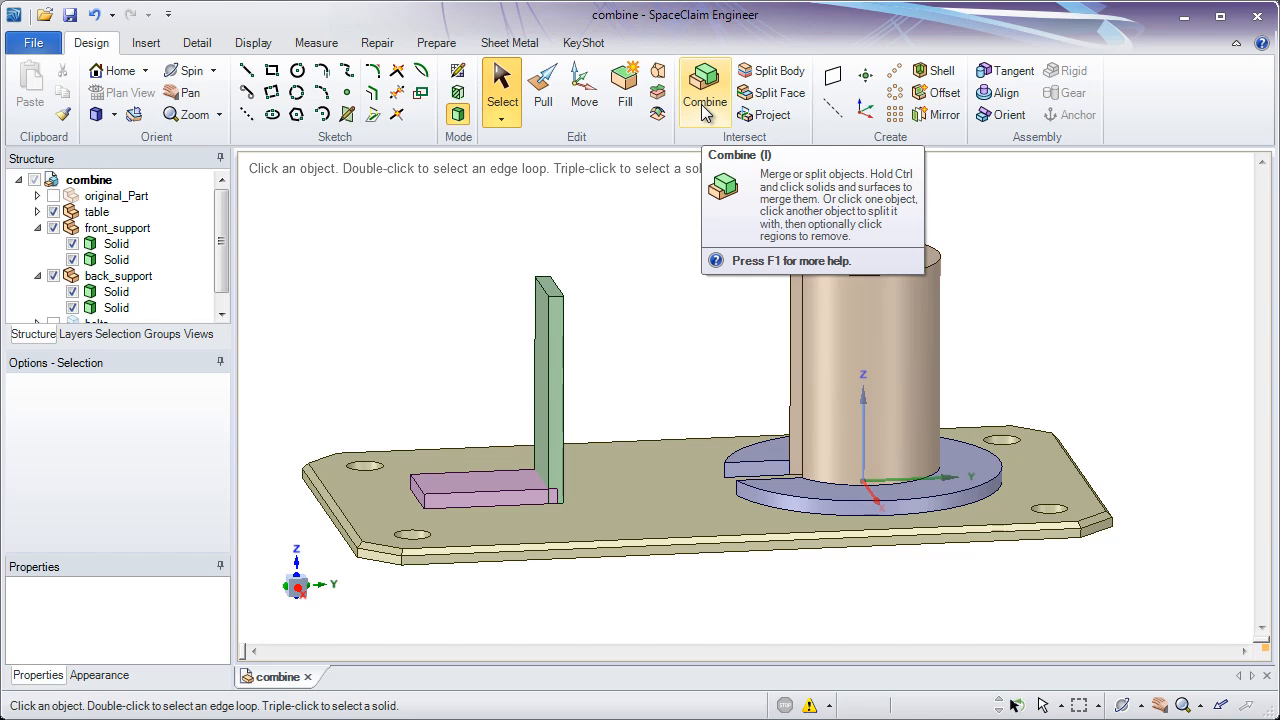
Open the Combine tool's help topic and read the instructions for splitting and merging solids and surfaces, minimizing the help when done
{"action": "key", "text": "F1"}
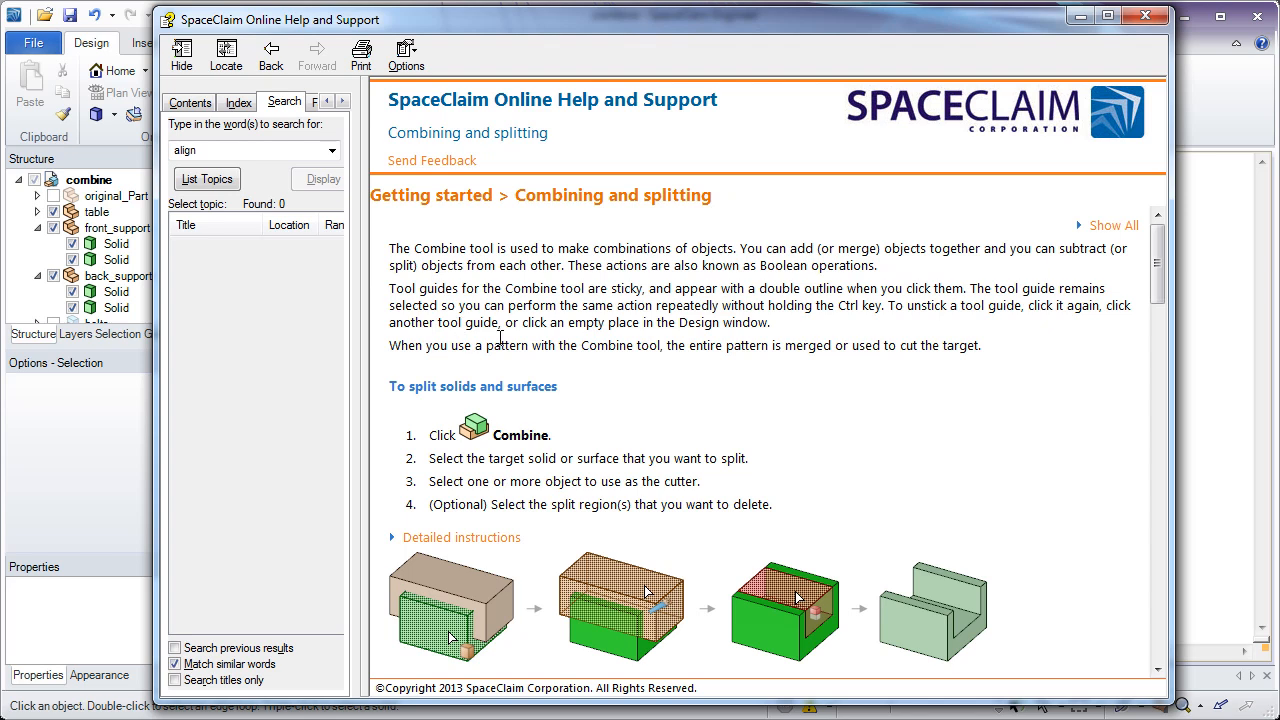
{"action": "scroll", "coordinate": [505, 338], "scroll_direction": "down", "scroll_amount": 3}
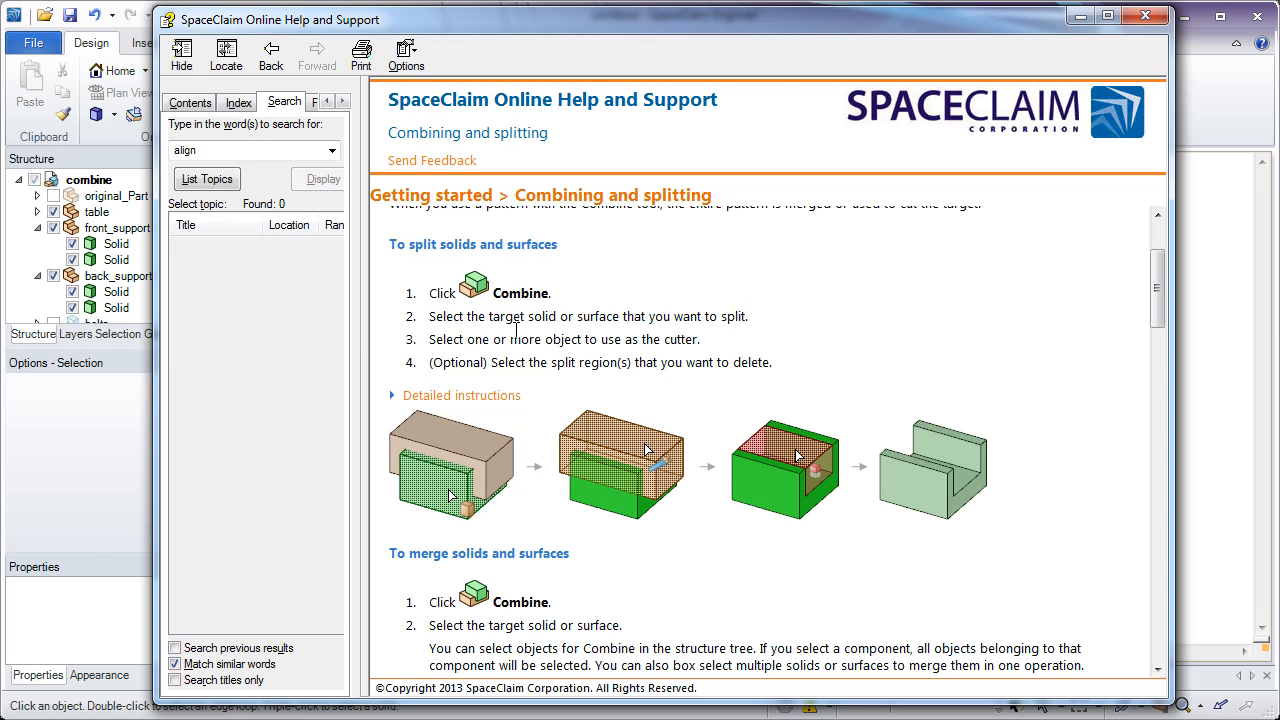
{"action": "scroll", "coordinate": [515, 331], "scroll_direction": "down", "scroll_amount": 1}
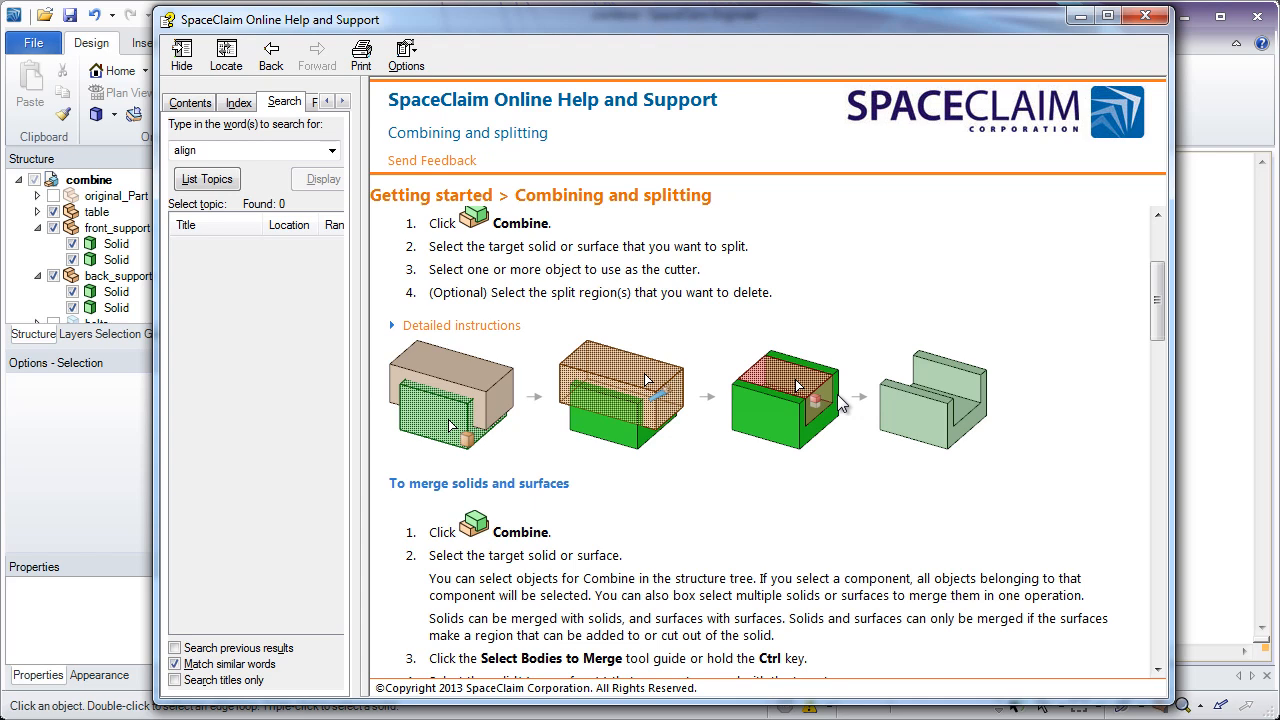
{"action": "scroll", "coordinate": [724, 414], "scroll_direction": "down", "scroll_amount": 4}
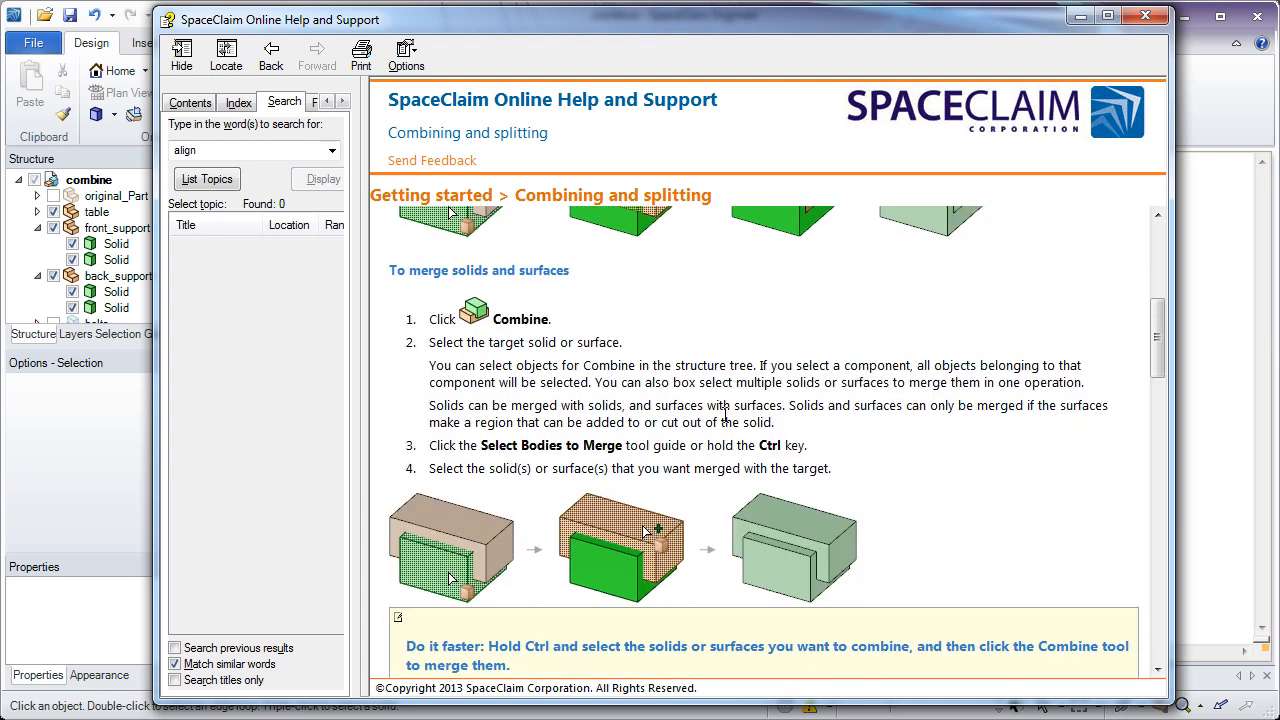
{"action": "scroll", "coordinate": [500, 385], "scroll_direction": "down", "scroll_amount": 1}
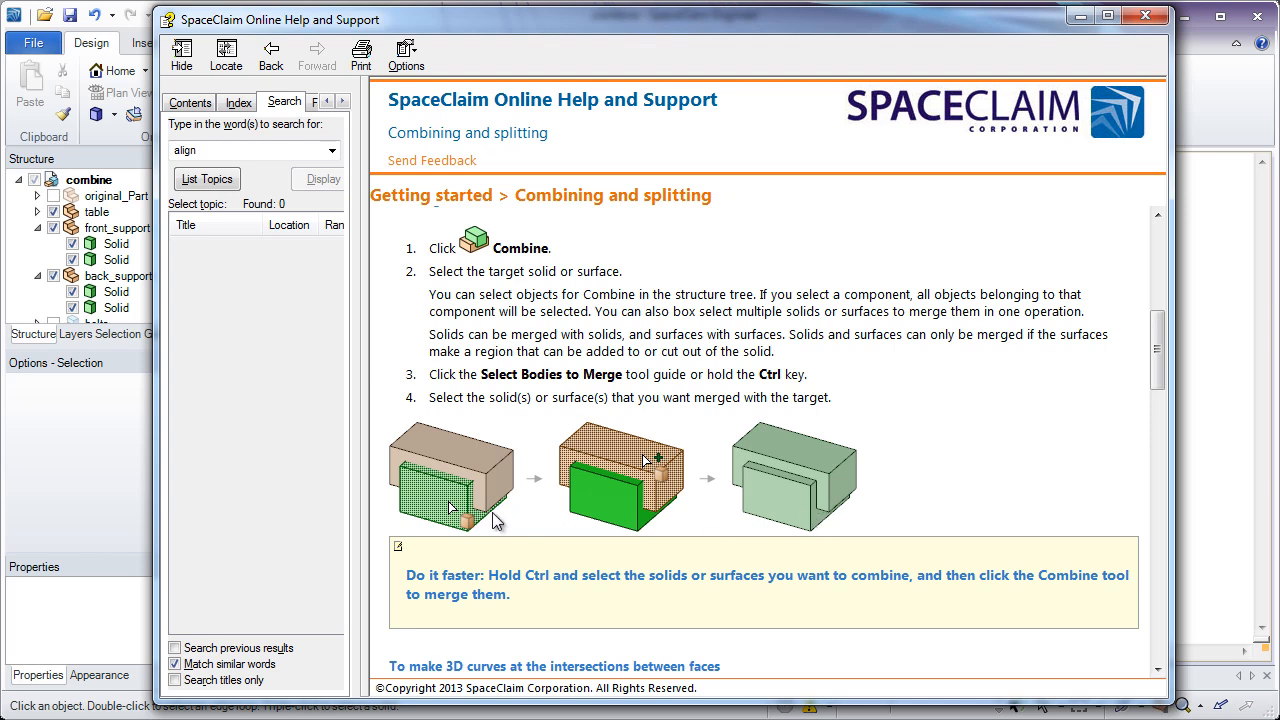
{"action": "scroll", "coordinate": [437, 523], "scroll_direction": "up", "scroll_amount": 4}
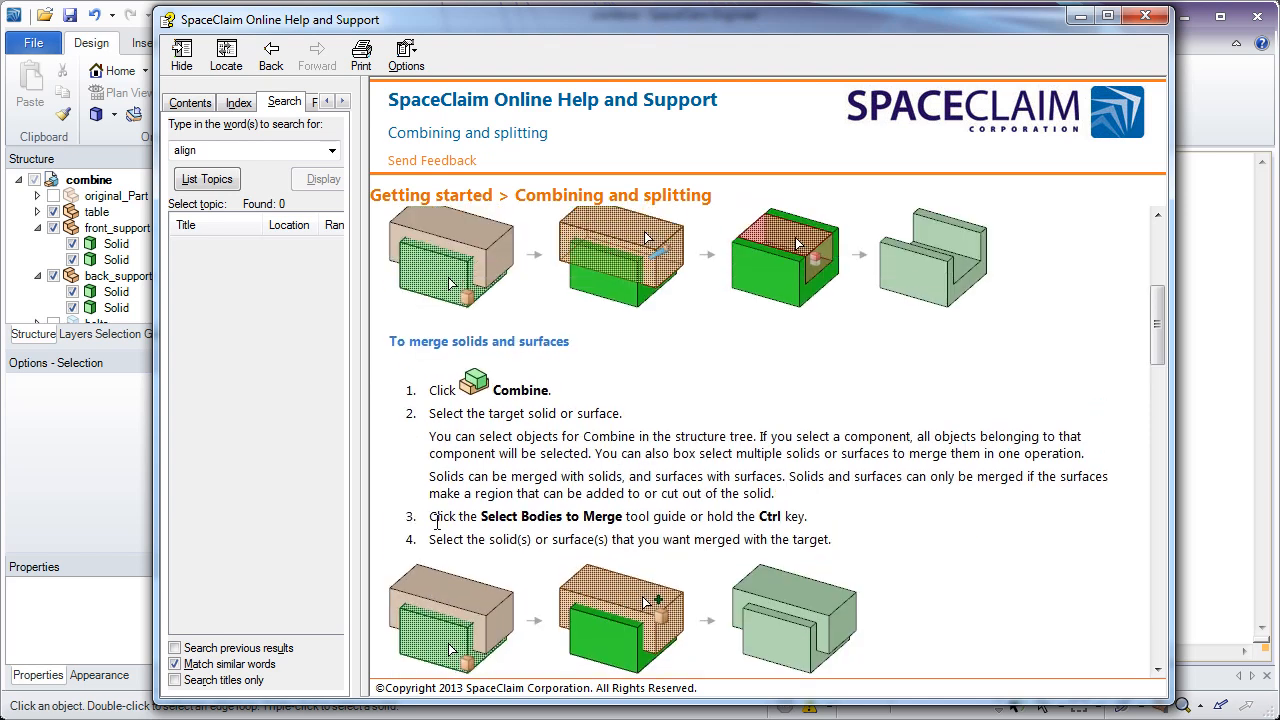
{"action": "scroll", "coordinate": [437, 521], "scroll_direction": "up", "scroll_amount": 3}
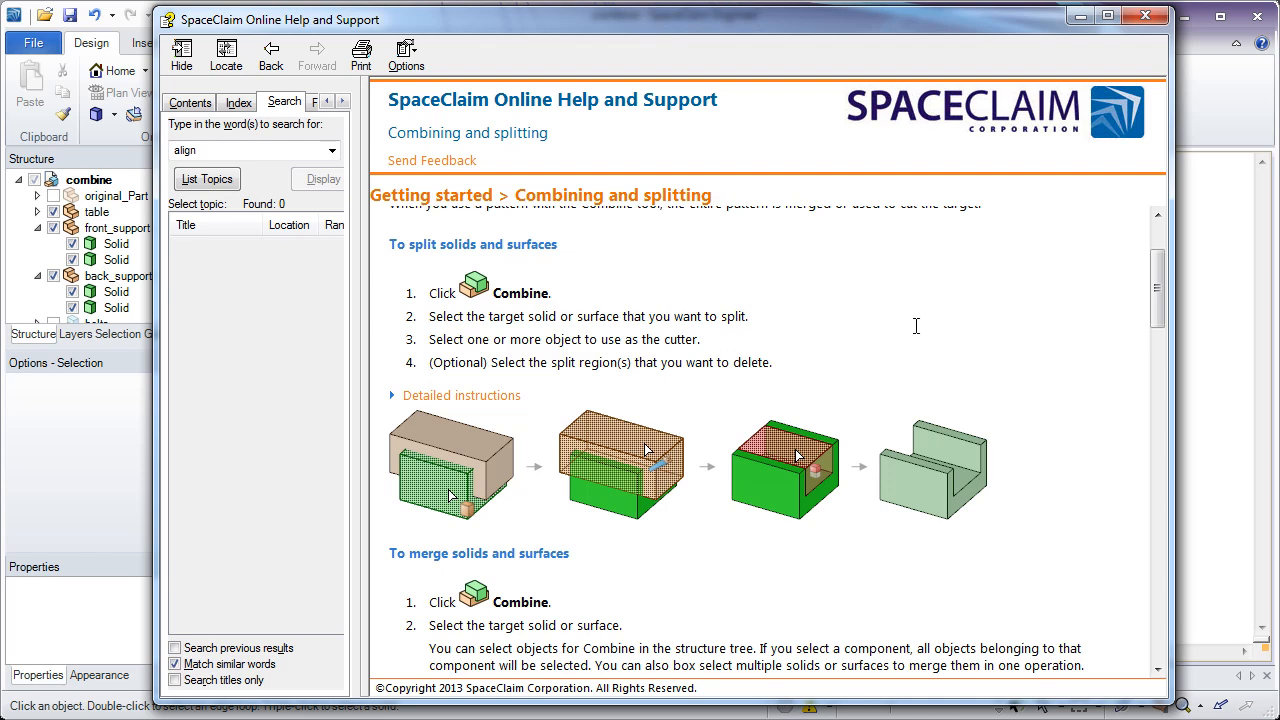
{"action": "left_click", "coordinate": [1082, 17]}
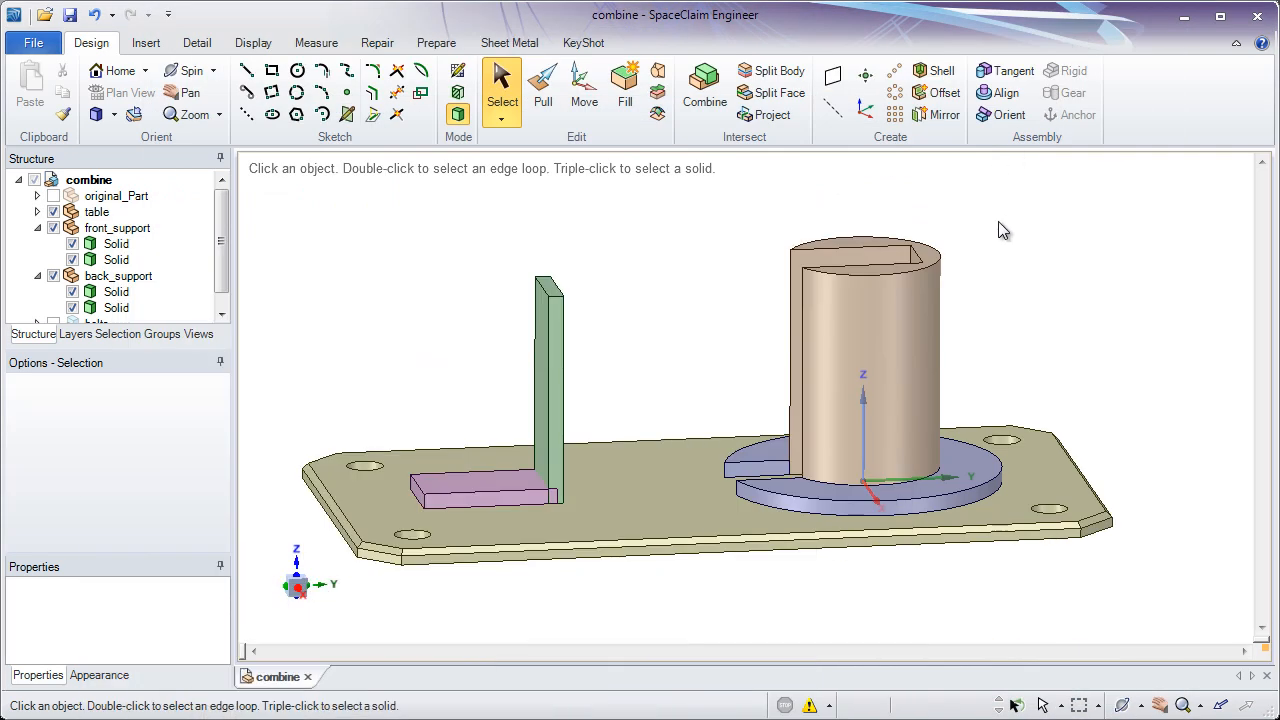
Examine the table, front_support and back_support components in the structure tree and in the model
{"action": "left_click", "coordinate": [655, 488]}
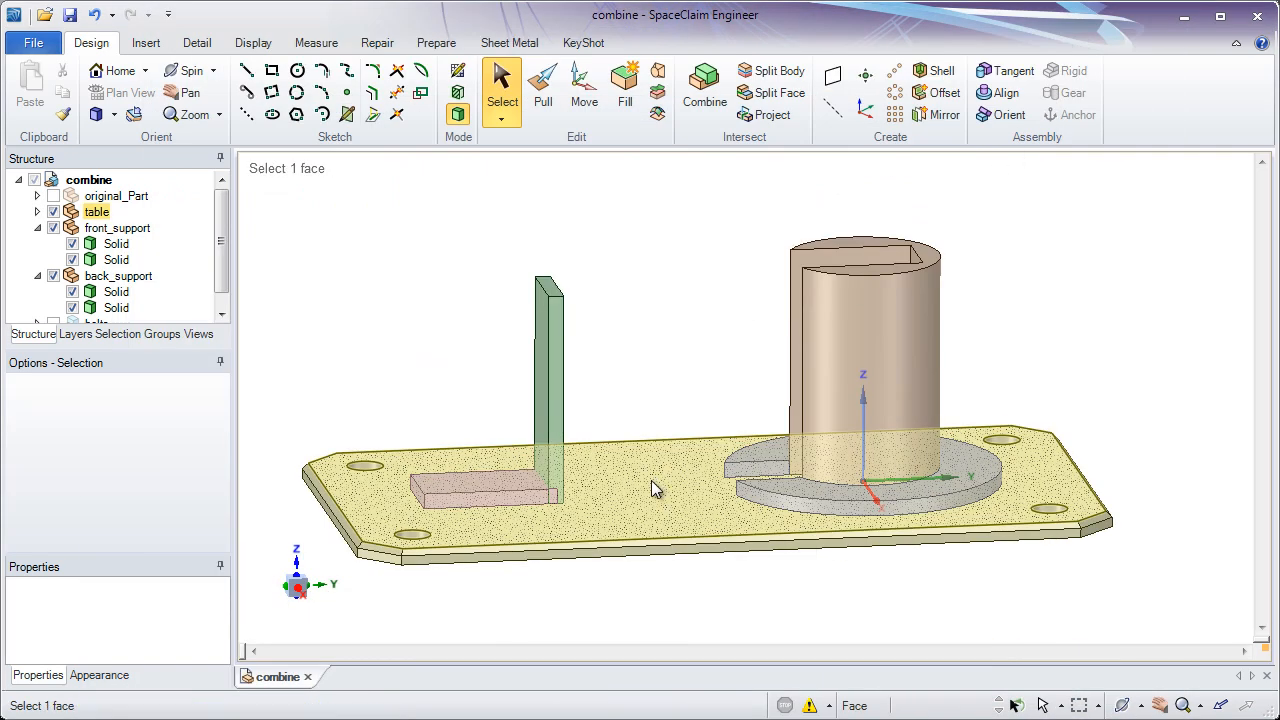
{"action": "scroll", "coordinate": [655, 505], "scroll_direction": "up", "scroll_amount": 3}
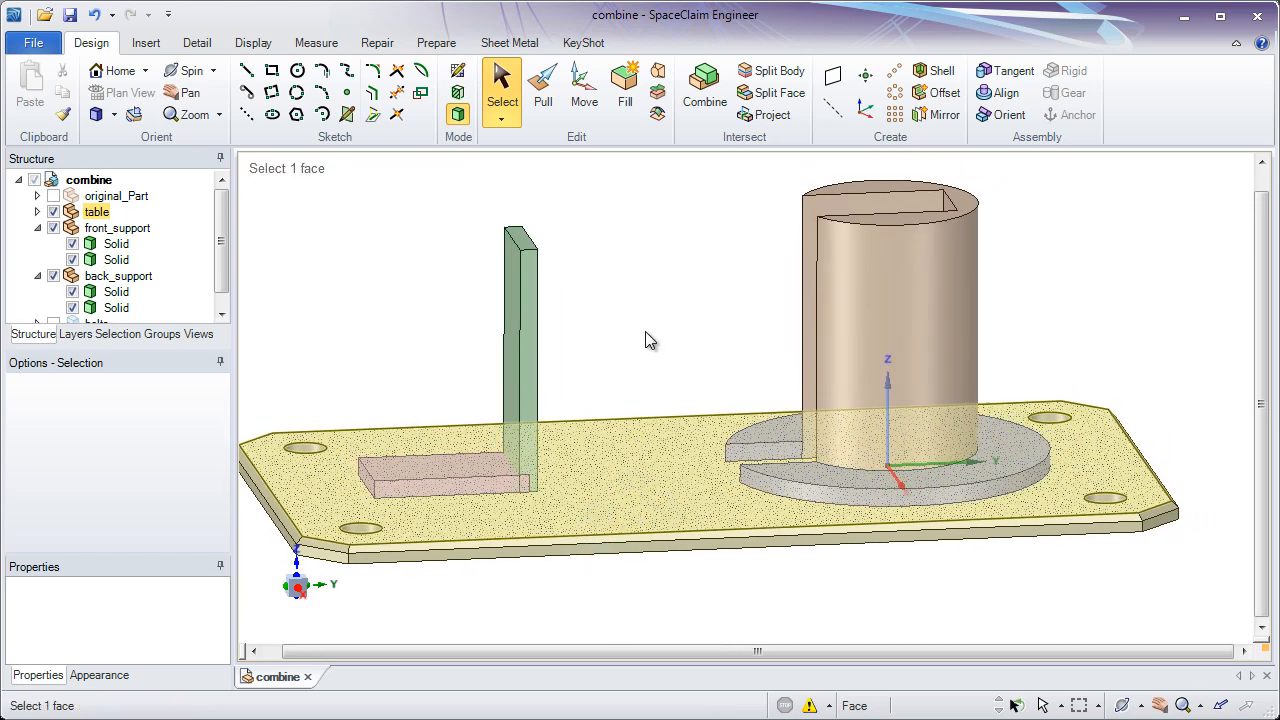
{"action": "left_click", "coordinate": [645, 337]}
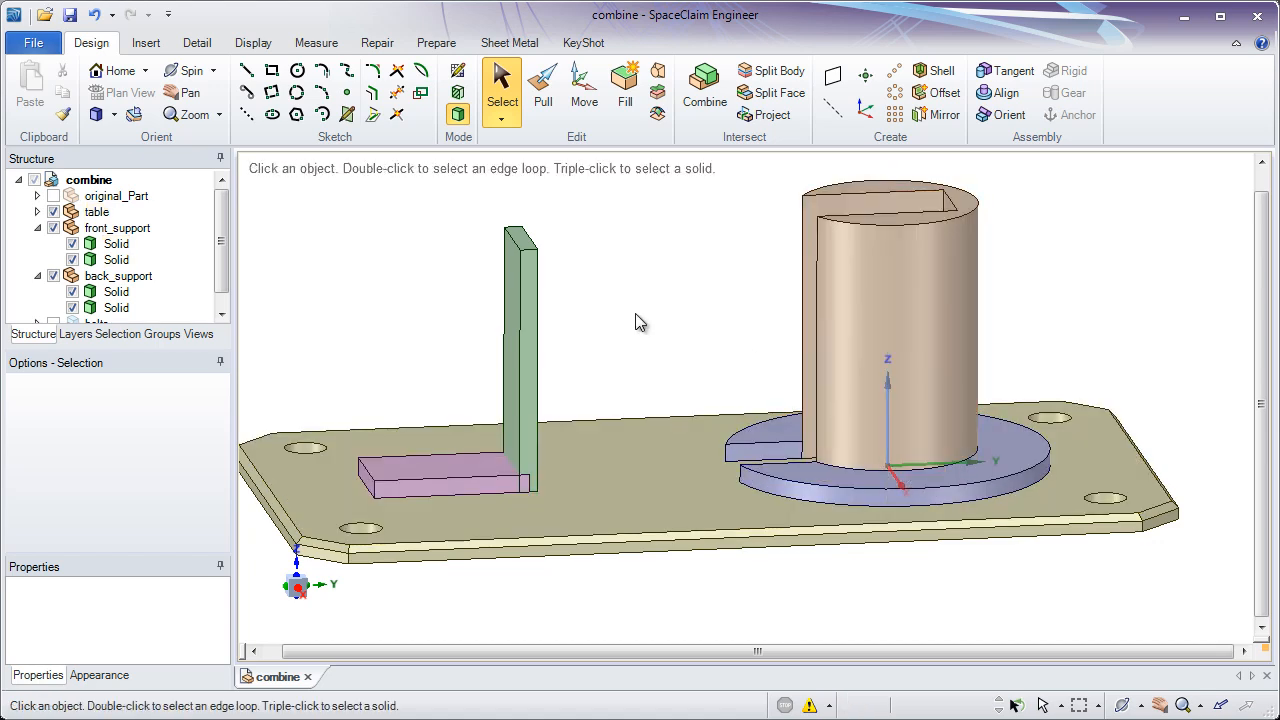
{"action": "scroll", "coordinate": [226, 238], "scroll_direction": "down", "scroll_amount": 1}
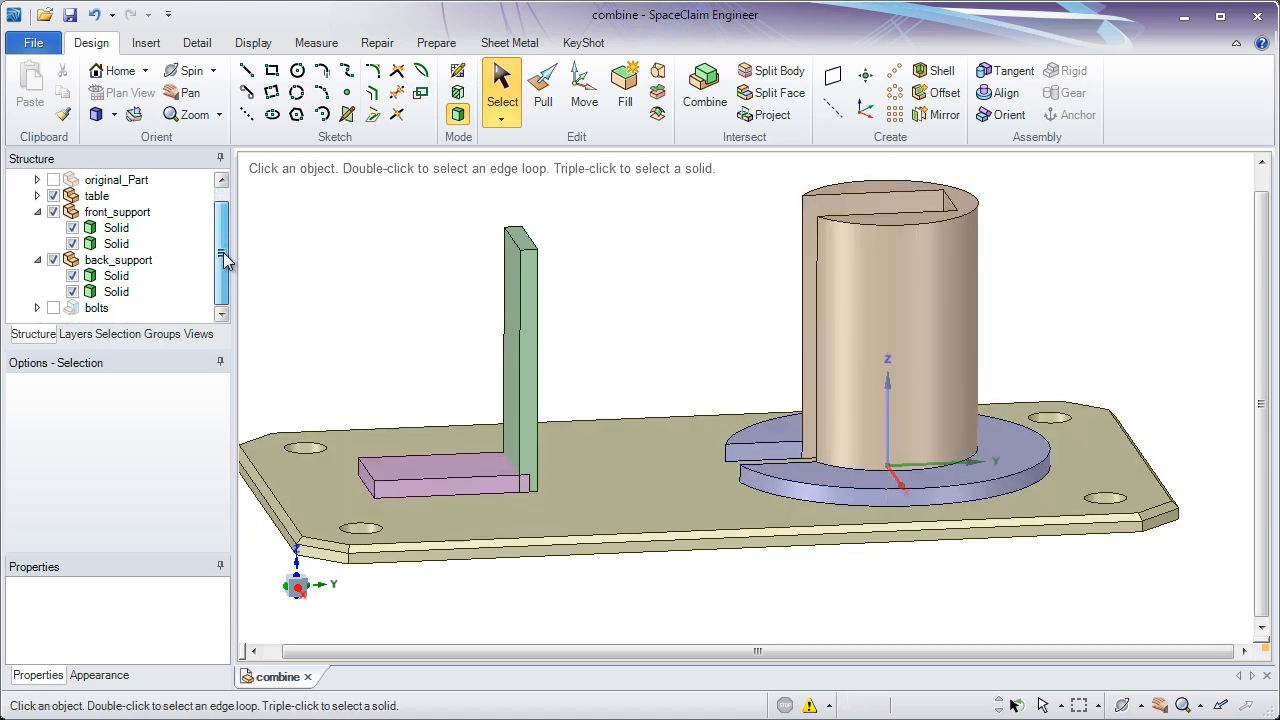
{"action": "left_click", "coordinate": [155, 220]}
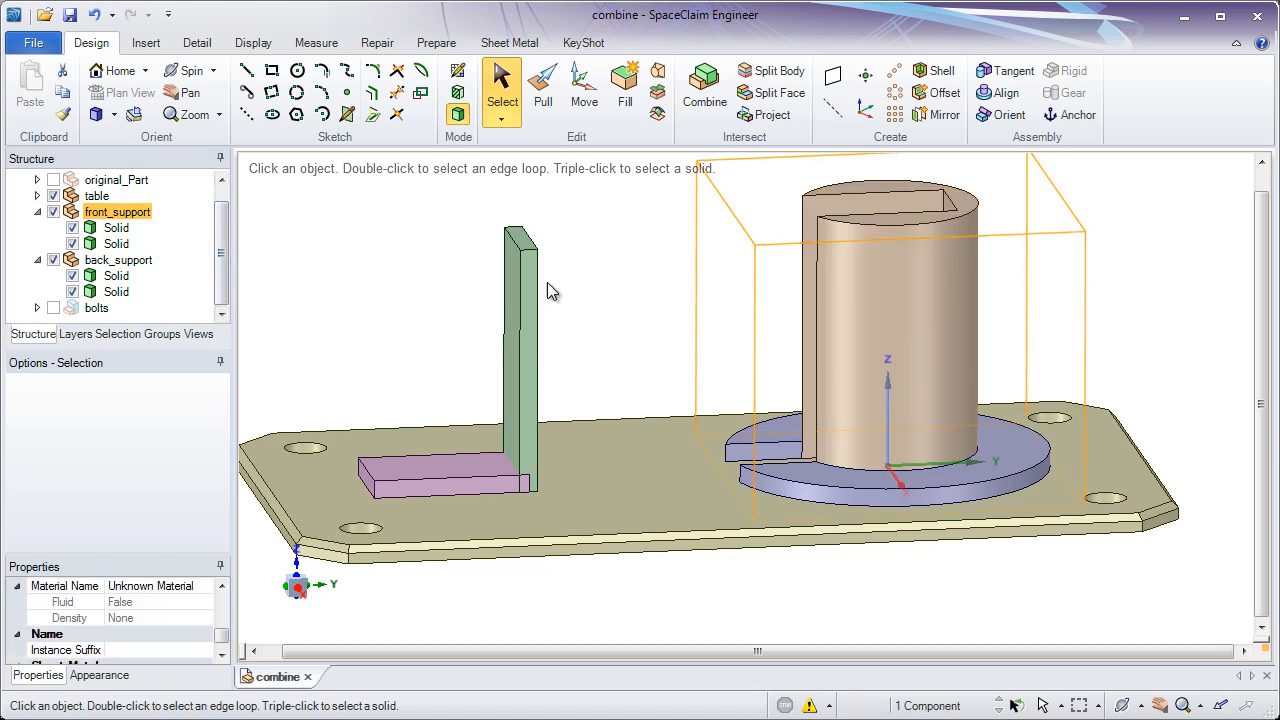
{"action": "left_click", "coordinate": [141, 264]}
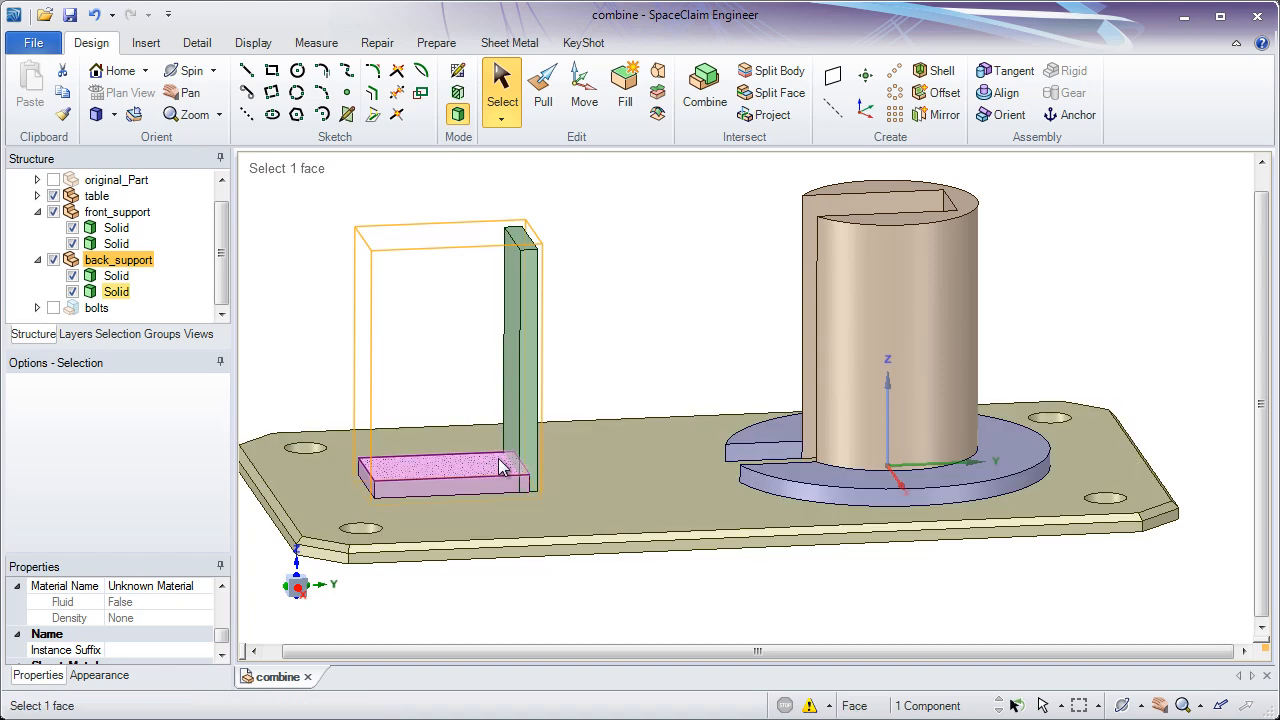
{"action": "left_click", "coordinate": [586, 353]}
{"action": "middle_click_drag", "start_coordinate": [462, 370], "coordinate": [573, 355], "text": "ctrl"}
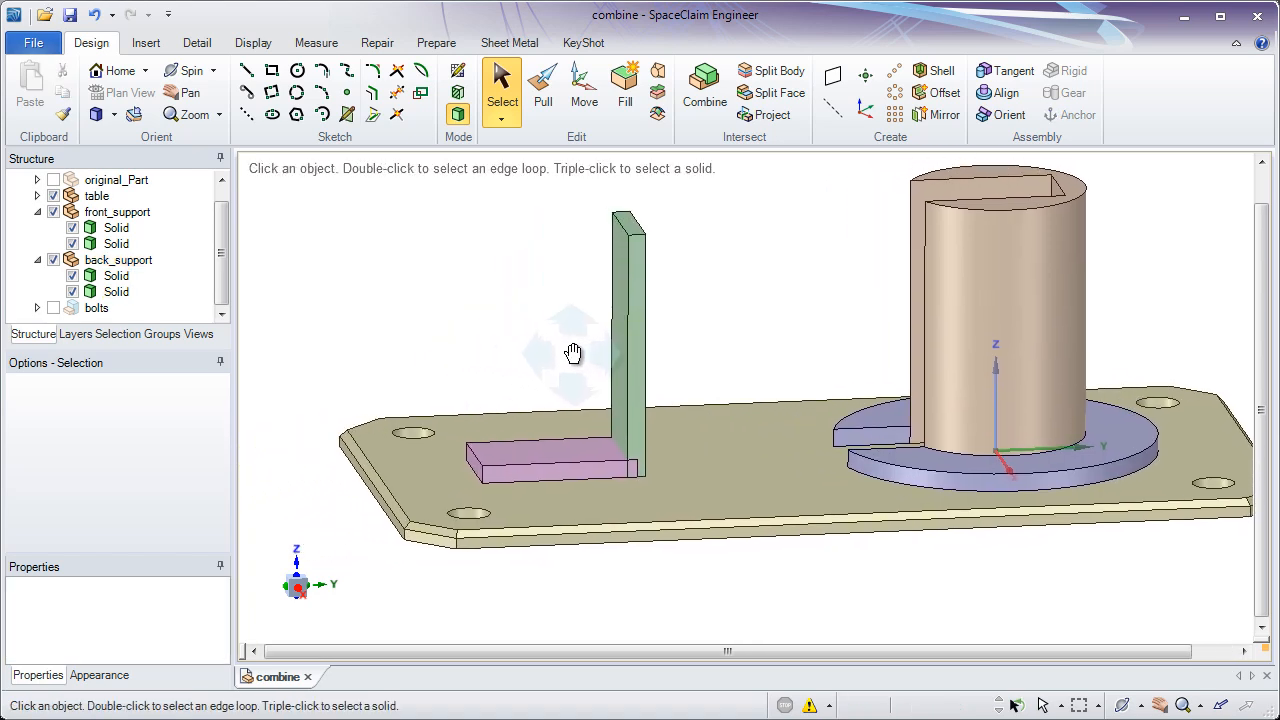
Merge the back support's upright plate into its horizontal base plate with Combine, using the base plate as the target
{"action": "left_click", "coordinate": [704, 90]}
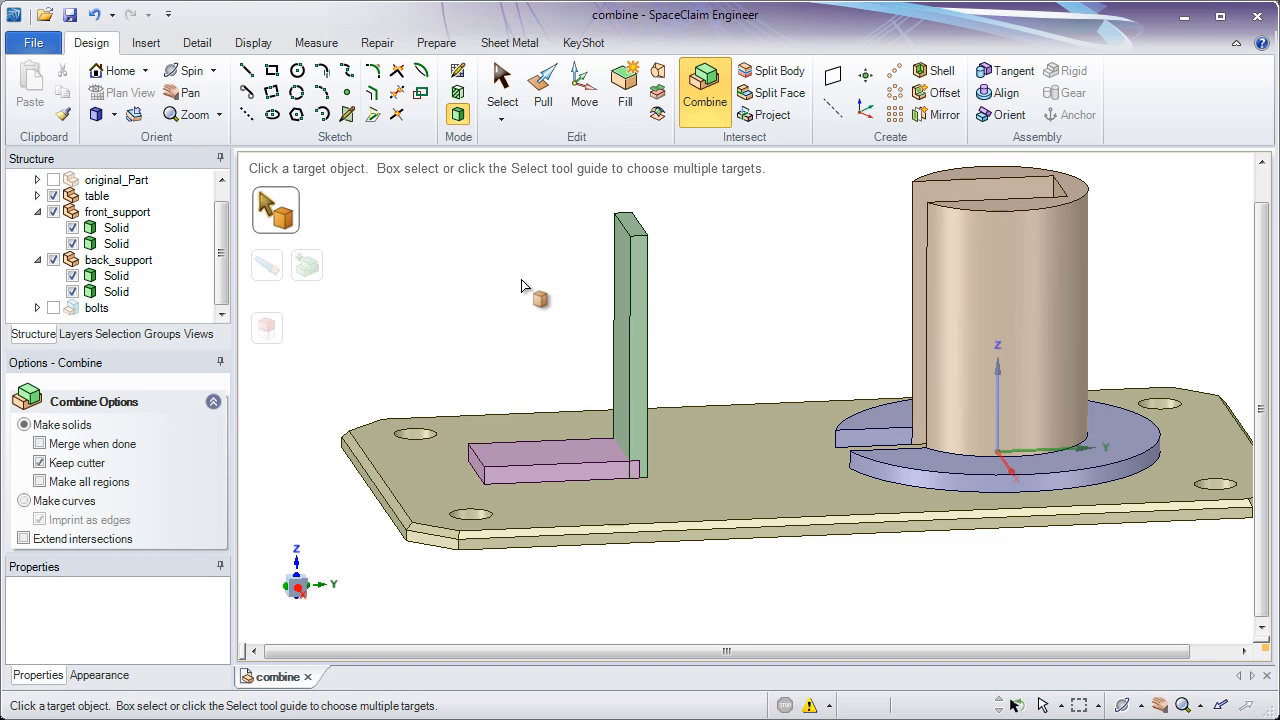
{"action": "left_click", "coordinate": [634, 390]}
{"action": "scroll", "coordinate": [610, 425], "scroll_direction": "up", "scroll_amount": 4}
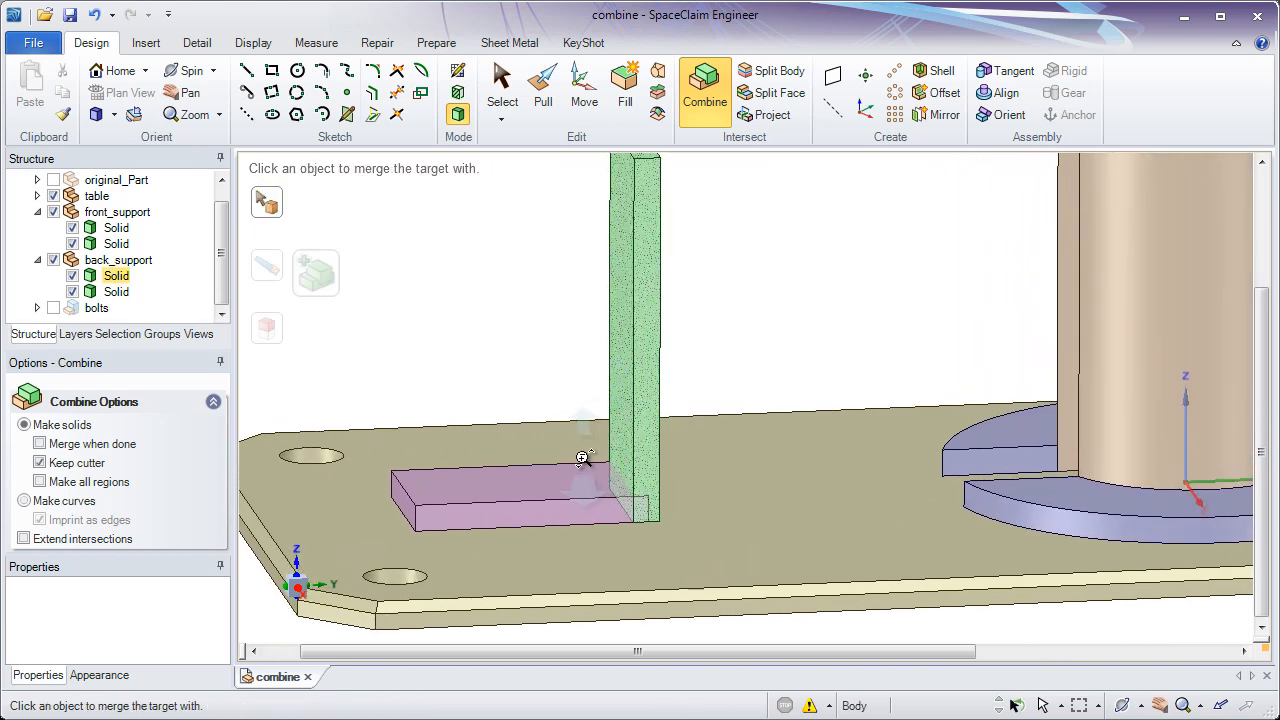
{"action": "left_click", "coordinate": [583, 458]}
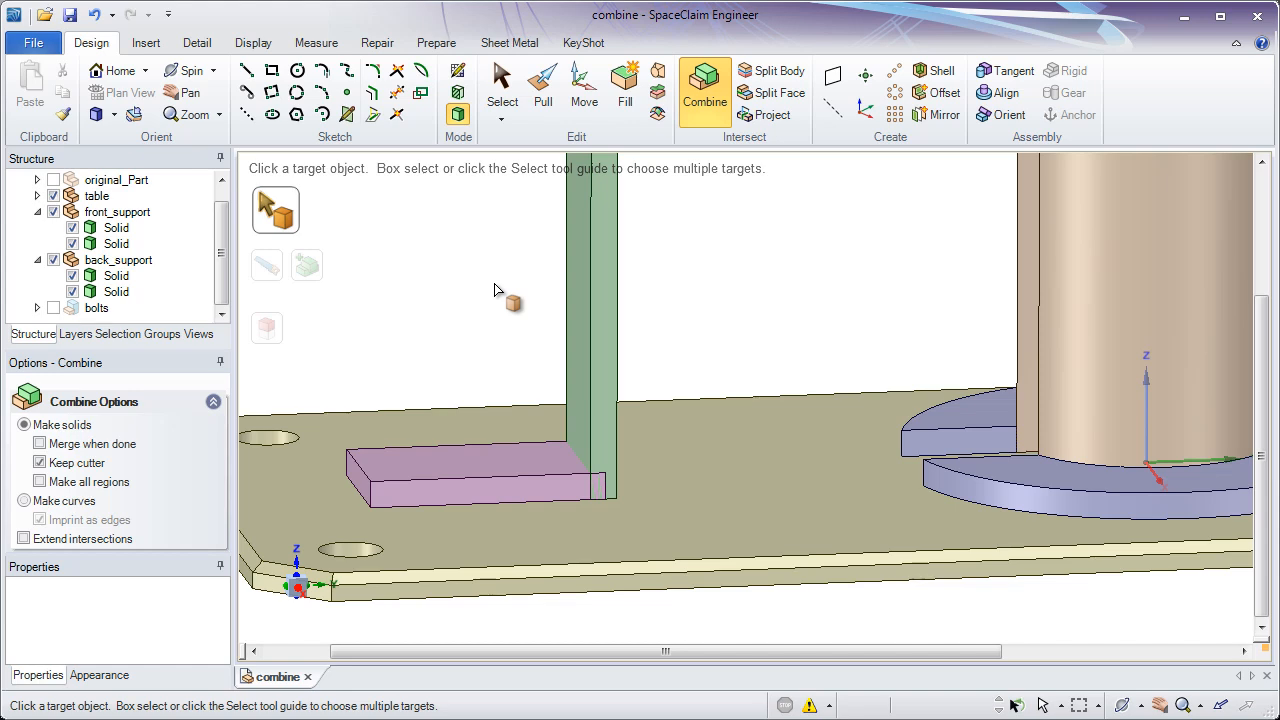
{"action": "left_click", "coordinate": [524, 476]}
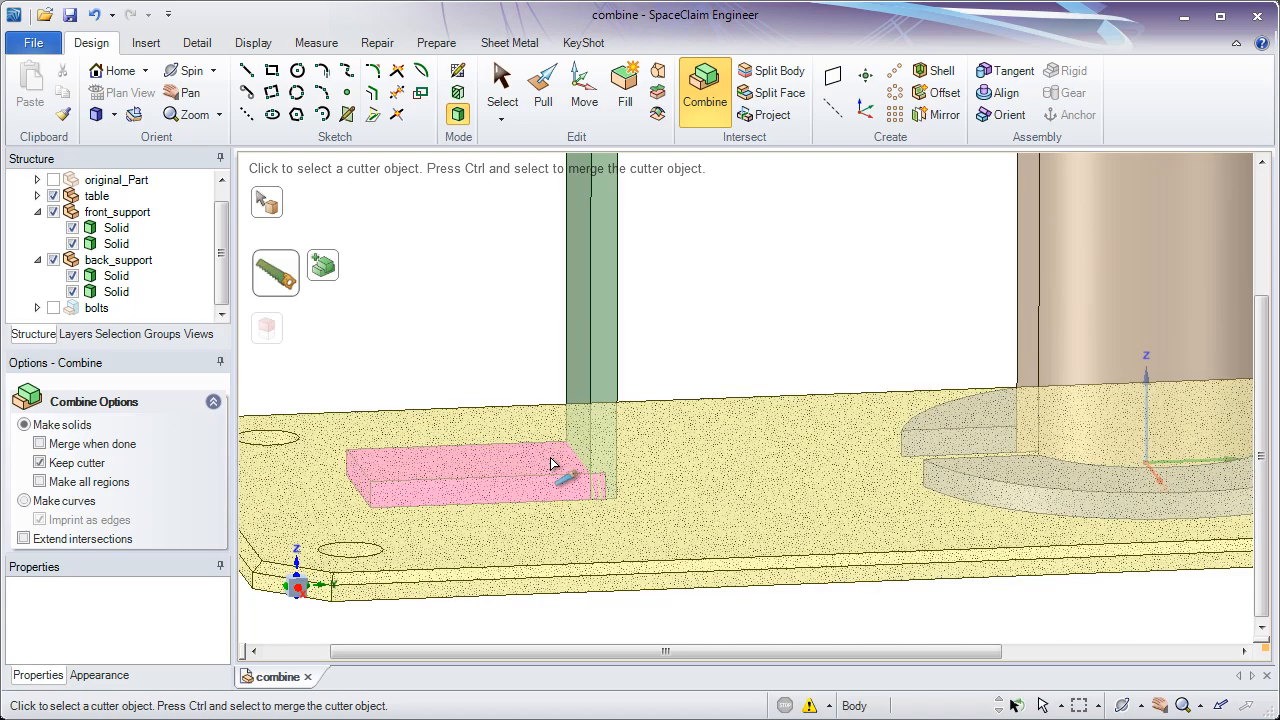
{"action": "left_click", "coordinate": [586, 506]}
{"action": "scroll", "coordinate": [586, 506], "scroll_direction": "up", "scroll_amount": 3}
{"action": "middle_click_drag", "start_coordinate": [561, 593], "coordinate": [554, 632], "text": "ctrl"}
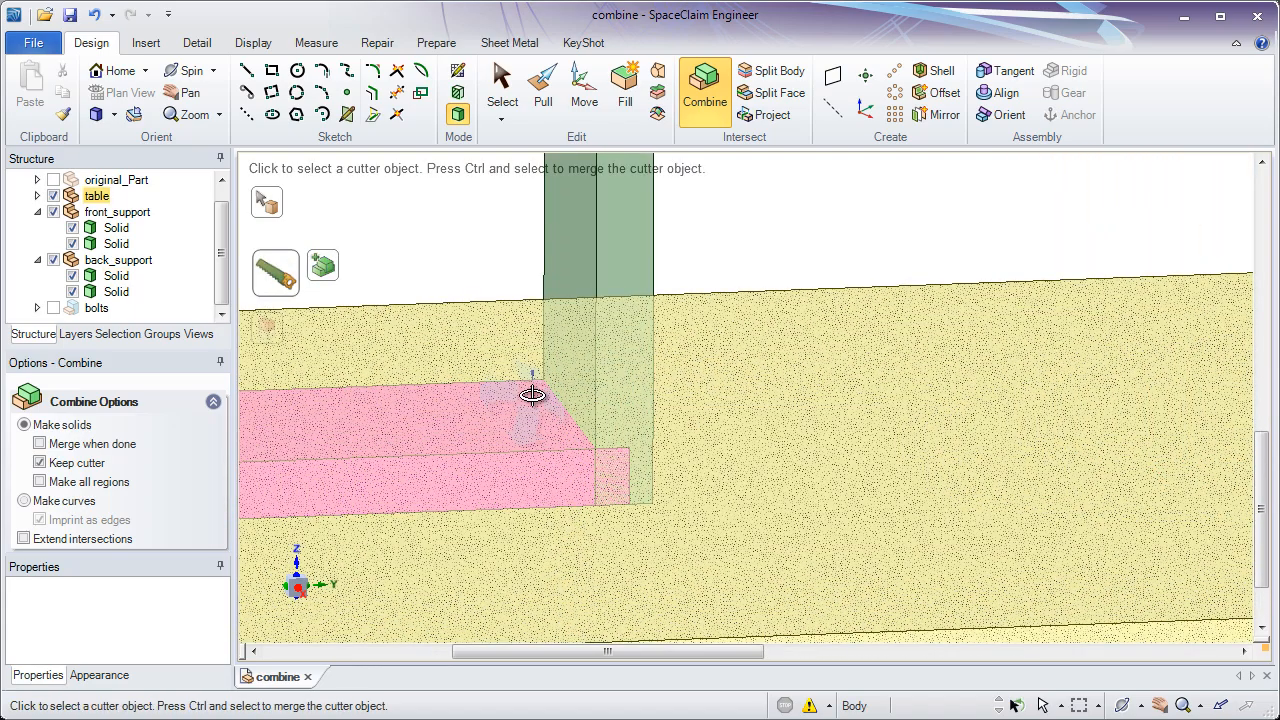
{"action": "middle_click_drag", "start_coordinate": [534, 397], "coordinate": [523, 383]}
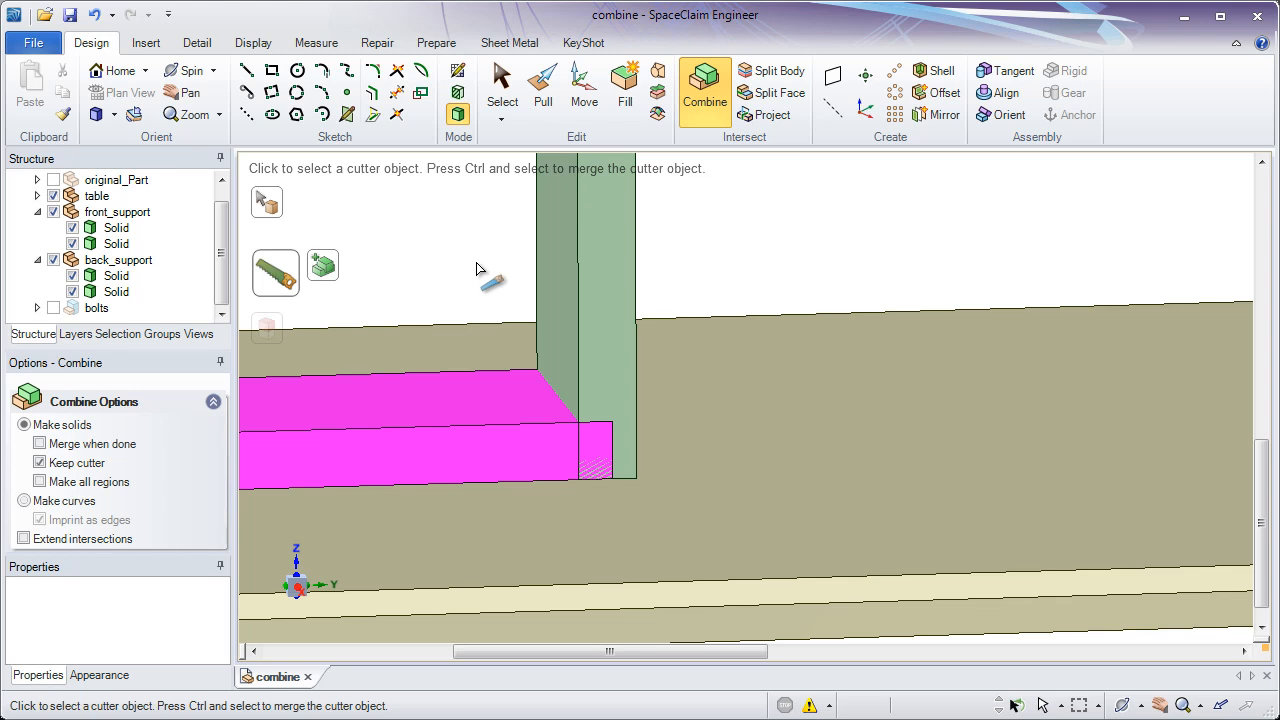
{"action": "left_click", "coordinate": [332, 270]}
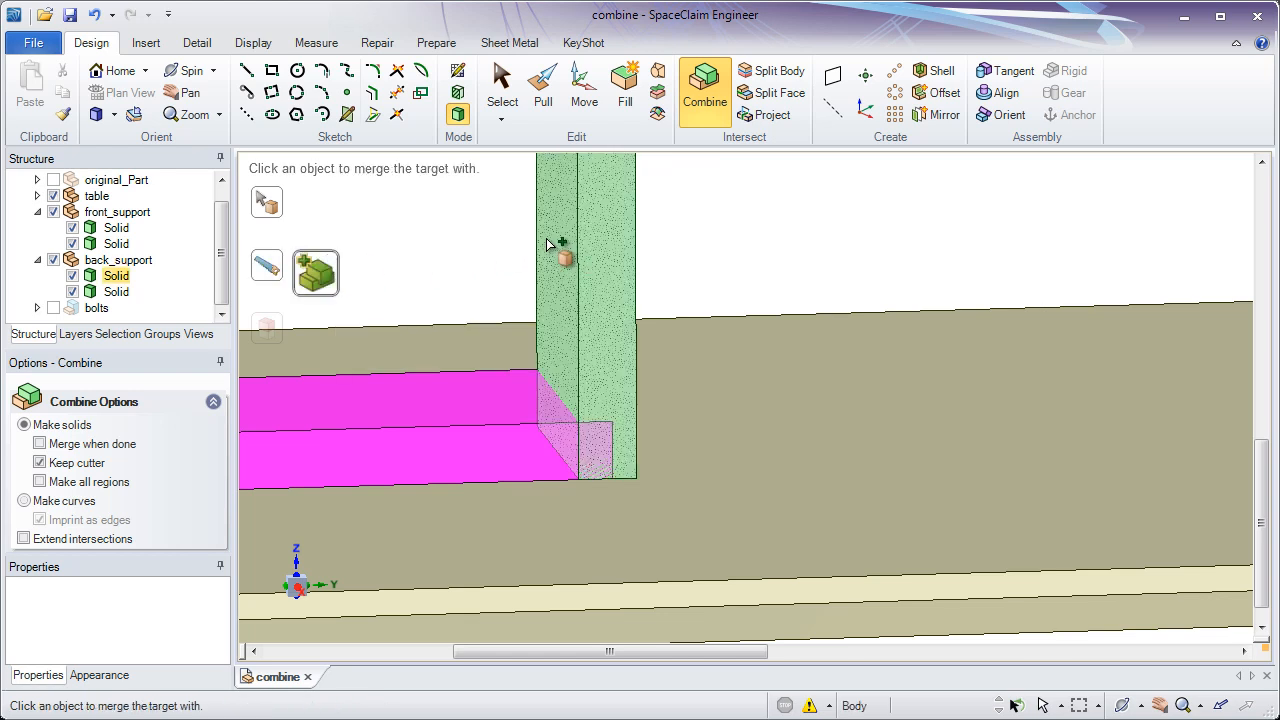
{"action": "left_click", "coordinate": [569, 289]}
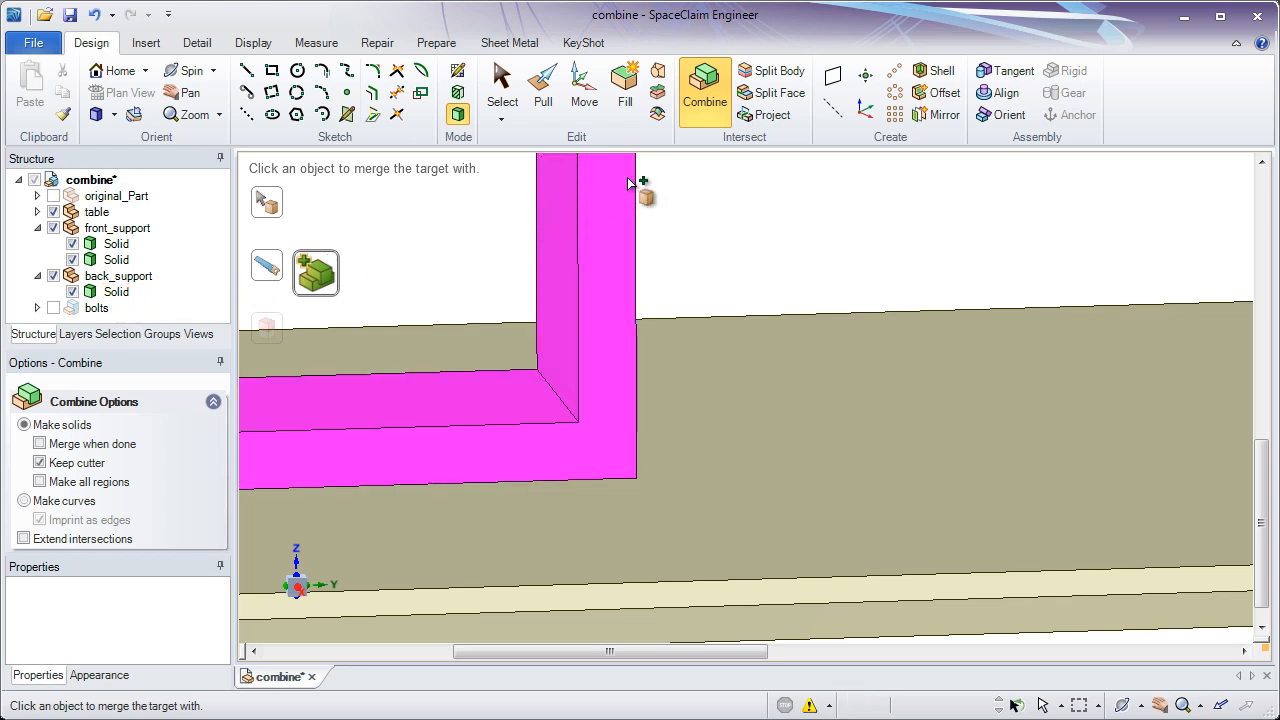
{"action": "left_click", "coordinate": [673, 181]}
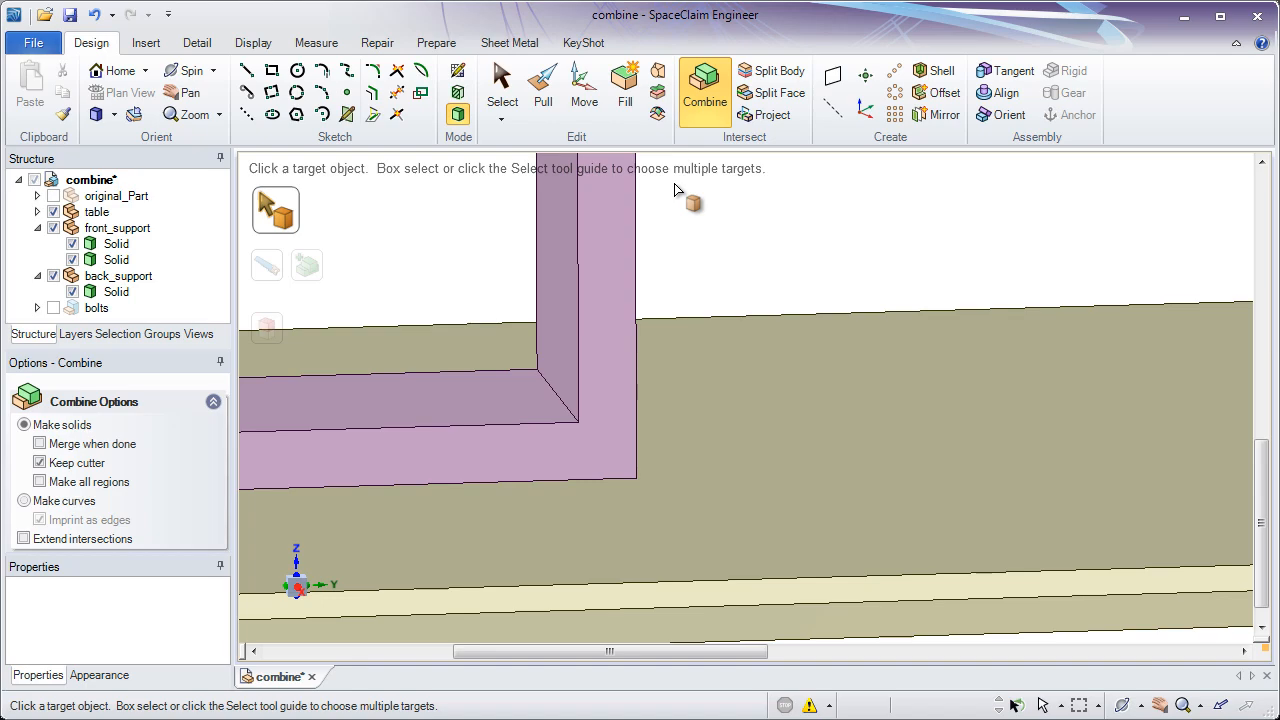
Merge the front support's slotted disc into its cylindrical post with Combine, using the post as the target
{"action": "left_click", "coordinate": [758, 306]}
{"action": "middle_click_drag", "start_coordinate": [843, 294], "coordinate": [471, 294]}
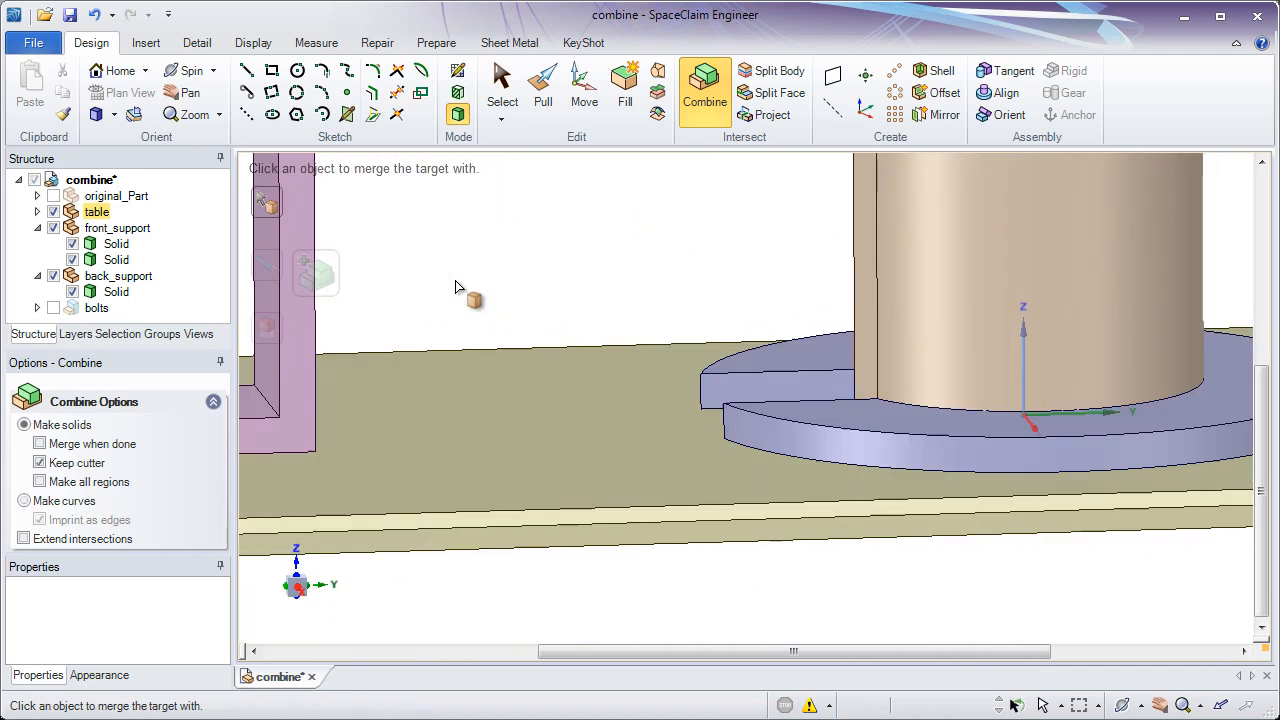
{"action": "middle_click_drag", "start_coordinate": [657, 293], "coordinate": [688, 301]}
{"action": "scroll", "coordinate": [871, 382], "scroll_direction": "up", "scroll_amount": 5}
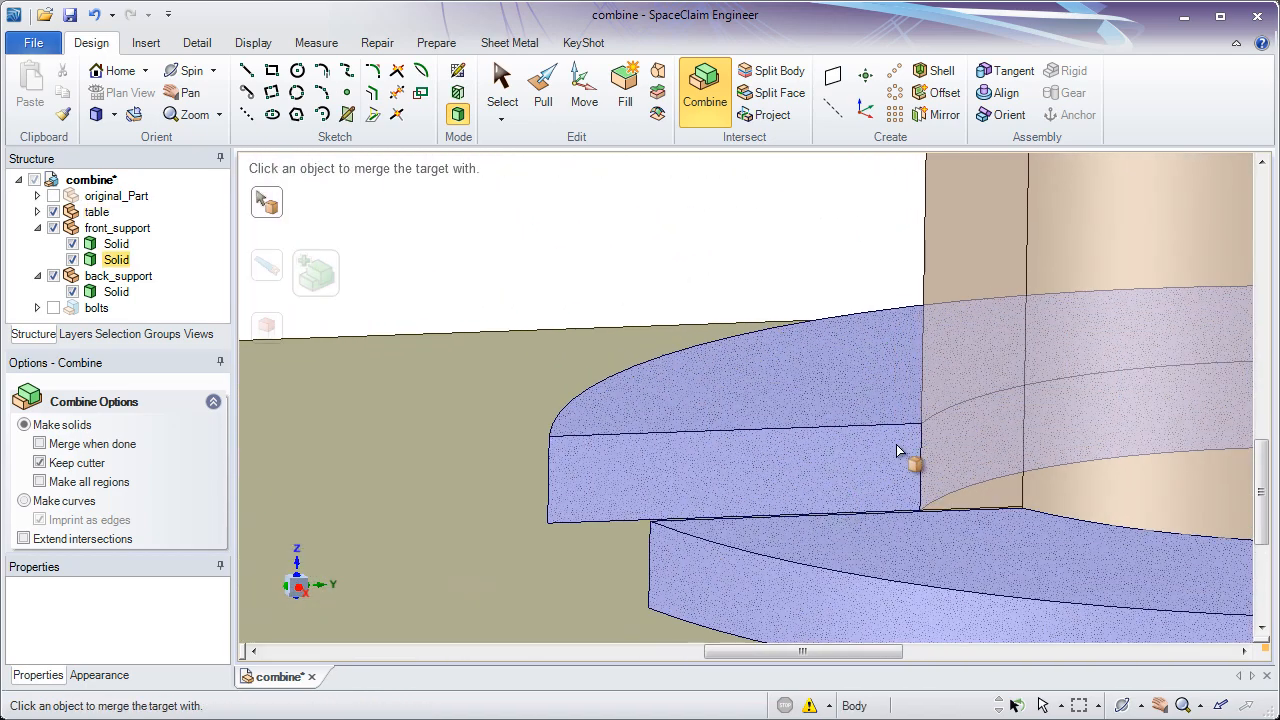
{"action": "middle_click_drag", "start_coordinate": [895, 446], "coordinate": [831, 431]}
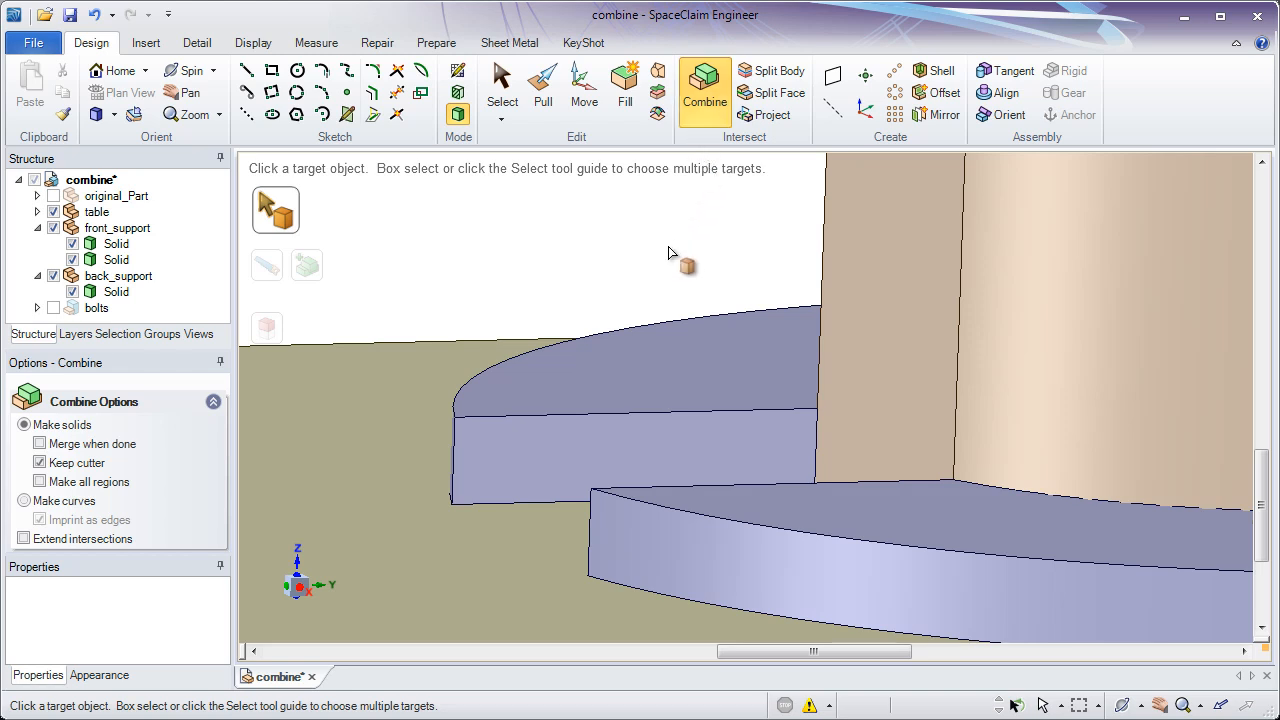
{"action": "left_click", "coordinate": [845, 235]}
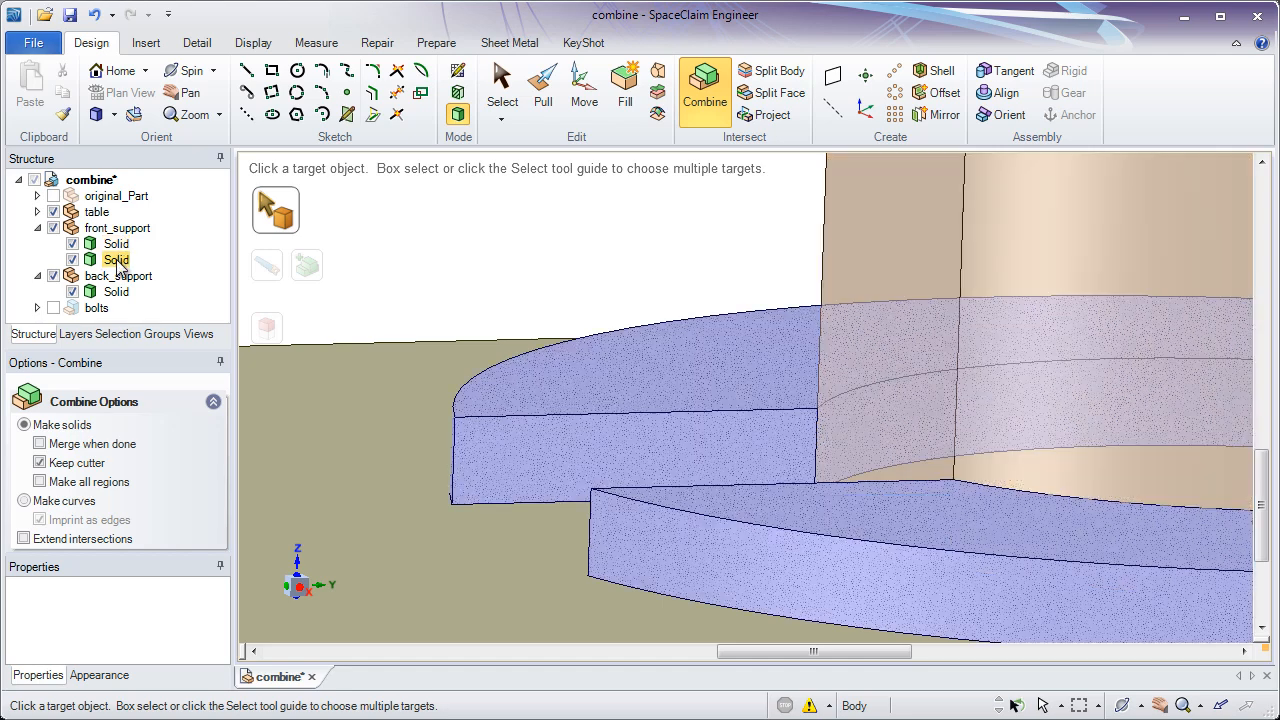
{"action": "left_click", "coordinate": [843, 221]}
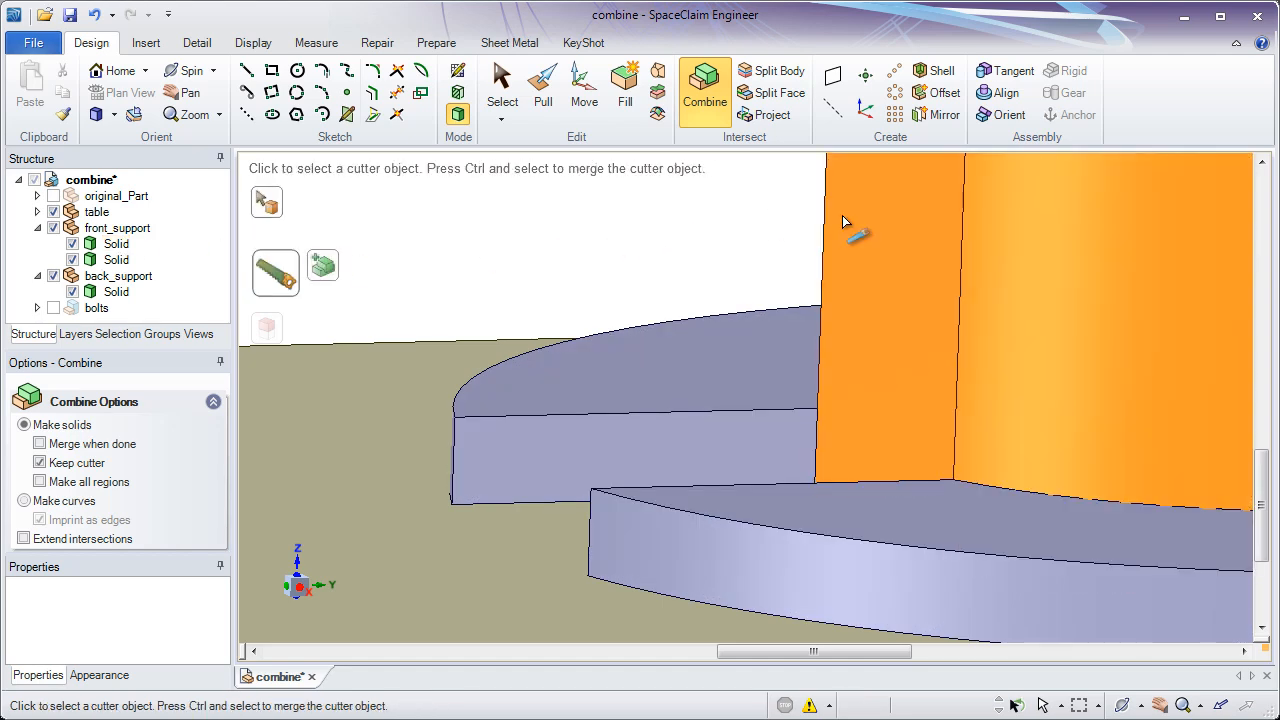
{"action": "left_click", "coordinate": [327, 270]}
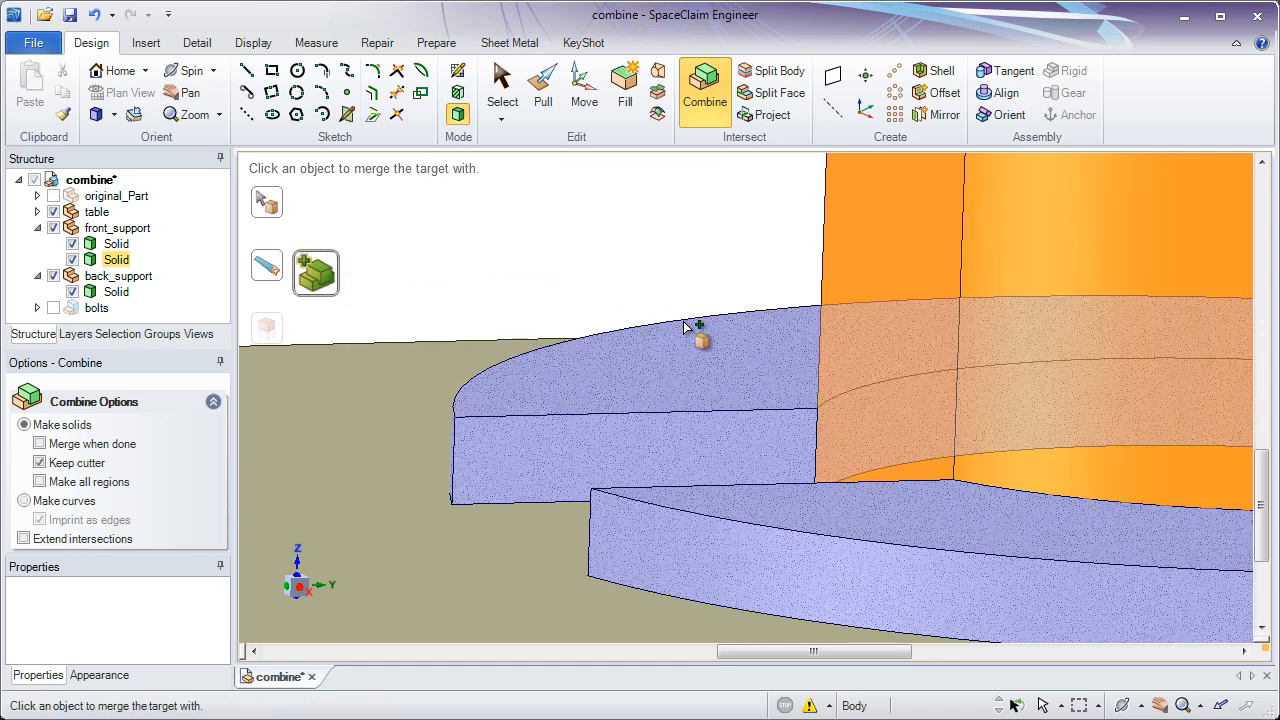
{"action": "left_click", "coordinate": [703, 343]}
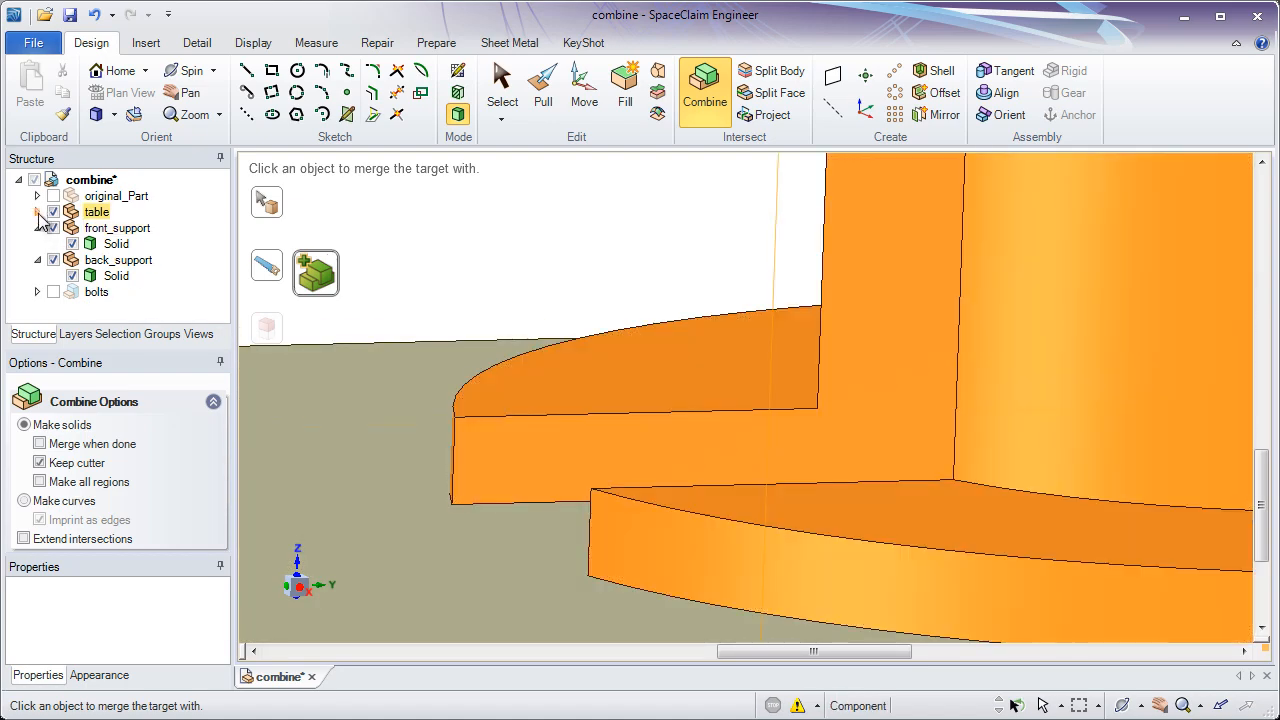
Try merging the table's solid into the front support, and undo that merge
{"action": "left_click", "coordinate": [37, 212]}
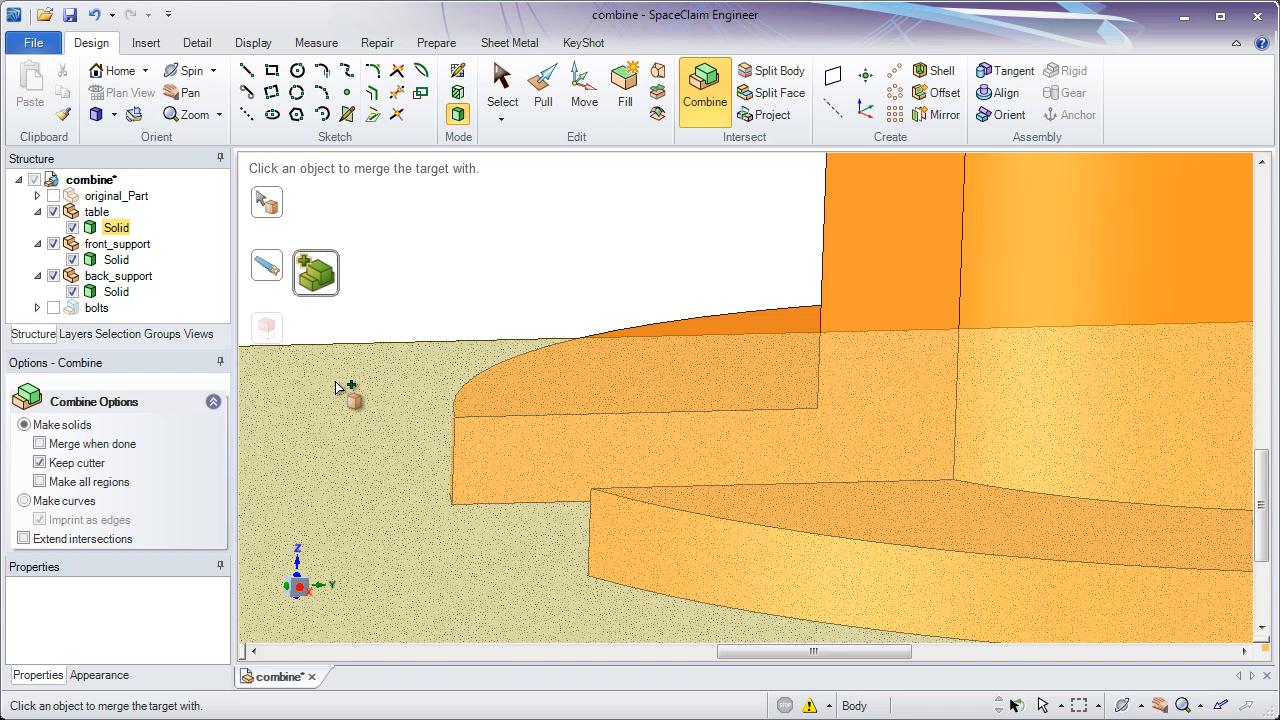
{"action": "left_click", "coordinate": [335, 381]}
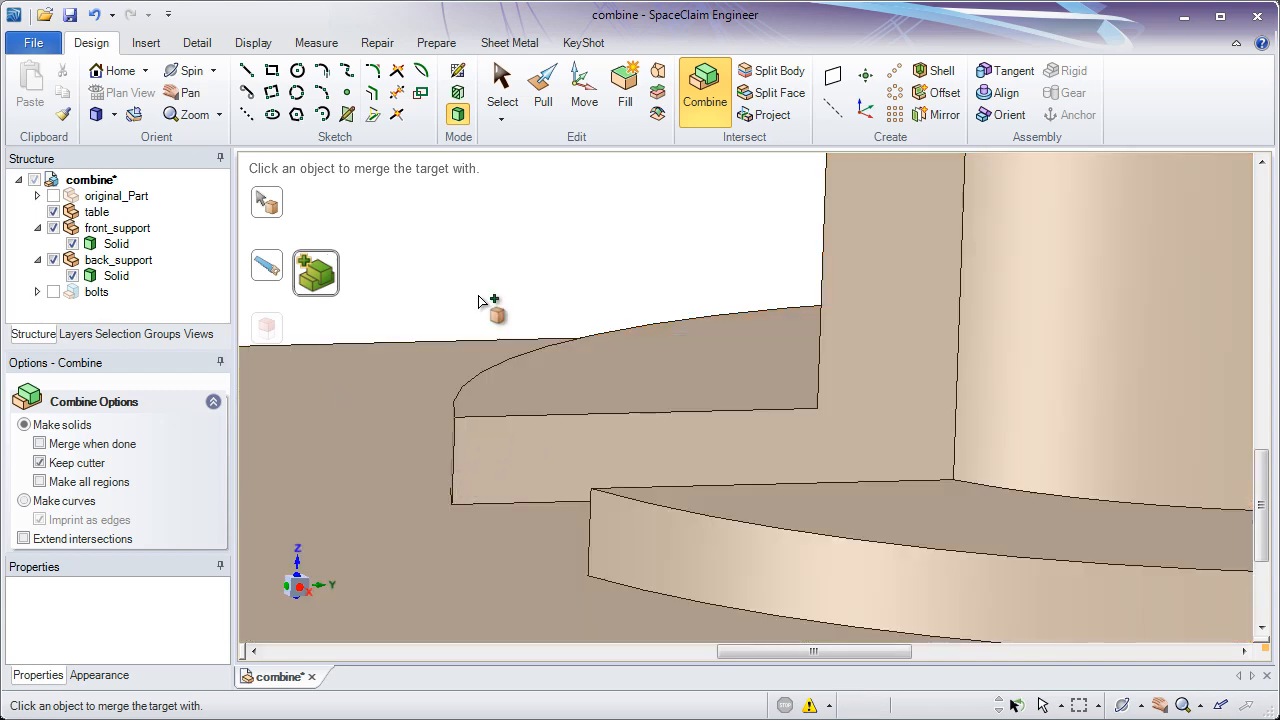
{"action": "left_click", "coordinate": [95, 16]}
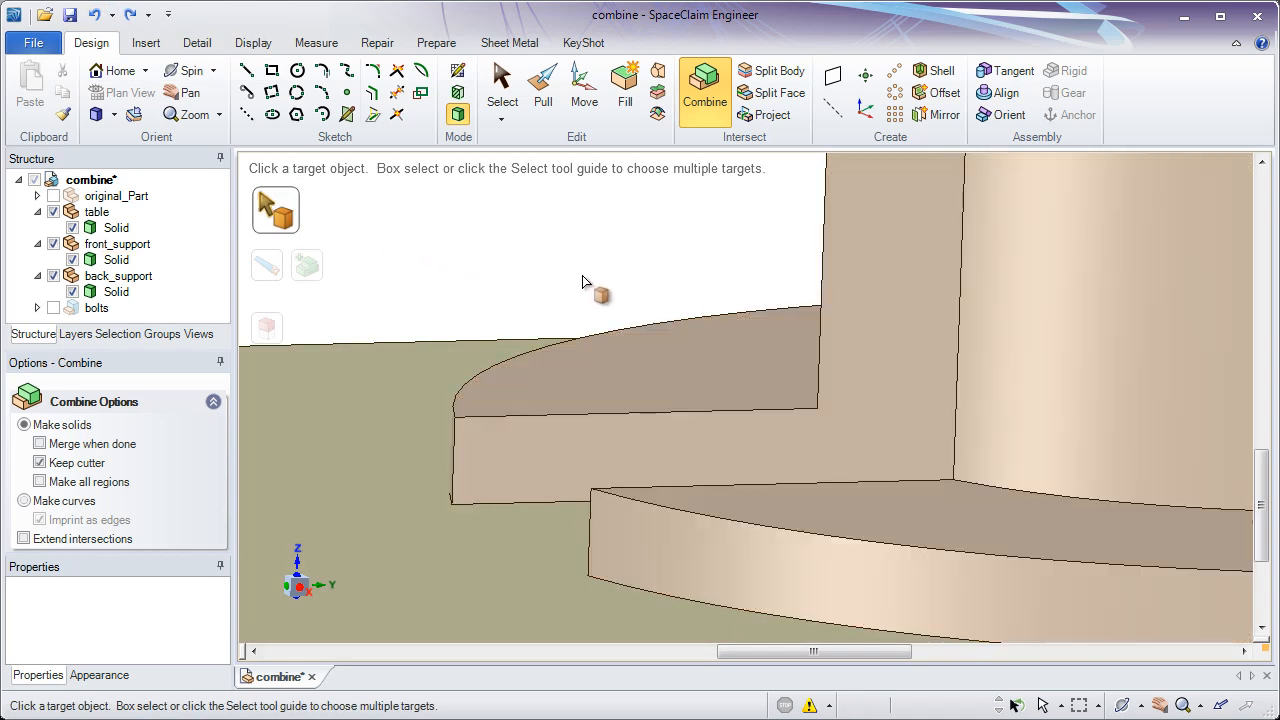
{"action": "left_click", "coordinate": [609, 441]}
{"action": "middle_click_drag", "start_coordinate": [609, 441], "coordinate": [470, 172], "text": "ctrl"}
{"action": "left_click", "coordinate": [498, 256]}
{"action": "middle_click_drag", "start_coordinate": [528, 279], "coordinate": [624, 327], "text": "shift"}
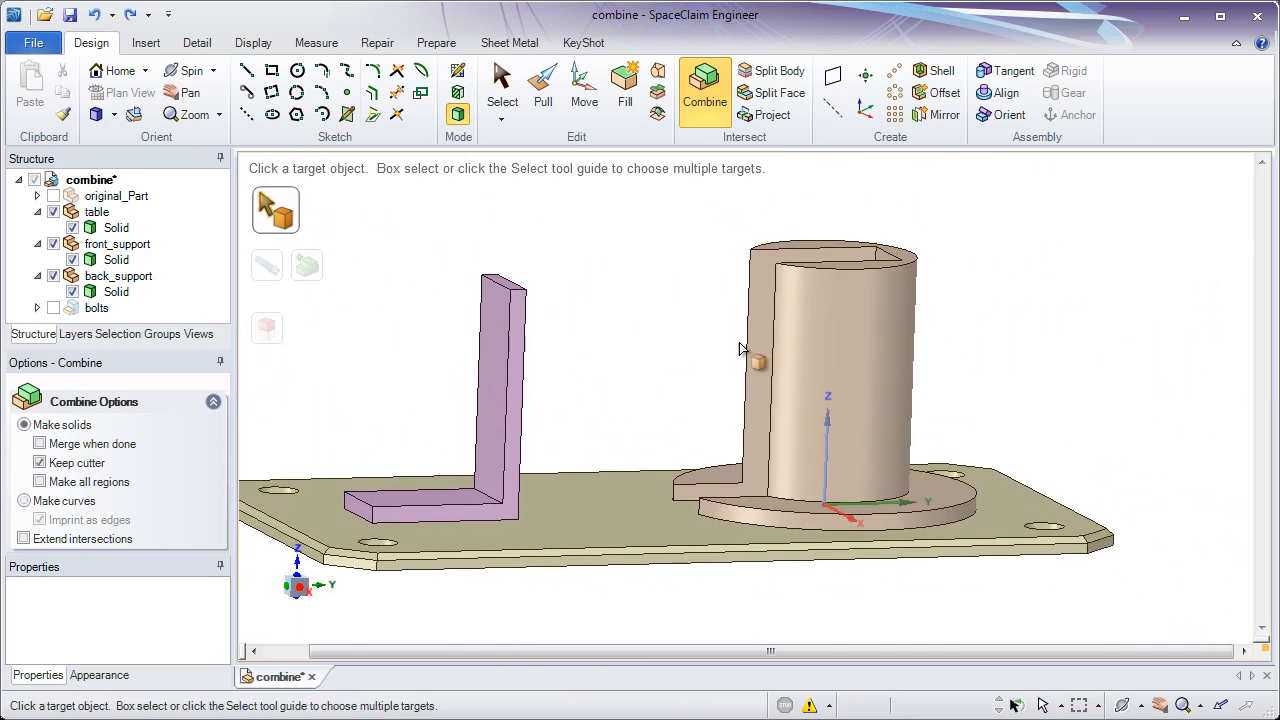
Show the original_Part component together with the table and the two supports
{"action": "left_click", "coordinate": [740, 348]}
{"action": "scroll", "coordinate": [642, 320], "scroll_direction": "up", "scroll_amount": 3}
{"action": "left_click", "coordinate": [632, 330]}
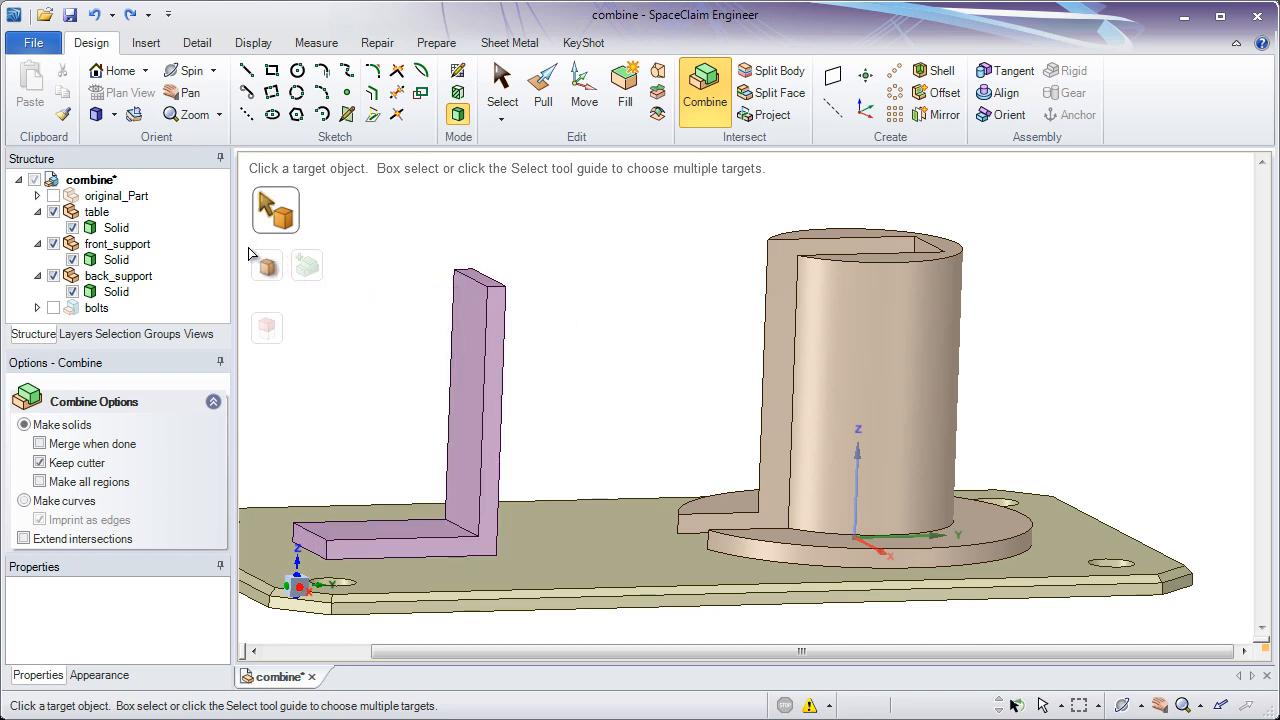
{"action": "left_click", "coordinate": [53, 196]}
{"action": "left_click", "coordinate": [53, 196]}
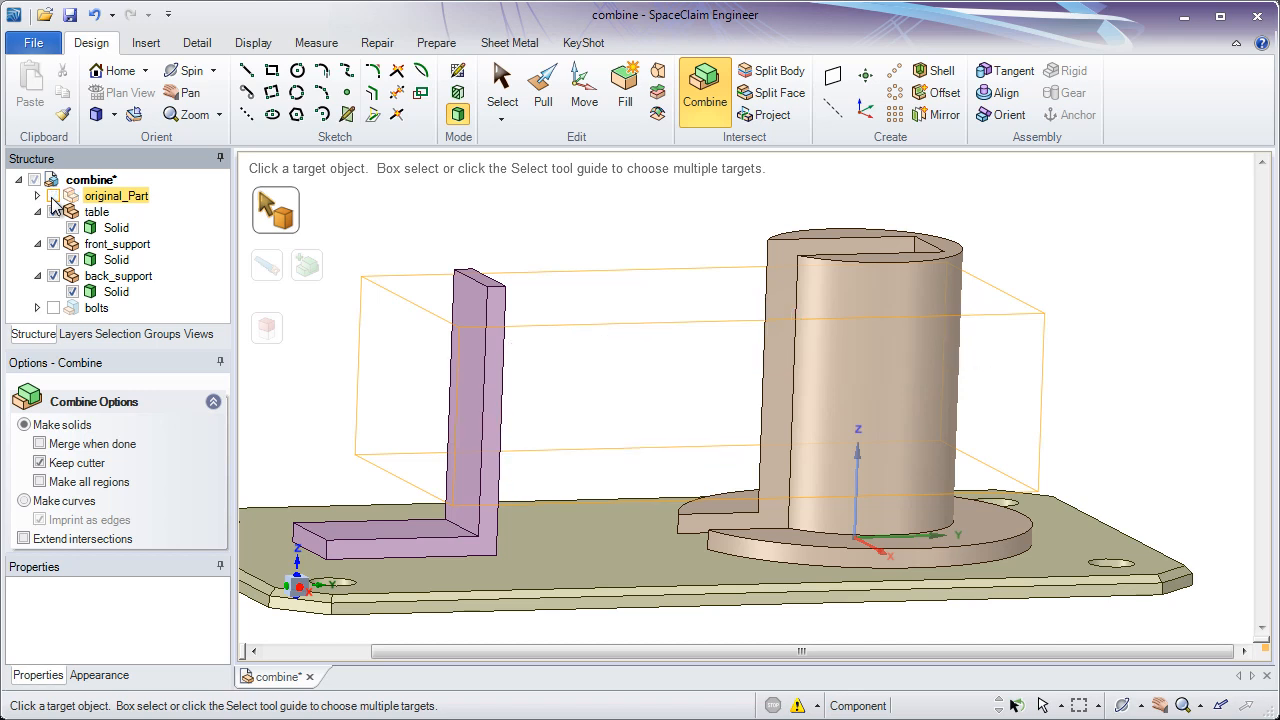
{"action": "left_click", "coordinate": [53, 196]}
{"action": "left_click", "coordinate": [53, 196]}
{"action": "left_click", "coordinate": [53, 196]}
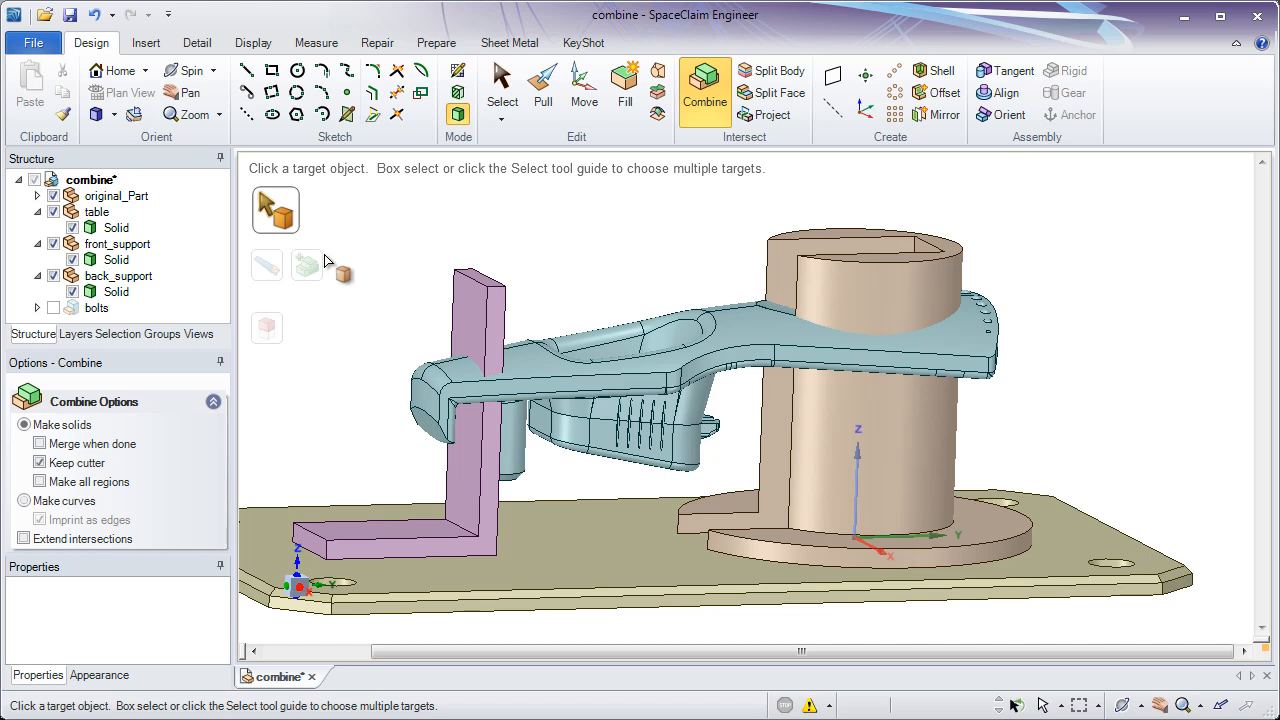
{"action": "middle_click_drag", "start_coordinate": [371, 246], "coordinate": [419, 241]}
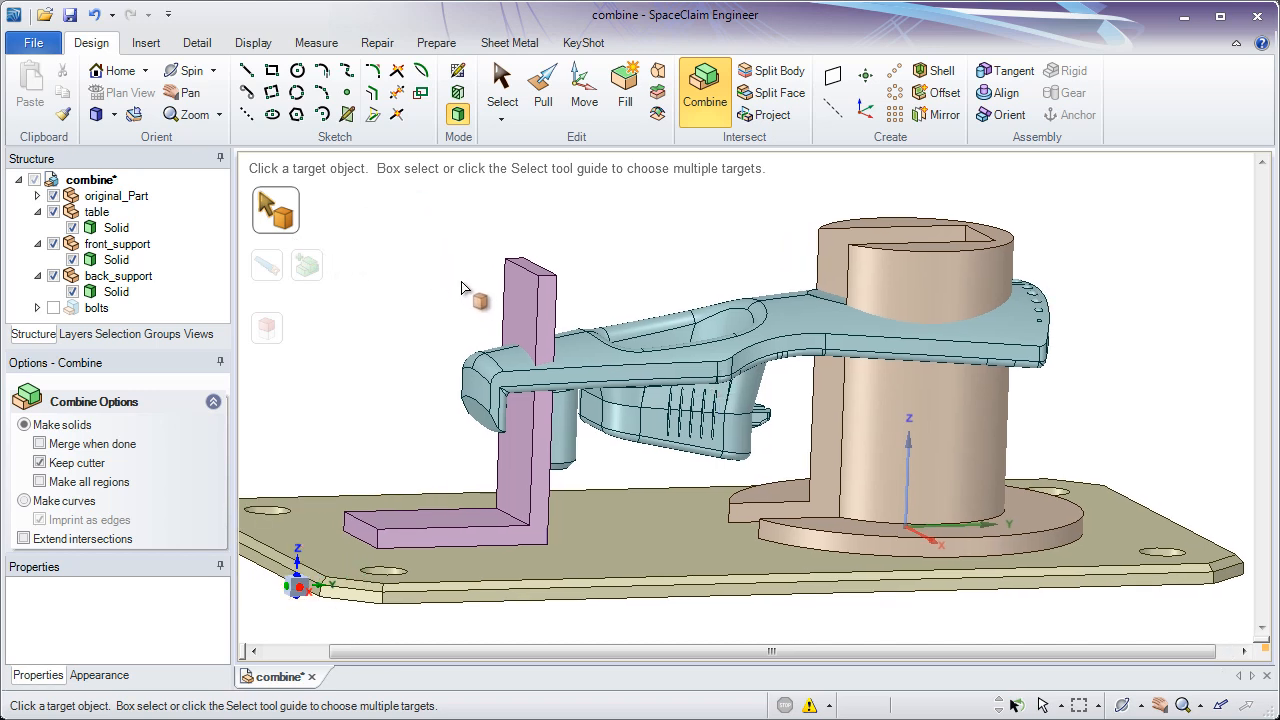
Split the back support's solid with Combine, using the original_Part body as the cutter
{"action": "left_click", "coordinate": [505, 272]}
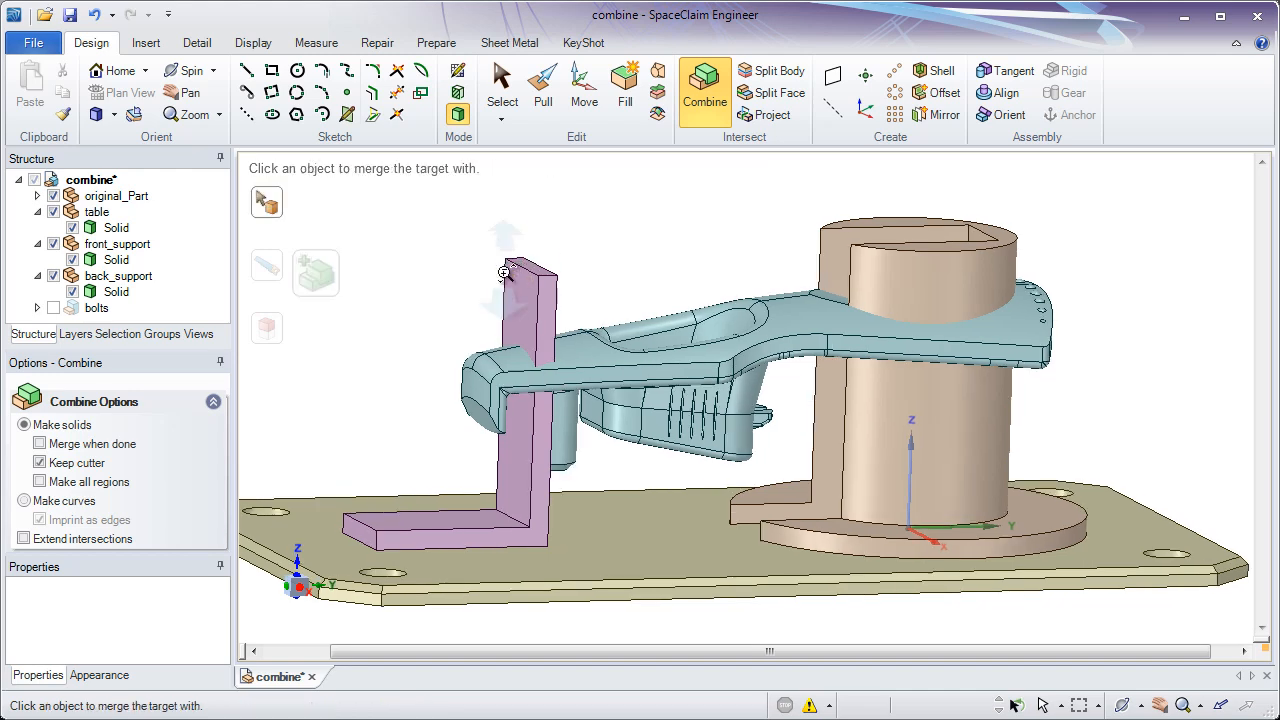
{"action": "middle_click_drag", "start_coordinate": [504, 272], "coordinate": [445, 298], "text": "ctrl"}
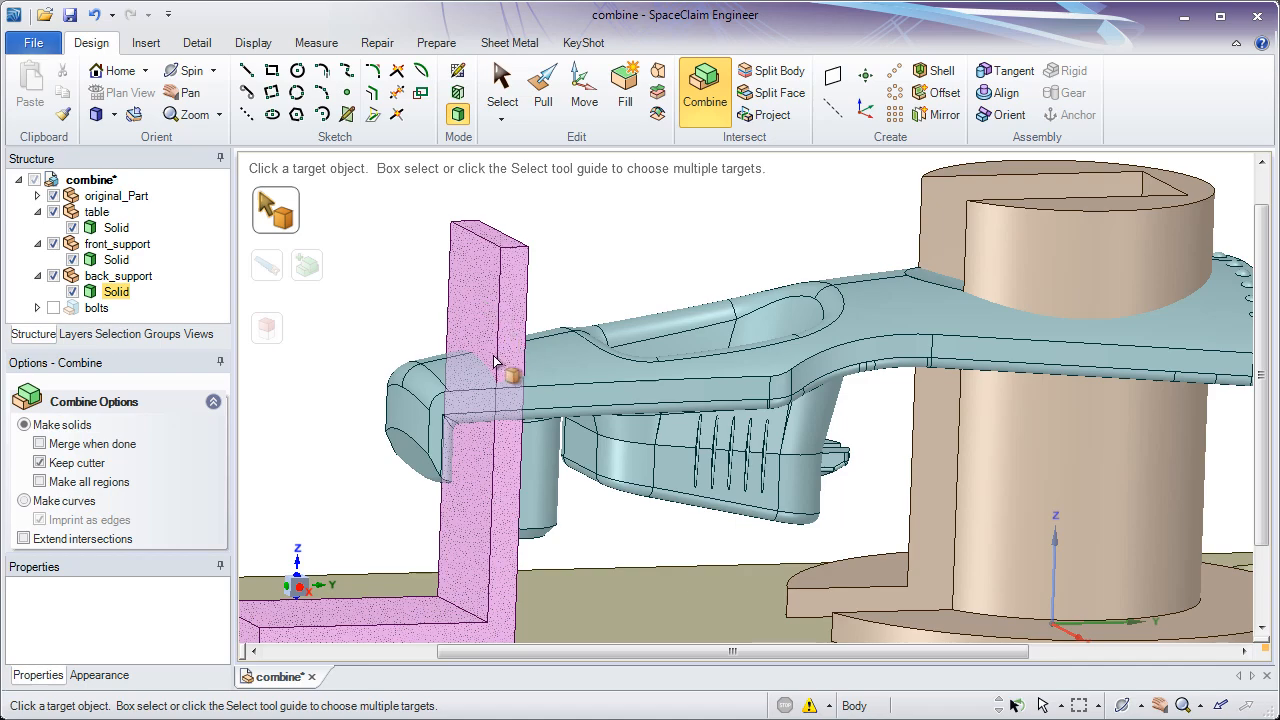
{"action": "middle_click_drag", "start_coordinate": [506, 362], "coordinate": [472, 295]}
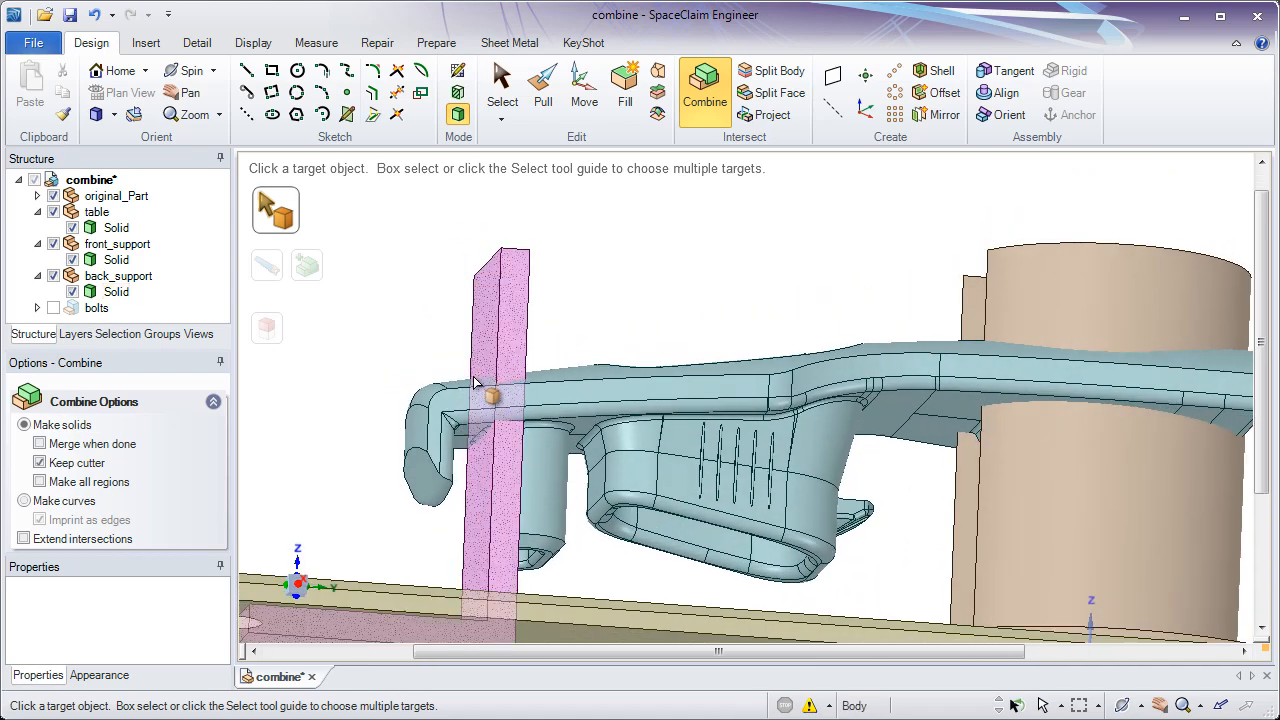
{"action": "middle_click_drag", "start_coordinate": [511, 553], "coordinate": [491, 255]}
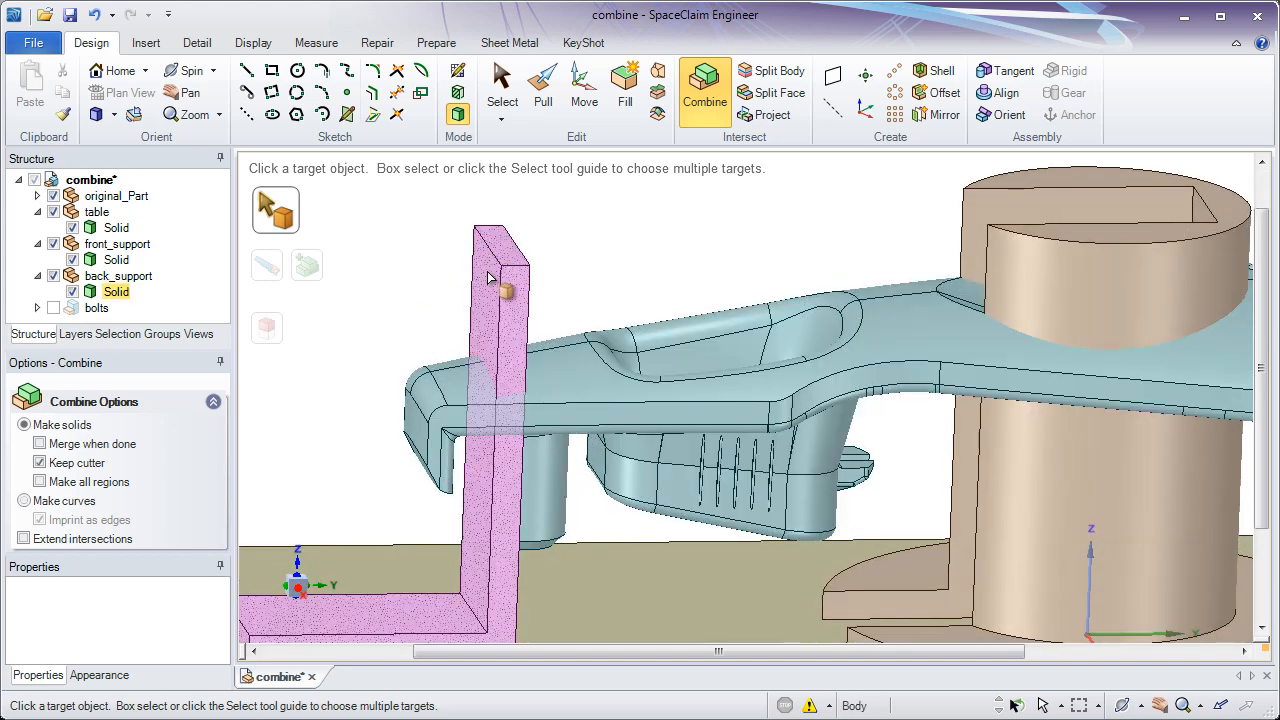
{"action": "left_click", "coordinate": [490, 278]}
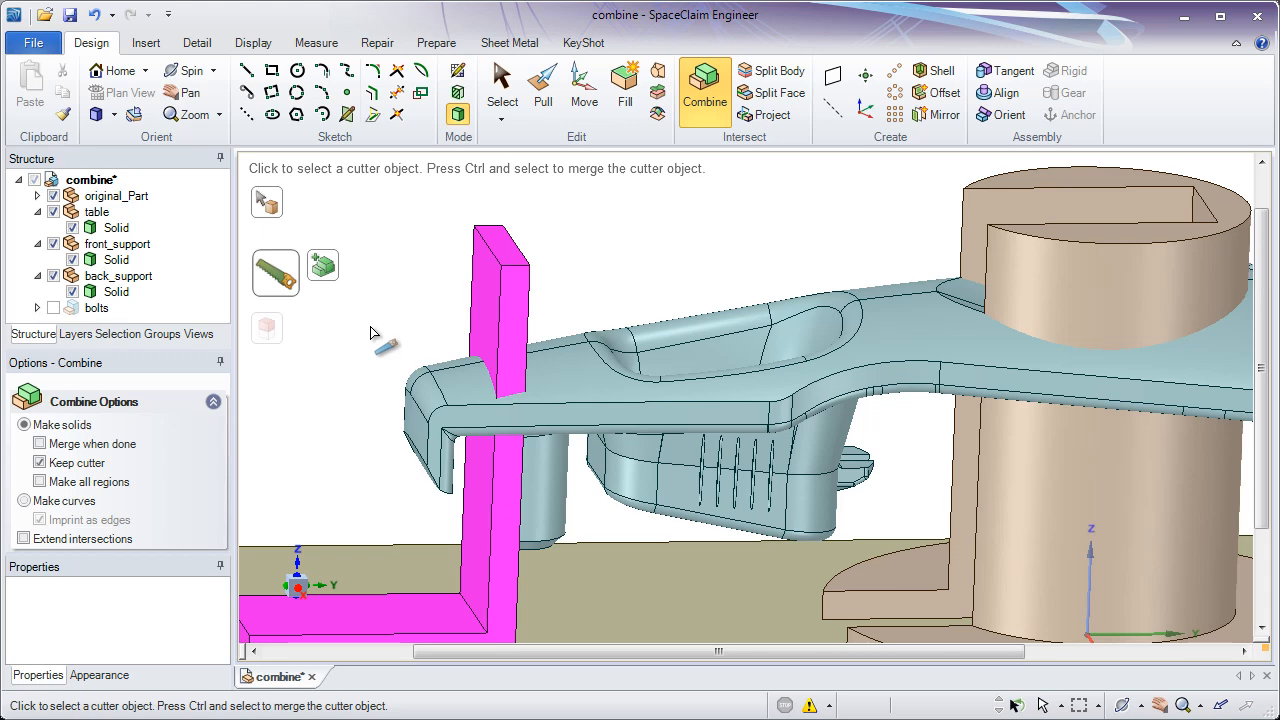
{"action": "left_click", "coordinate": [446, 400]}
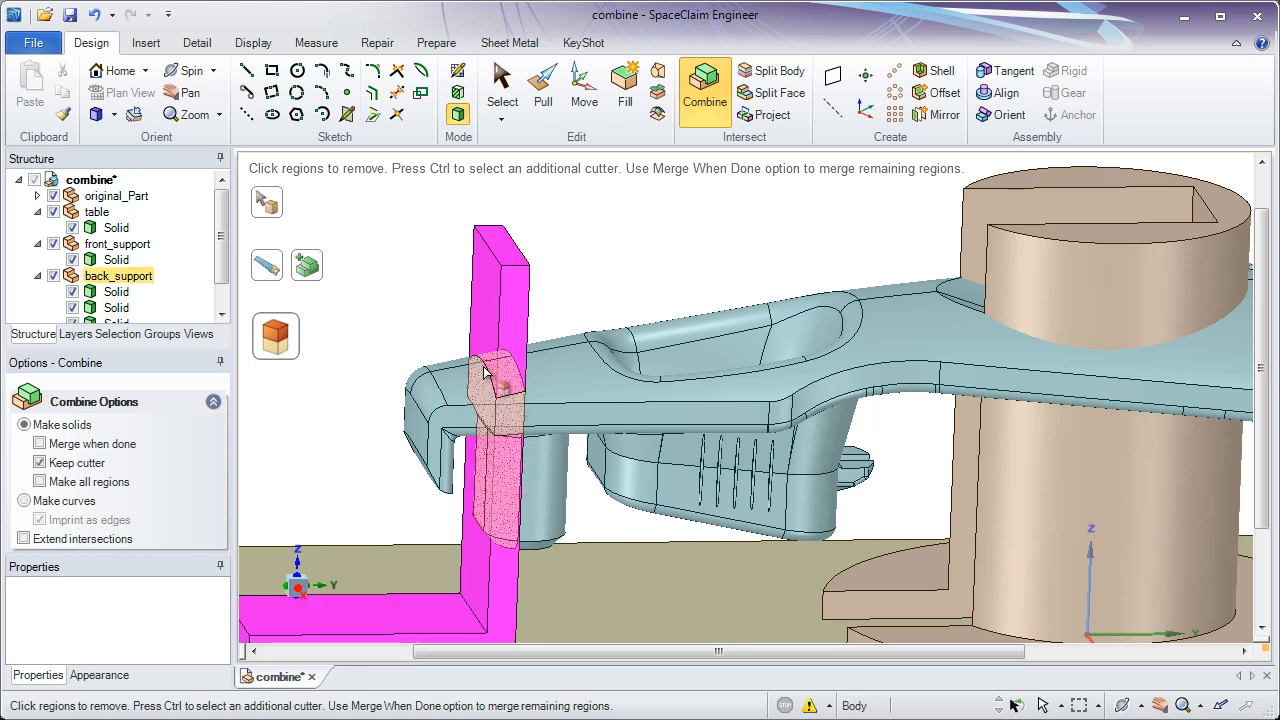
{"action": "left_click", "coordinate": [502, 395]}
{"action": "scroll", "coordinate": [222, 258], "scroll_direction": "down", "scroll_amount": 2}
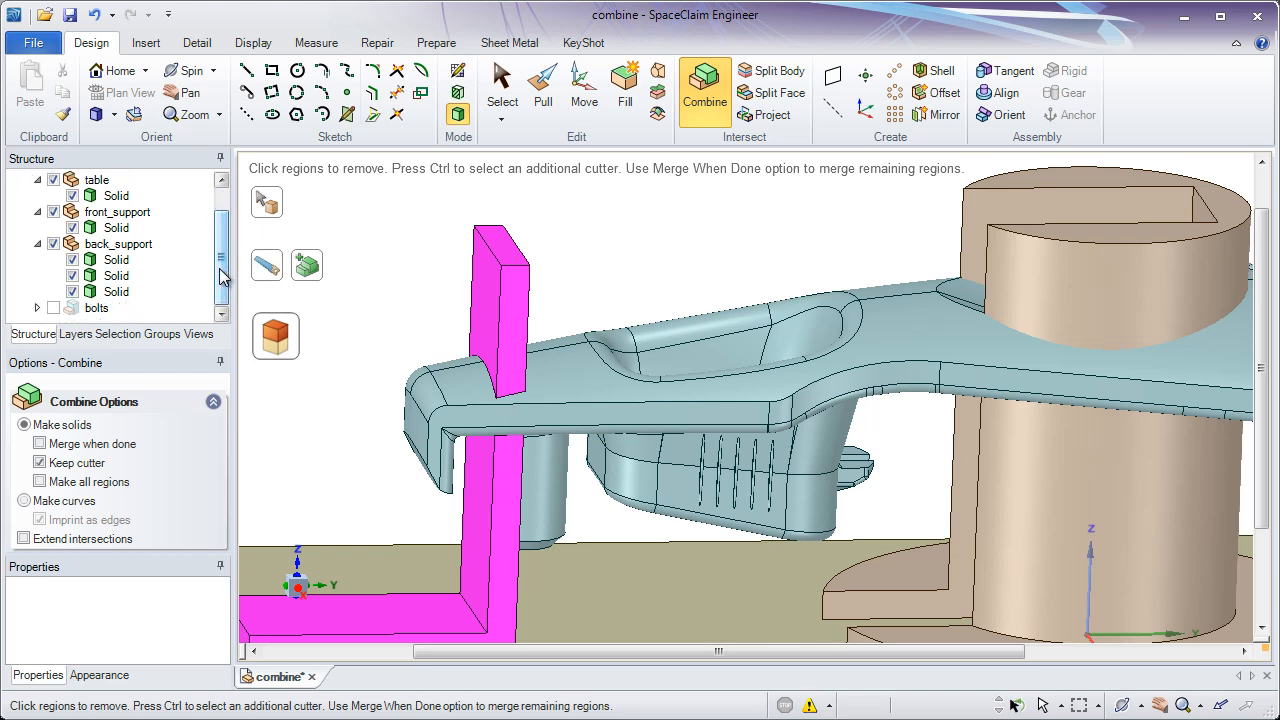
{"action": "scroll", "coordinate": [110, 225], "scroll_direction": "up", "scroll_amount": 2}
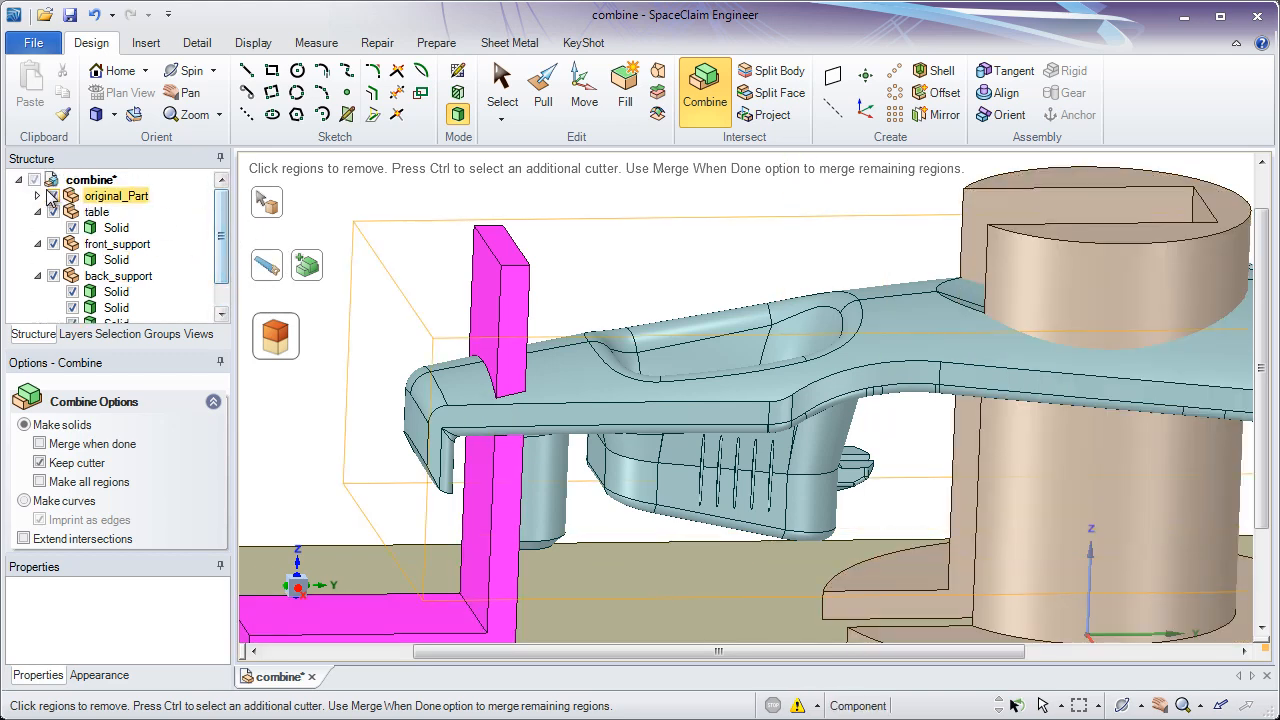
Hide original_Part and remove the back support's upper region and the region shaped by the part, keeping only the lower piece
{"action": "left_click", "coordinate": [54, 197]}
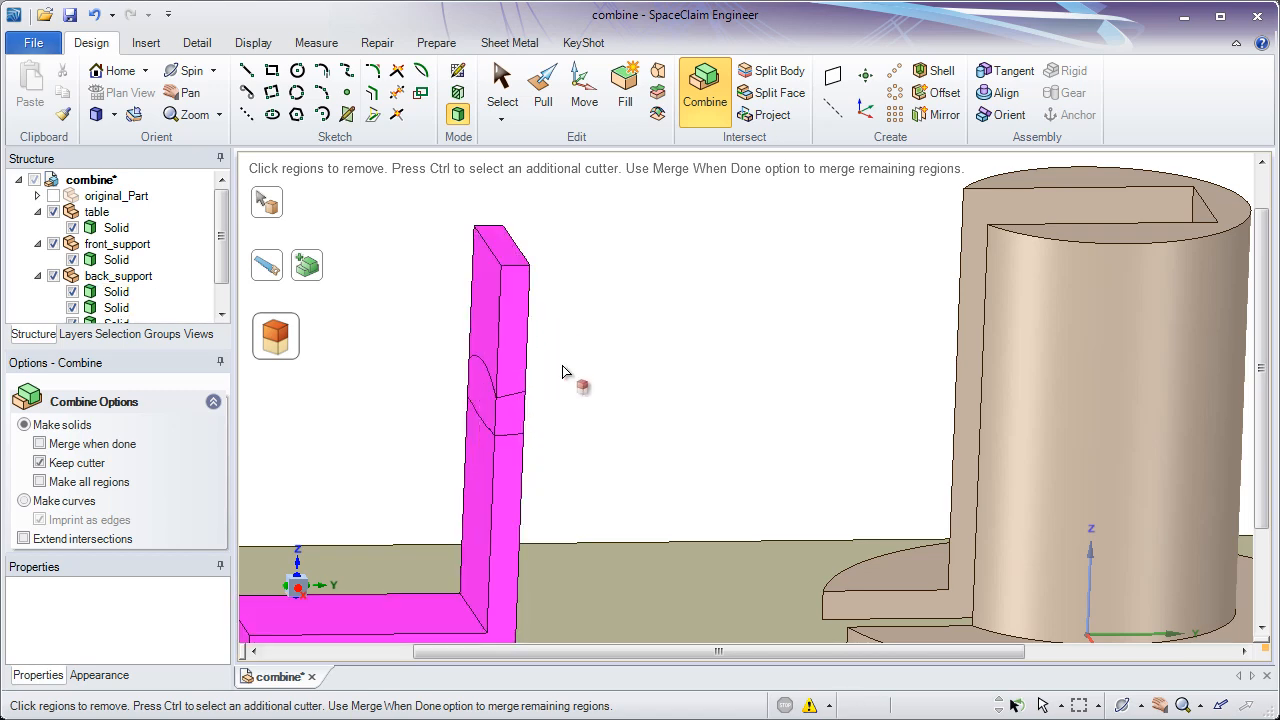
{"action": "middle_click_drag", "start_coordinate": [571, 371], "coordinate": [481, 400]}
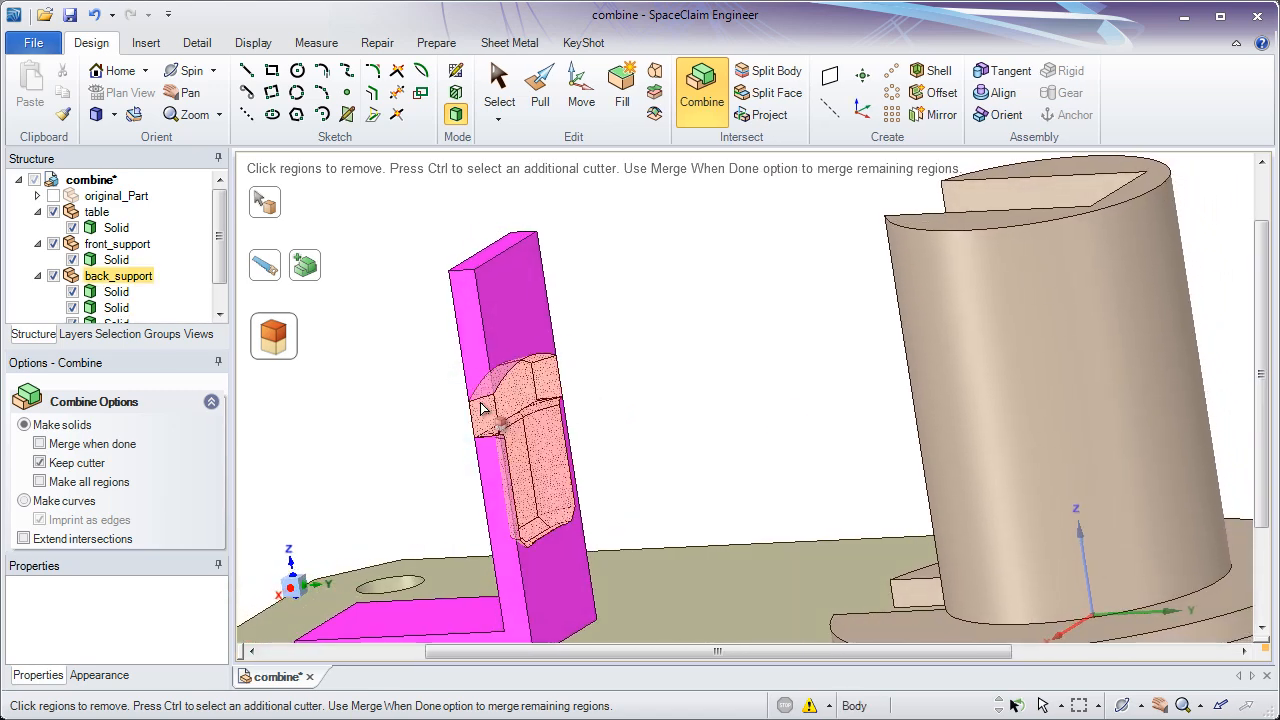
{"action": "left_click", "coordinate": [501, 341]}
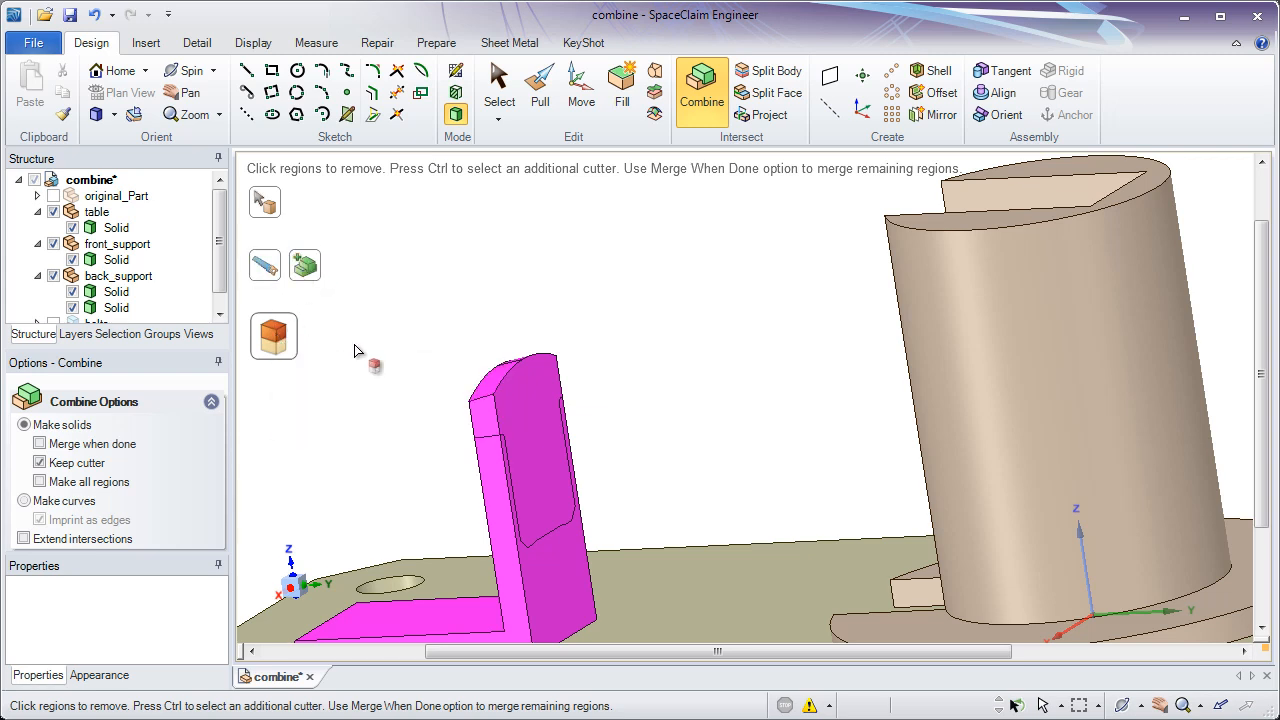
{"action": "left_click", "coordinate": [526, 395]}
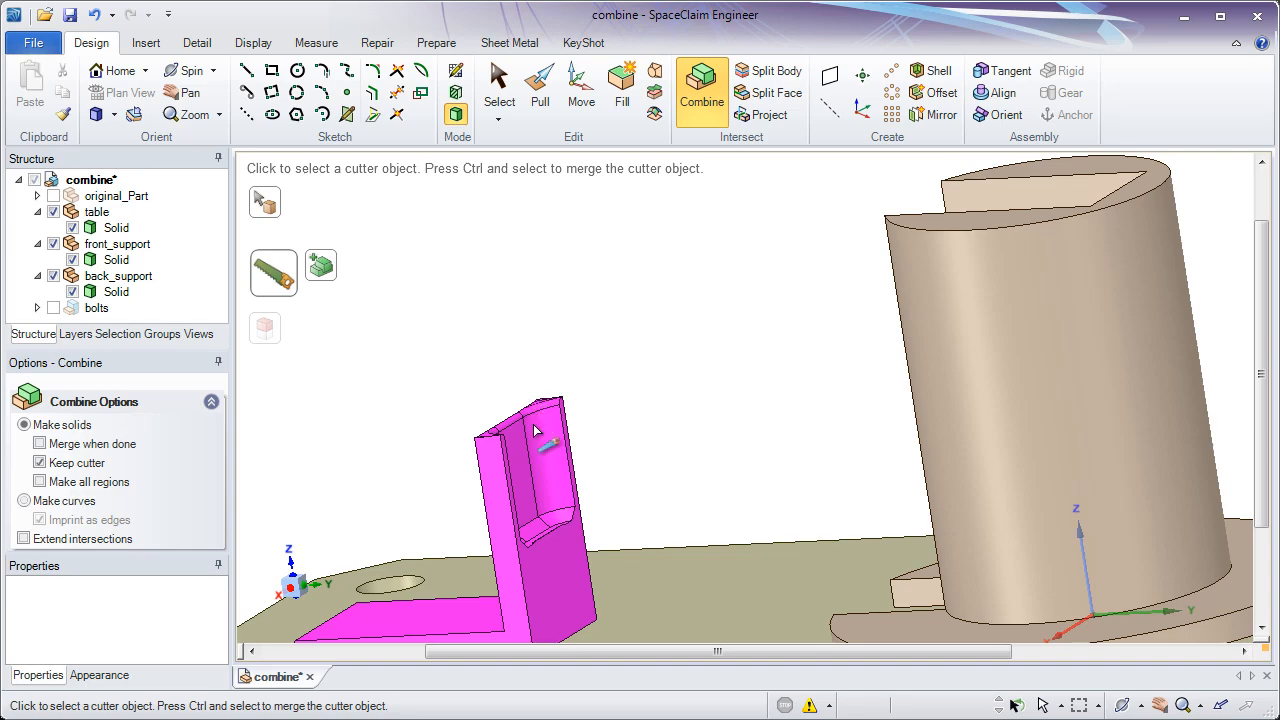
{"action": "middle_click_drag", "start_coordinate": [531, 429], "coordinate": [724, 407]}
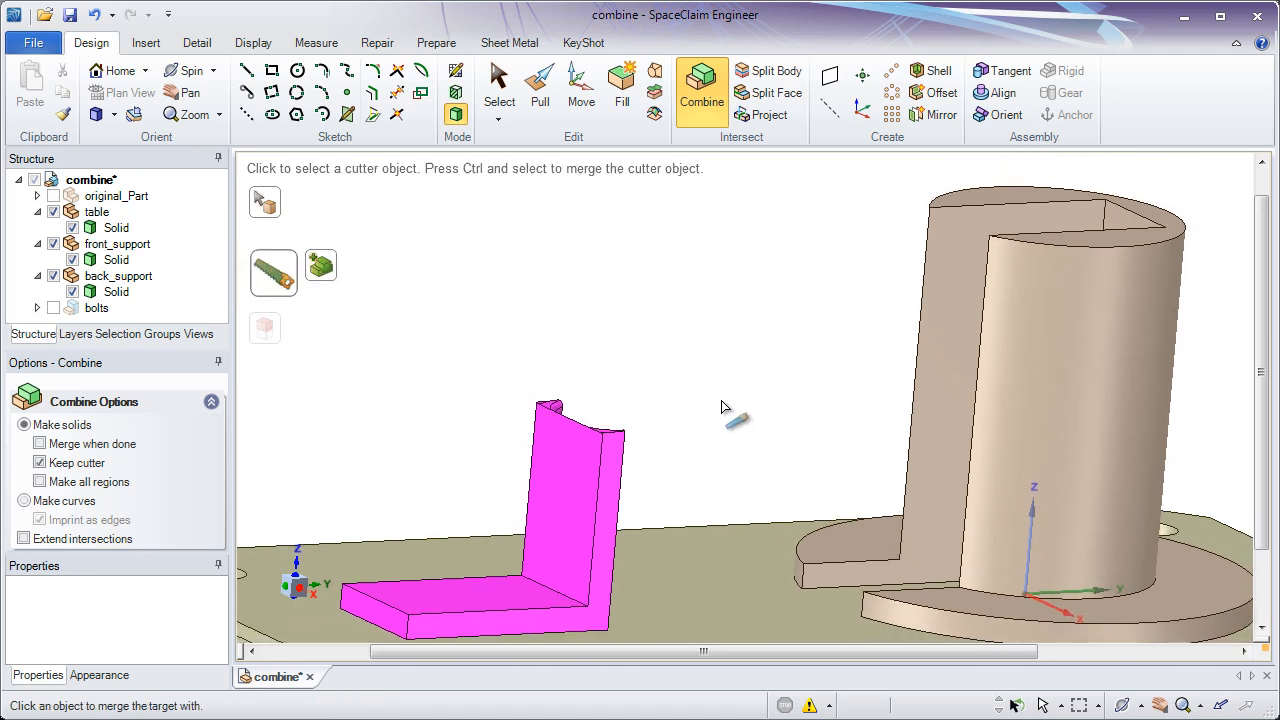
{"action": "left_click", "coordinate": [665, 388]}
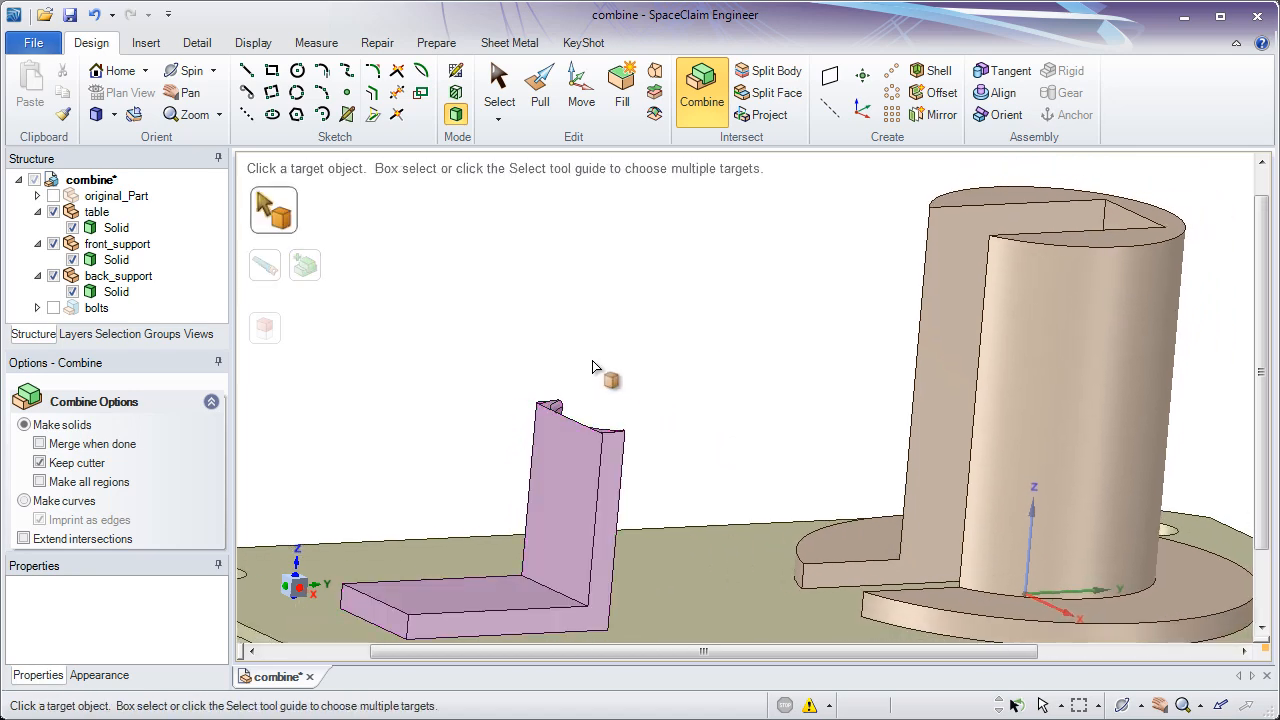
Show original_Part again and split the front support's solid with Combine, using the original_Part body as the cutter
{"action": "left_click", "coordinate": [54, 197]}
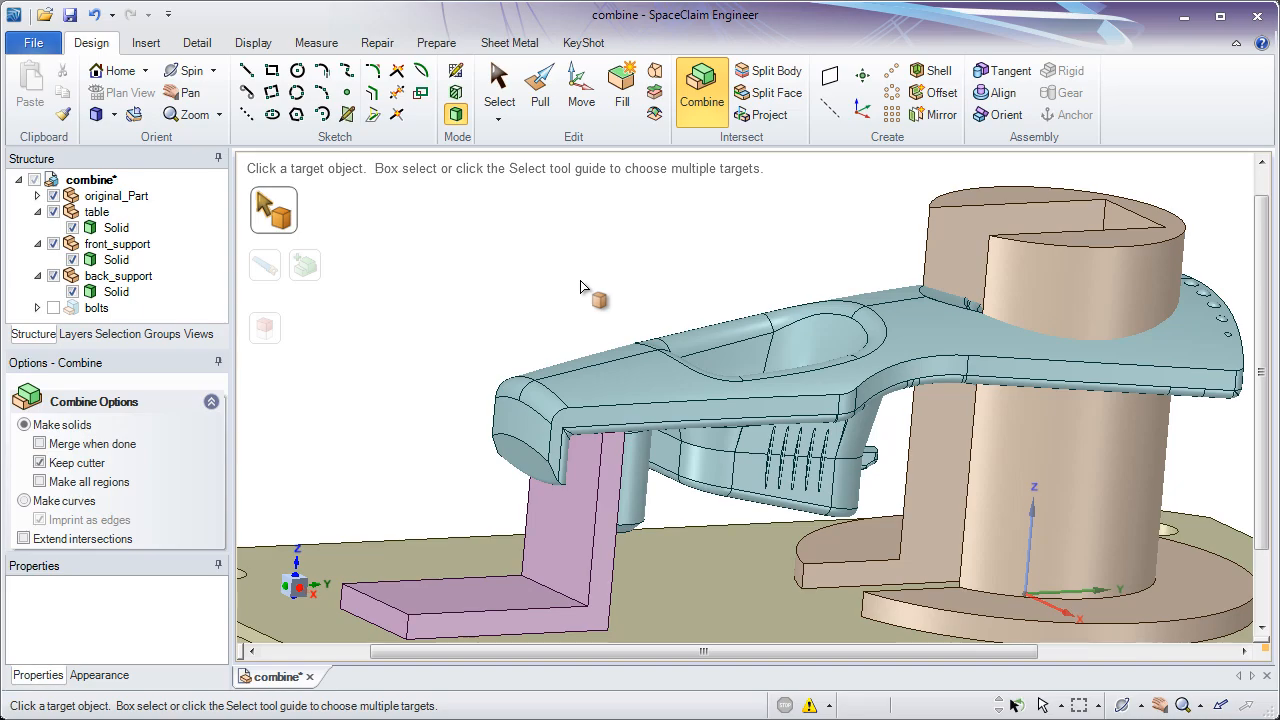
{"action": "middle_click_drag", "start_coordinate": [684, 289], "coordinate": [577, 300], "text": "shift"}
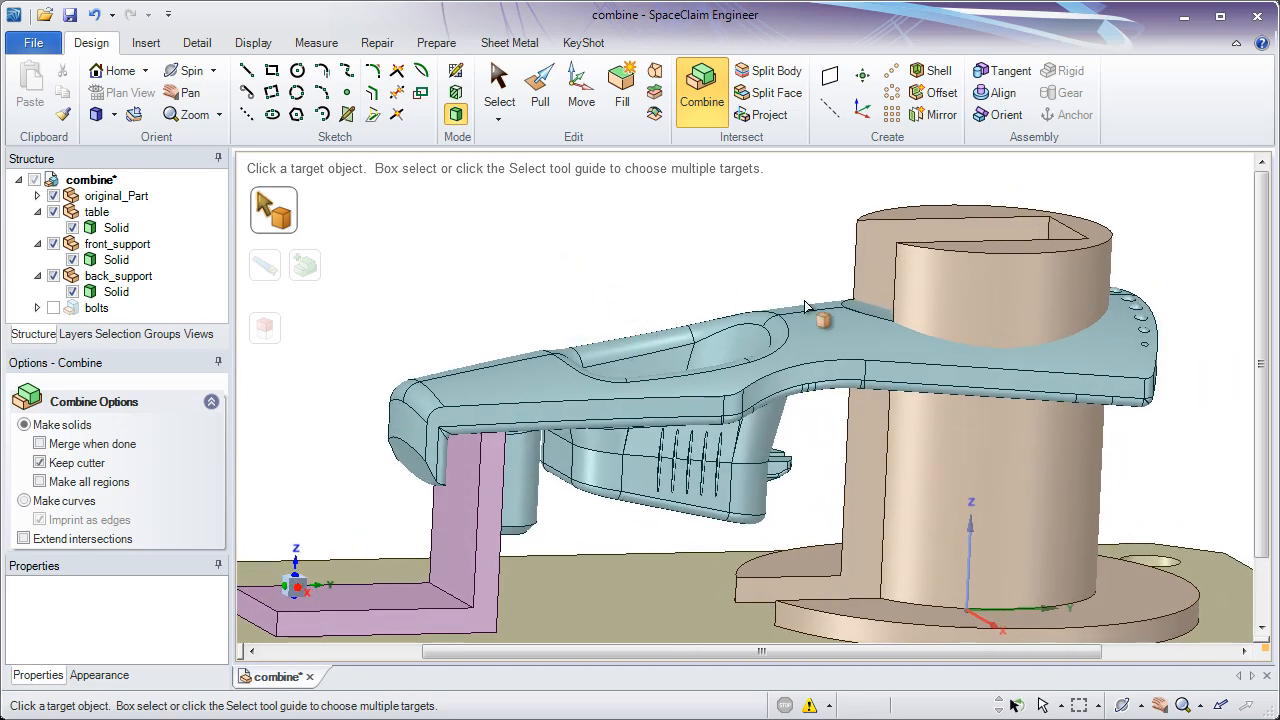
{"action": "left_click", "coordinate": [855, 312]}
{"action": "middle_click_drag", "start_coordinate": [855, 312], "coordinate": [848, 296]}
{"action": "middle_click_drag", "start_coordinate": [848, 296], "coordinate": [846, 343], "text": "ctrl"}
{"action": "middle_click_drag", "start_coordinate": [846, 343], "coordinate": [728, 362], "text": "shift"}
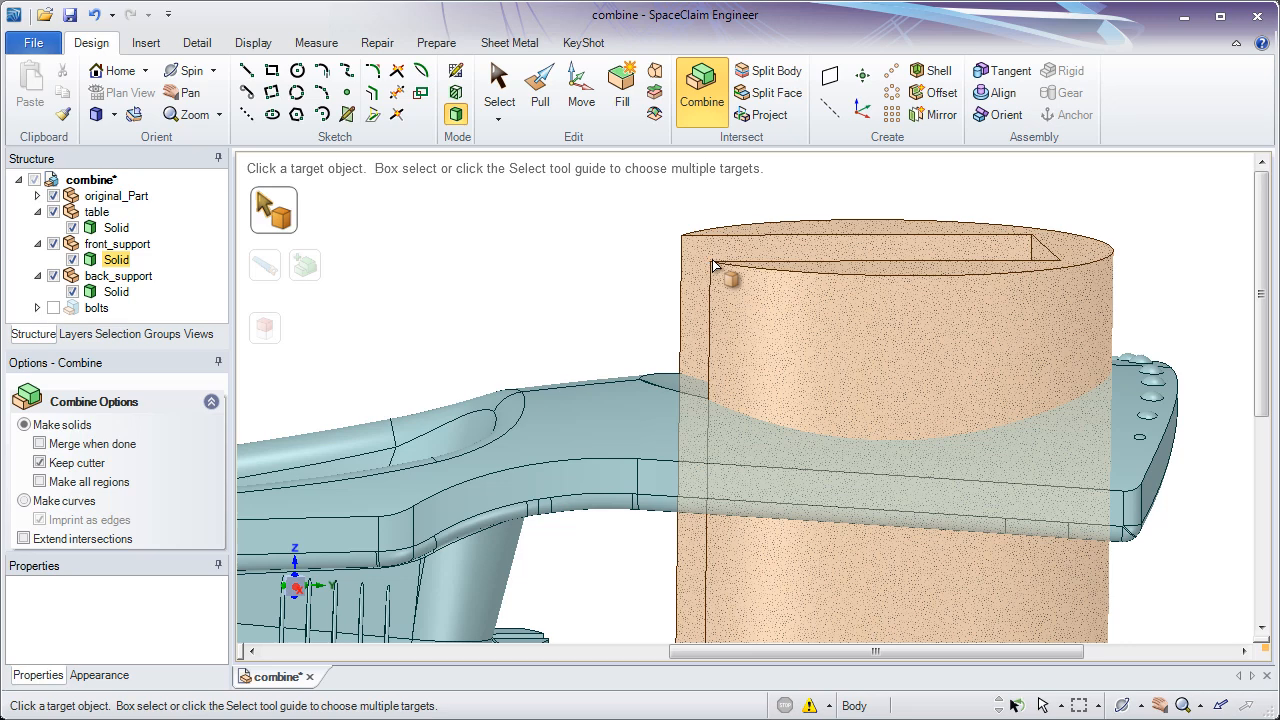
{"action": "left_click", "coordinate": [714, 265]}
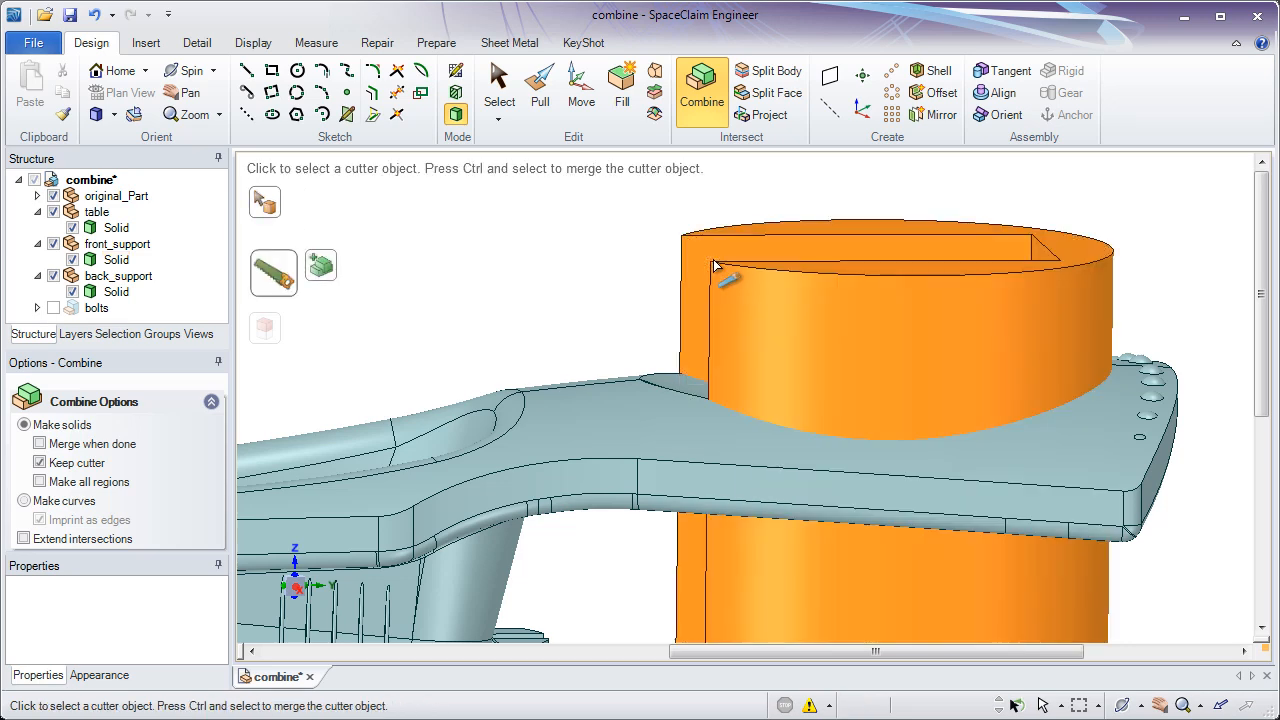
{"action": "left_click", "coordinate": [574, 421]}
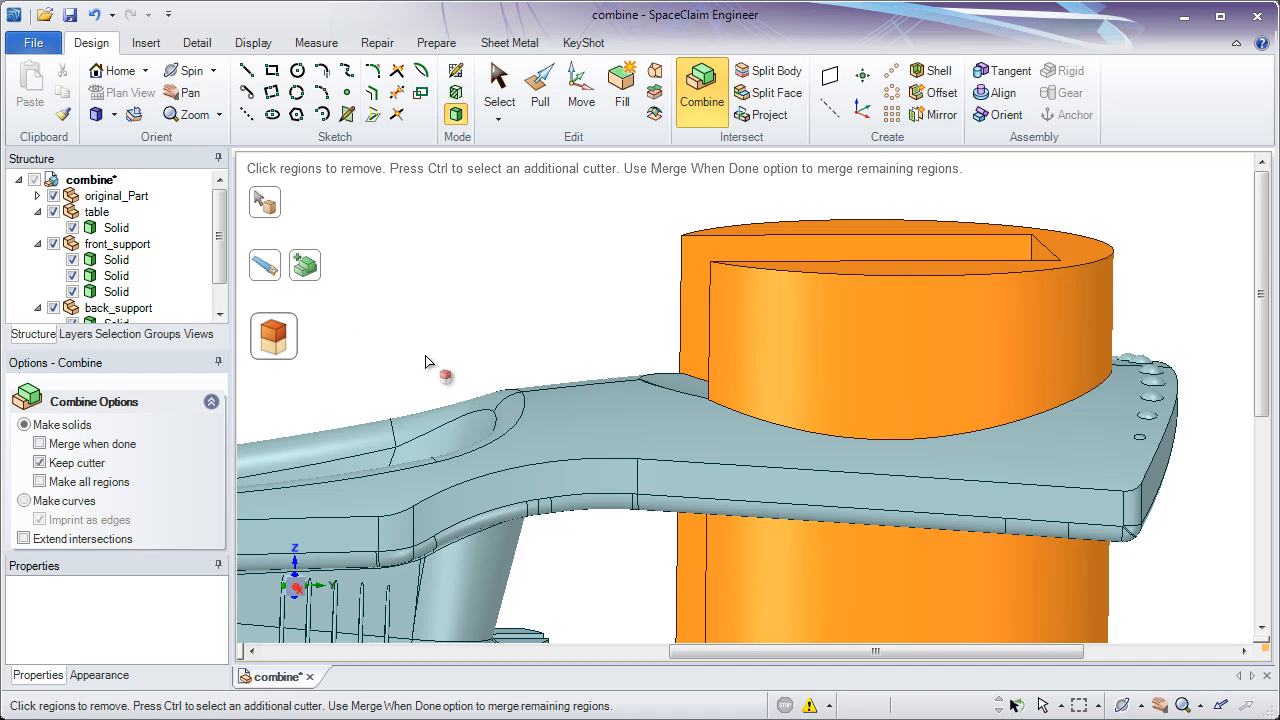
Hide original_Part and end the Combine operation, keeping all the front support's regions as separate solids
{"action": "left_click", "coordinate": [53, 196]}
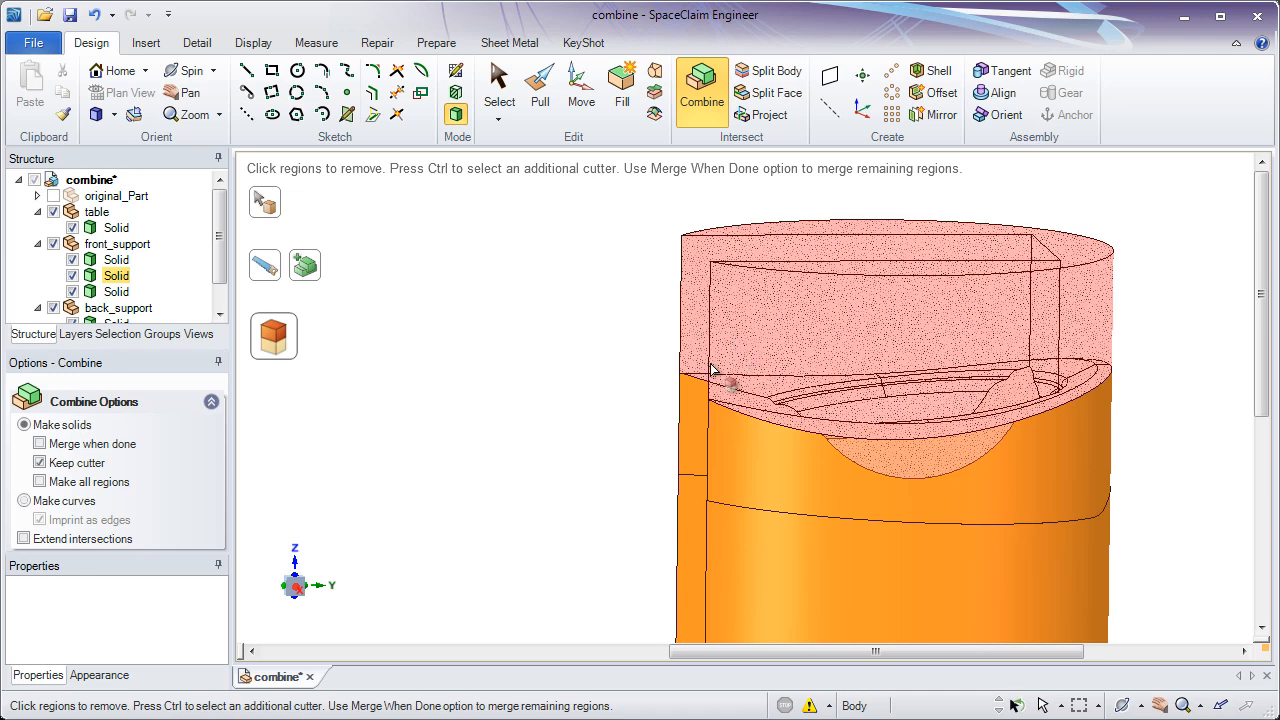
{"action": "left_click", "coordinate": [698, 416]}
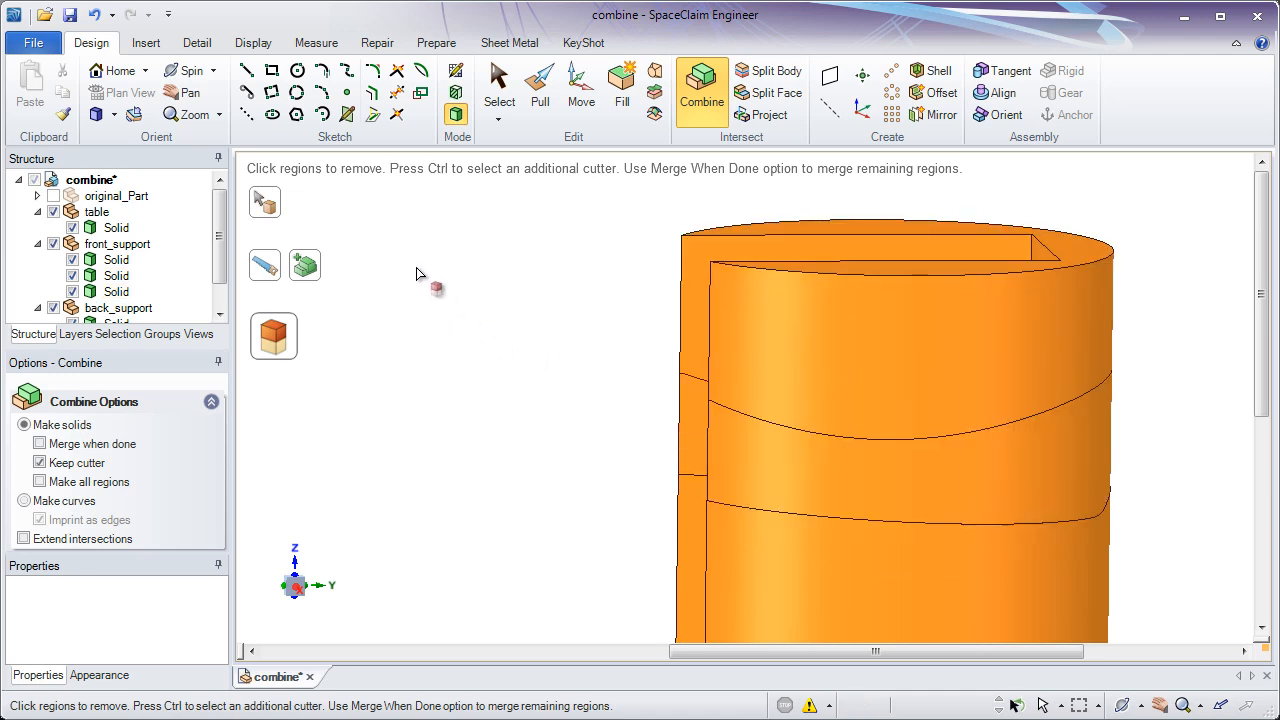
{"action": "key", "text": "Escape"}
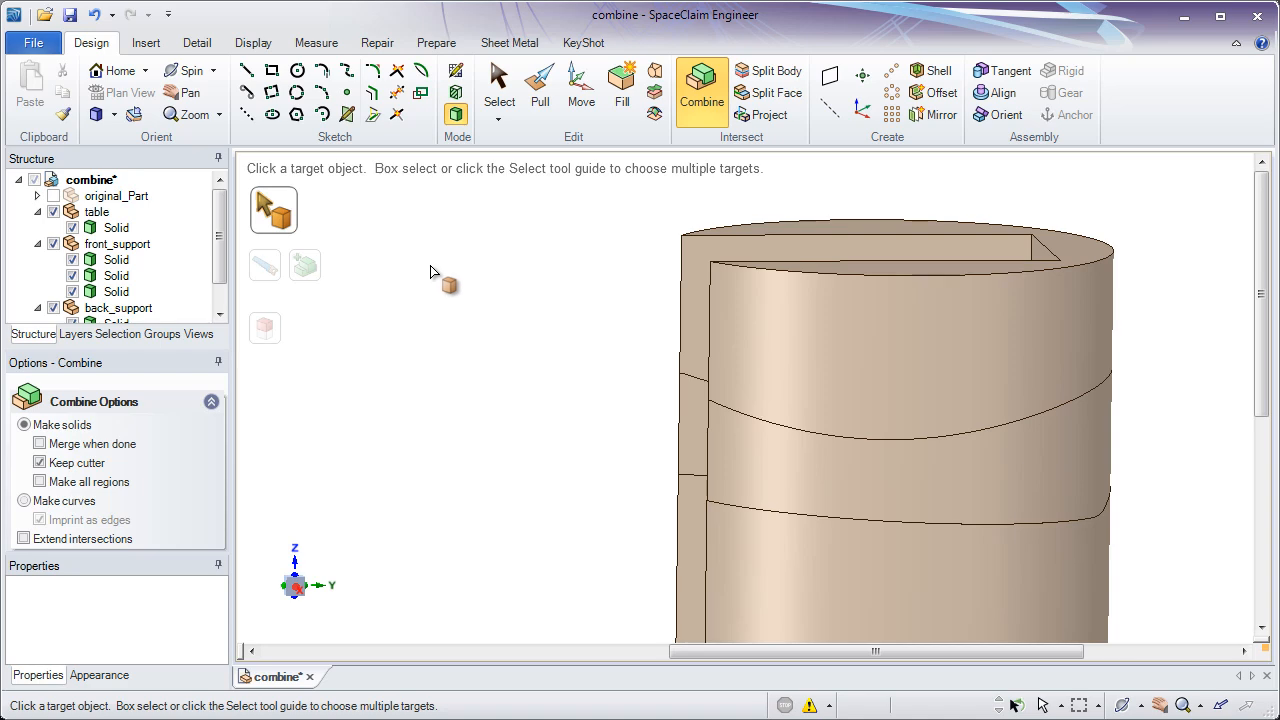
Identify the front_support solids in the structure tree and delete the uppermost one, above the cut
{"action": "left_click", "coordinate": [502, 84]}
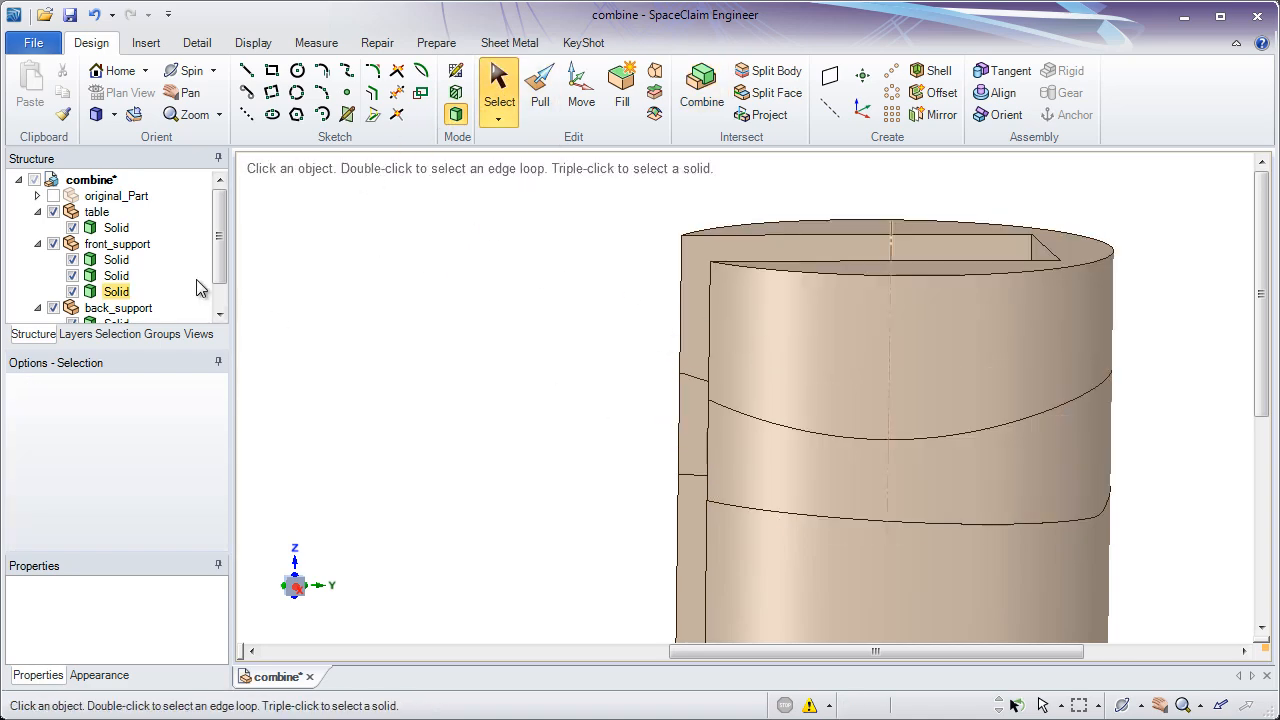
{"action": "left_click", "coordinate": [116, 259]}
{"action": "left_click", "coordinate": [118, 291]}
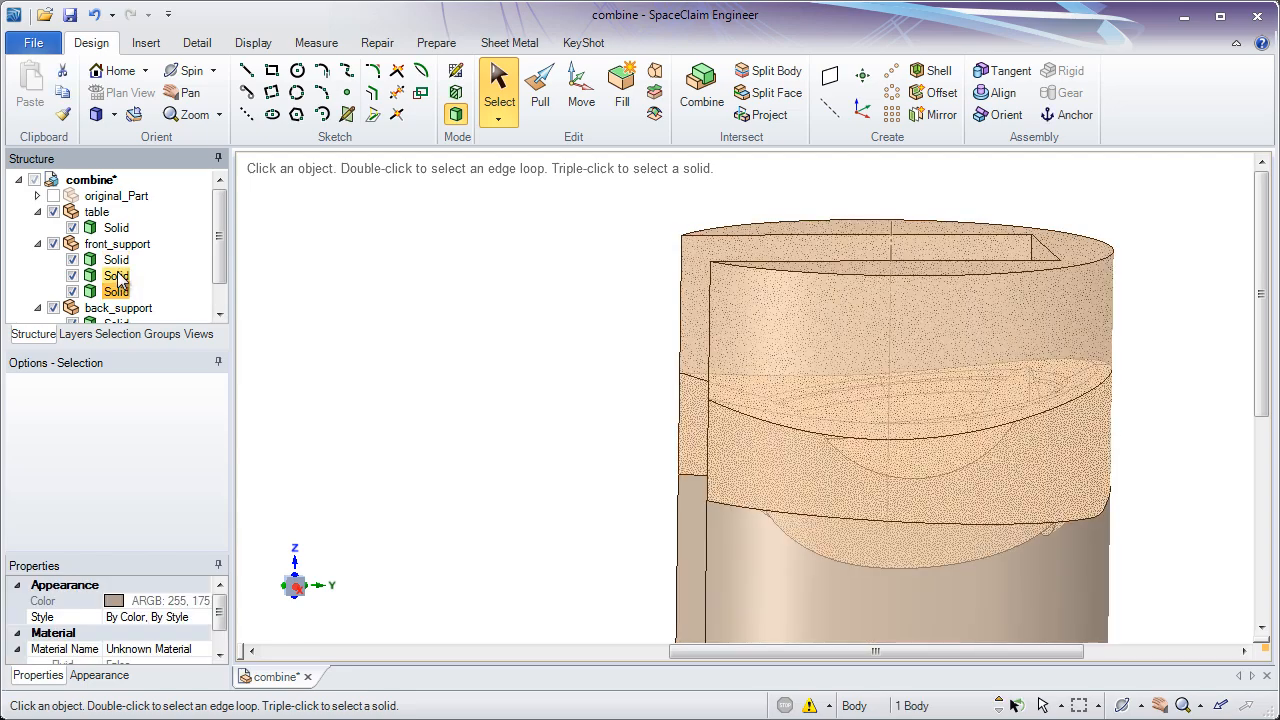
{"action": "left_click", "coordinate": [118, 260]}
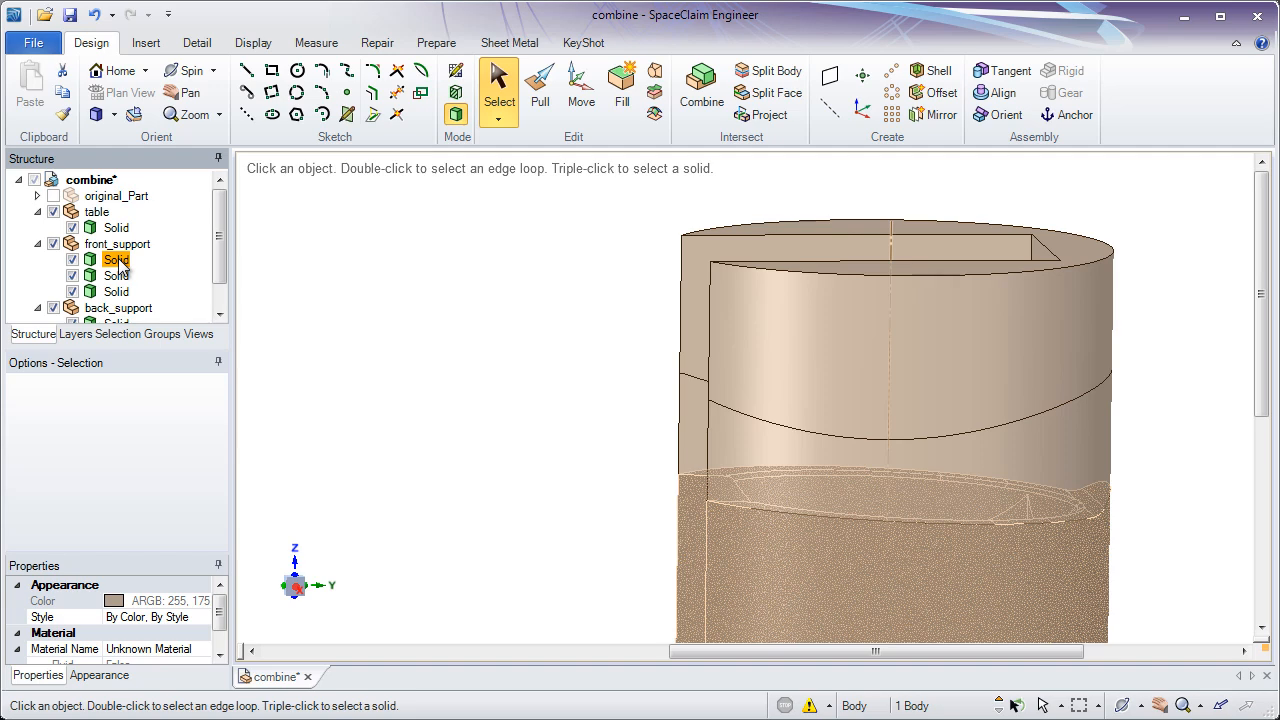
{"action": "left_click", "coordinate": [116, 276], "text": "ctrl"}
{"action": "left_click", "coordinate": [116, 277]}
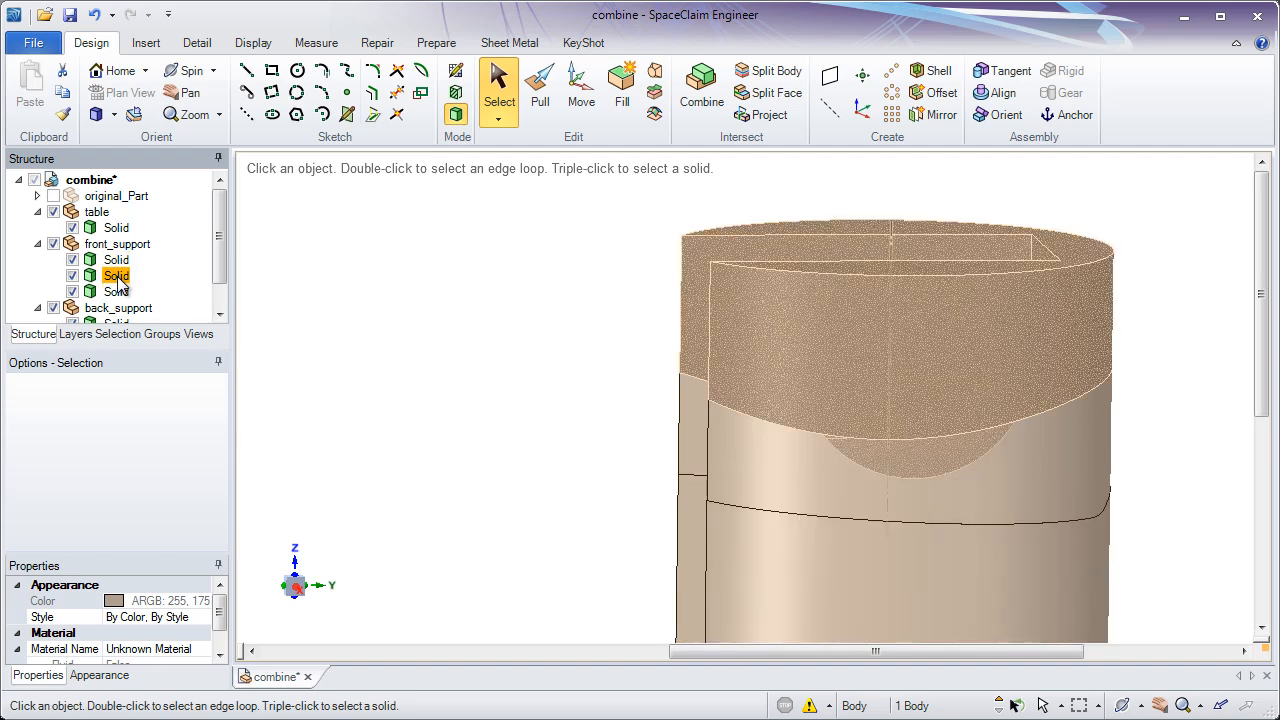
{"action": "right_click", "coordinate": [117, 283]}
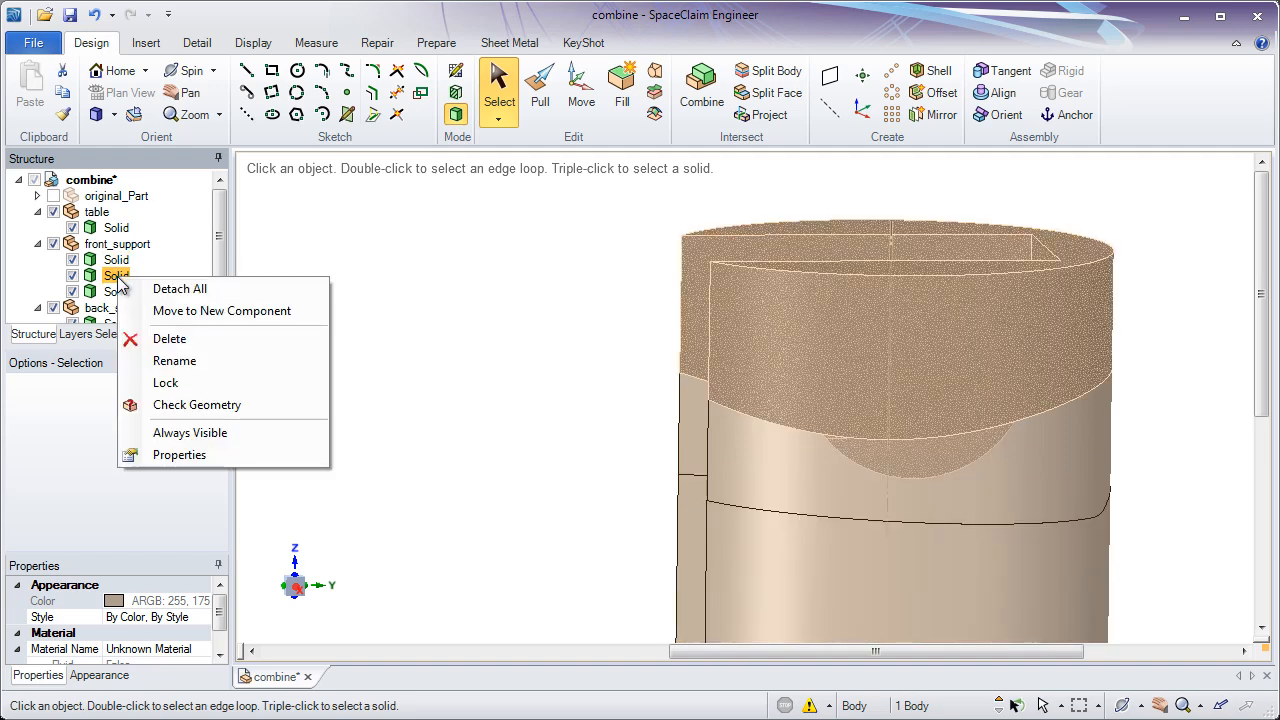
{"action": "left_click", "coordinate": [192, 341]}
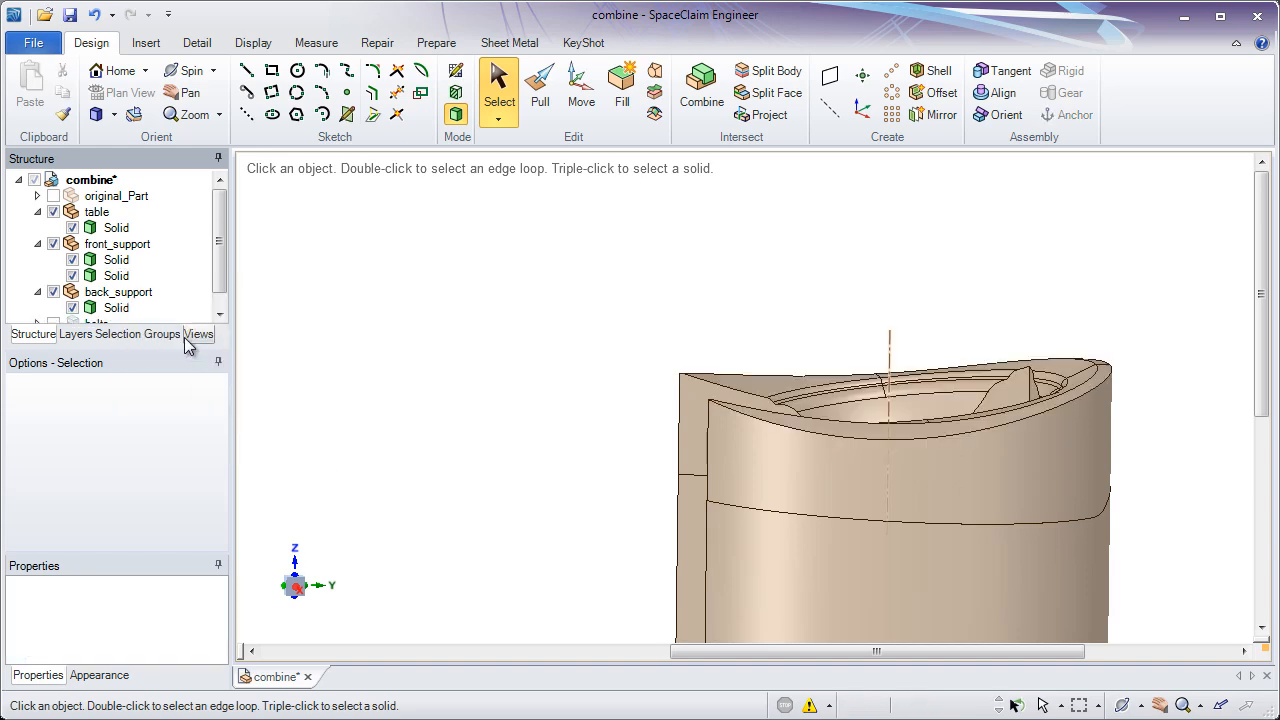
Delete the front_support solid that fills the space of the original part, above the lower post
{"action": "left_click", "coordinate": [121, 279]}
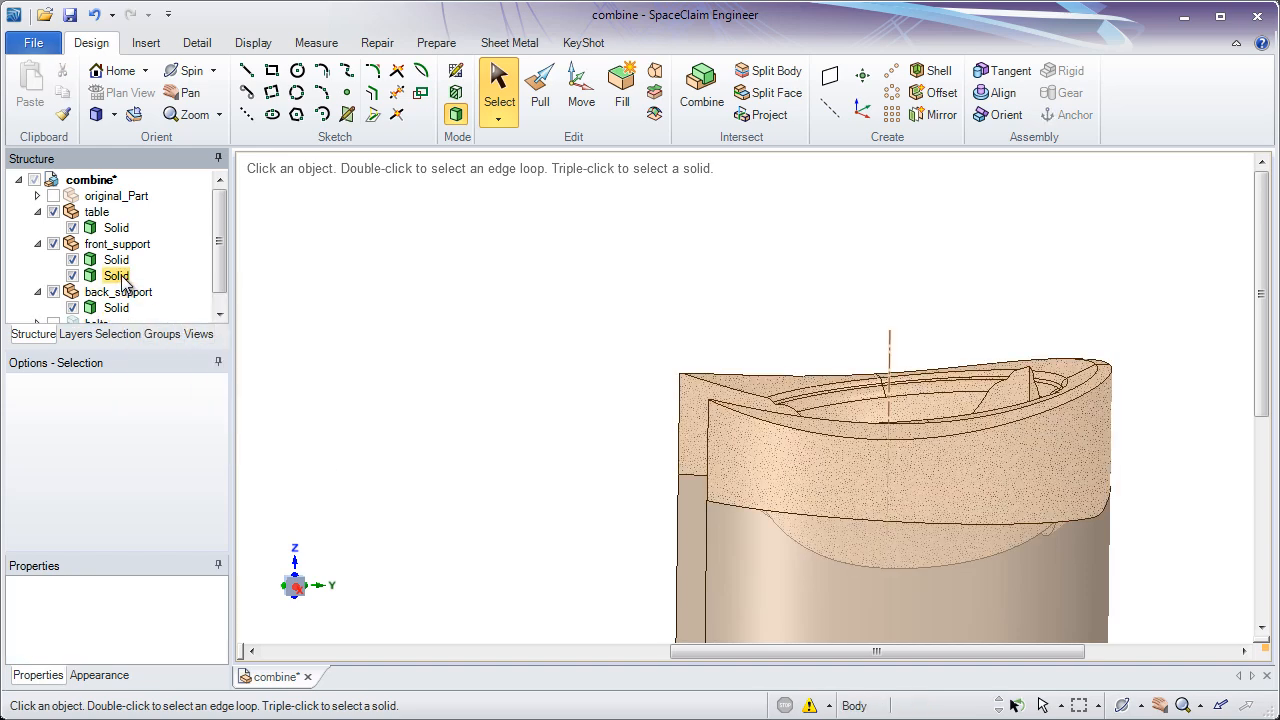
{"action": "right_click", "coordinate": [124, 283]}
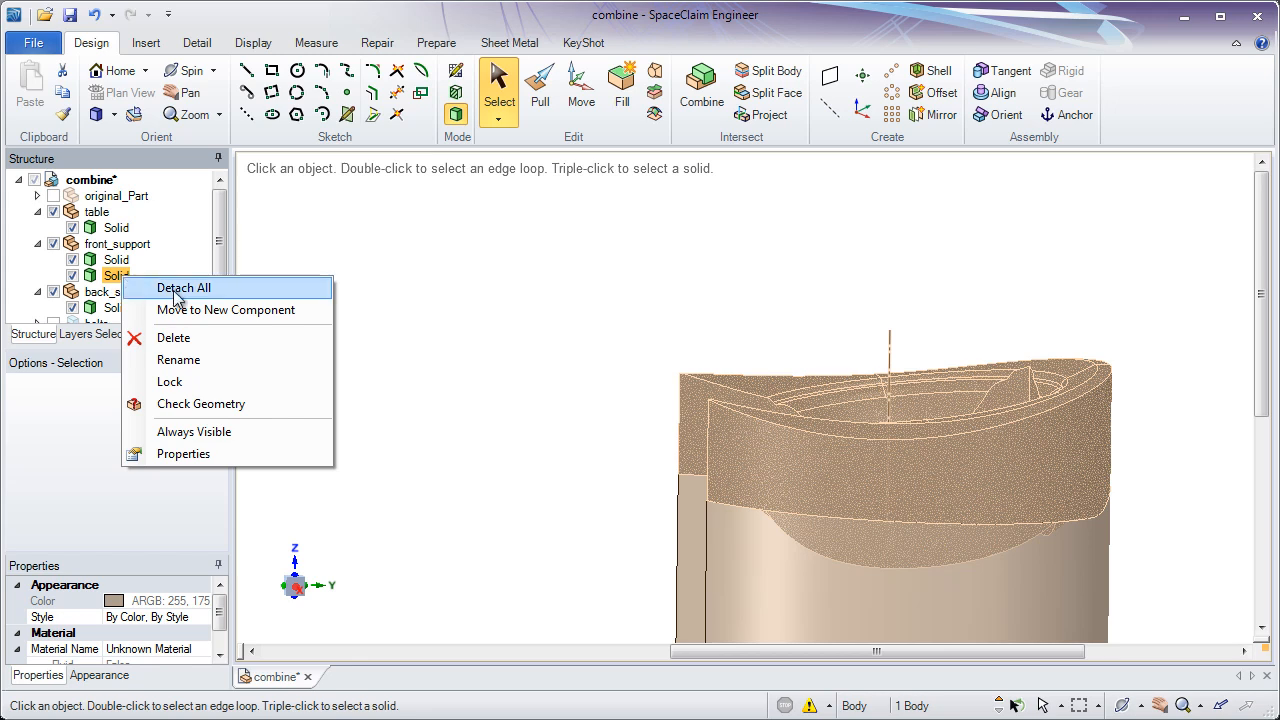
{"action": "left_click", "coordinate": [208, 341]}
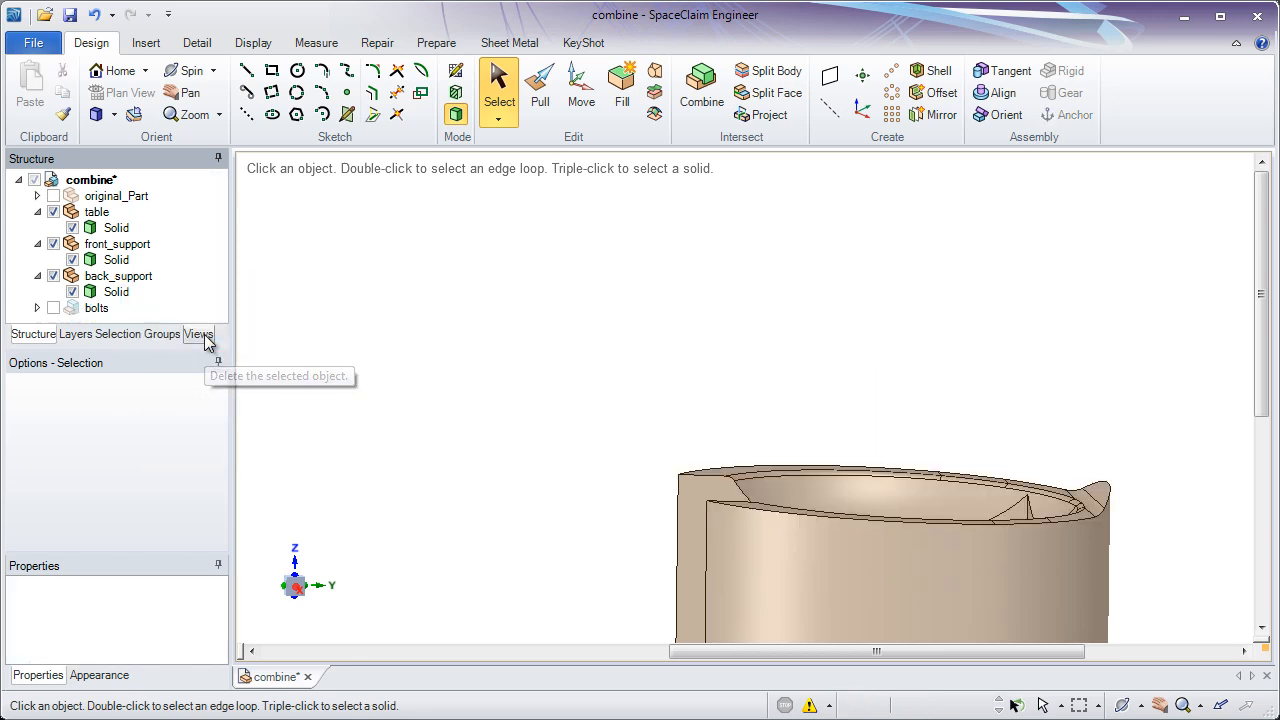
Show the bolts component together with the table and both supports
{"action": "mouse_move", "coordinate": [725, 495]}
{"action": "middle_mouse_down"}
{"action": "mouse_move", "coordinate": [748, 560]}
{"action": "mouse_move", "coordinate": [748, 505]}
{"action": "middle_mouse_up"}
{"action": "middle_click_drag", "start_coordinate": [748, 505], "coordinate": [868, 372], "text": "ctrl"}
{"action": "middle_click_drag", "start_coordinate": [766, 476], "coordinate": [752, 297], "text": "shift"}
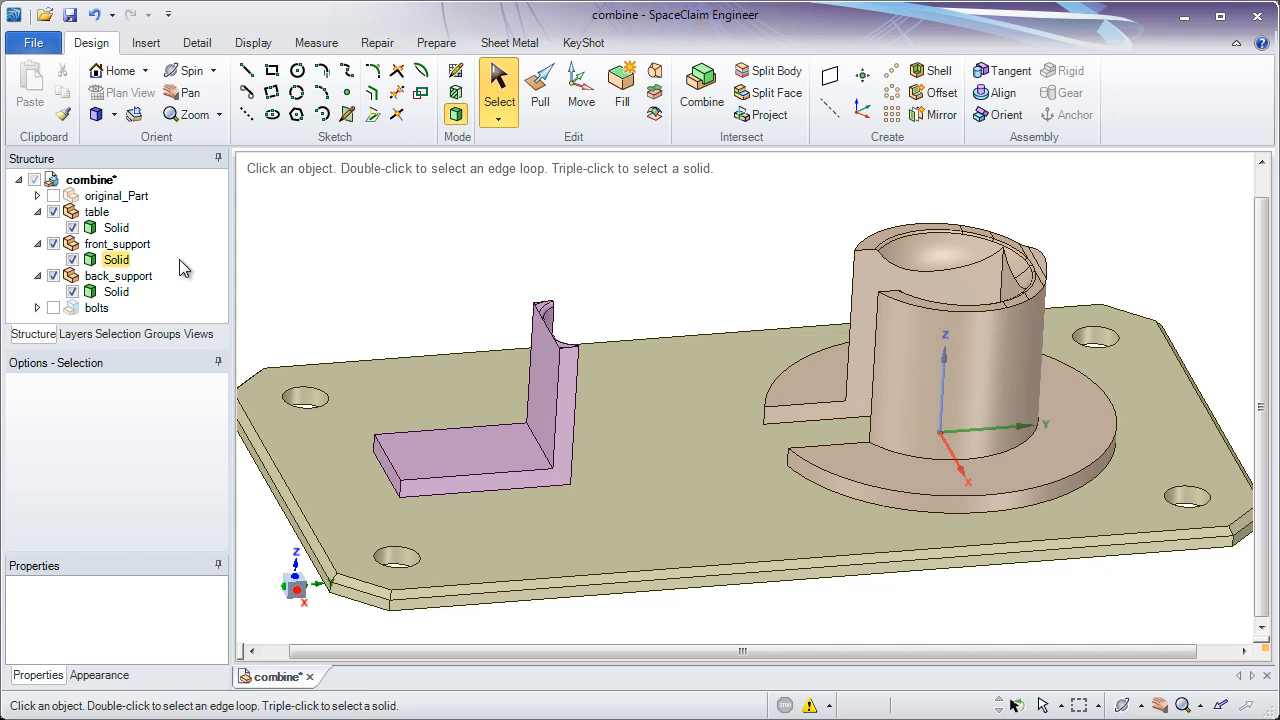
{"action": "left_click", "coordinate": [54, 308]}
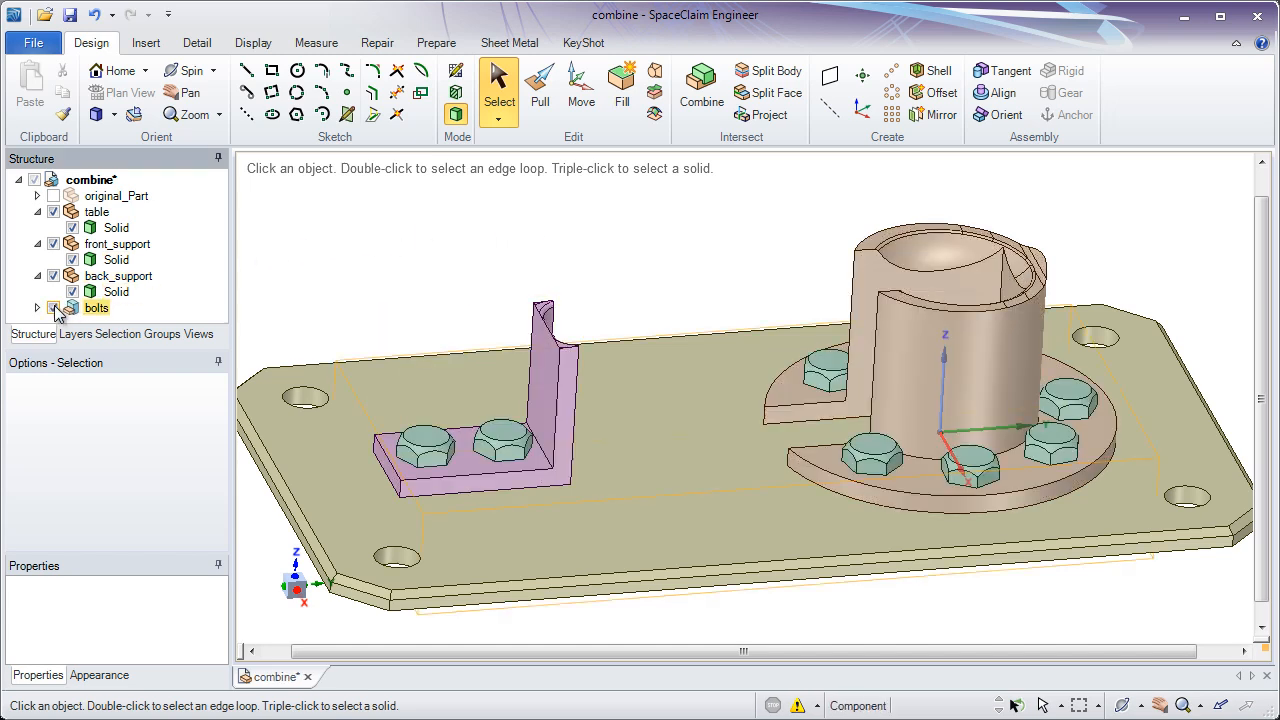
{"action": "left_click", "coordinate": [54, 308]}
{"action": "left_click", "coordinate": [54, 308]}
{"action": "left_click", "coordinate": [54, 308]}
{"action": "left_click", "coordinate": [53, 309]}
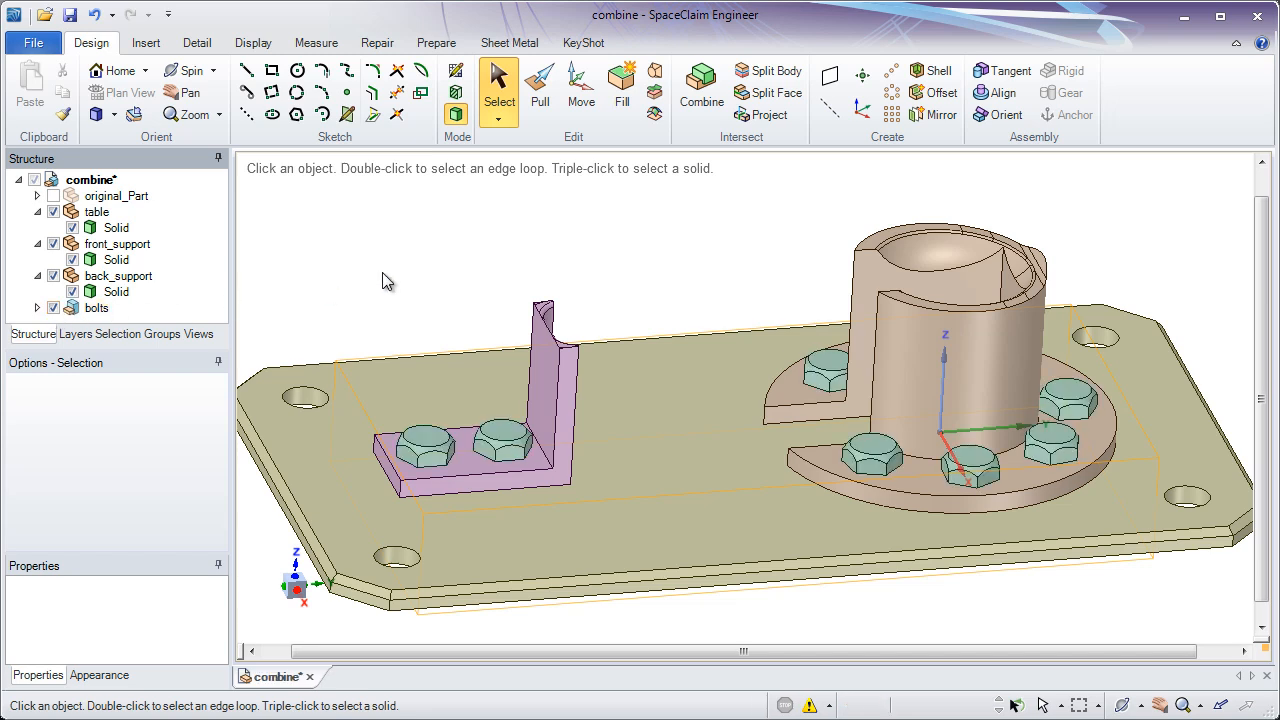
Start Combine and choose the back support, the table and the front support together as targets
{"action": "left_click", "coordinate": [709, 108]}
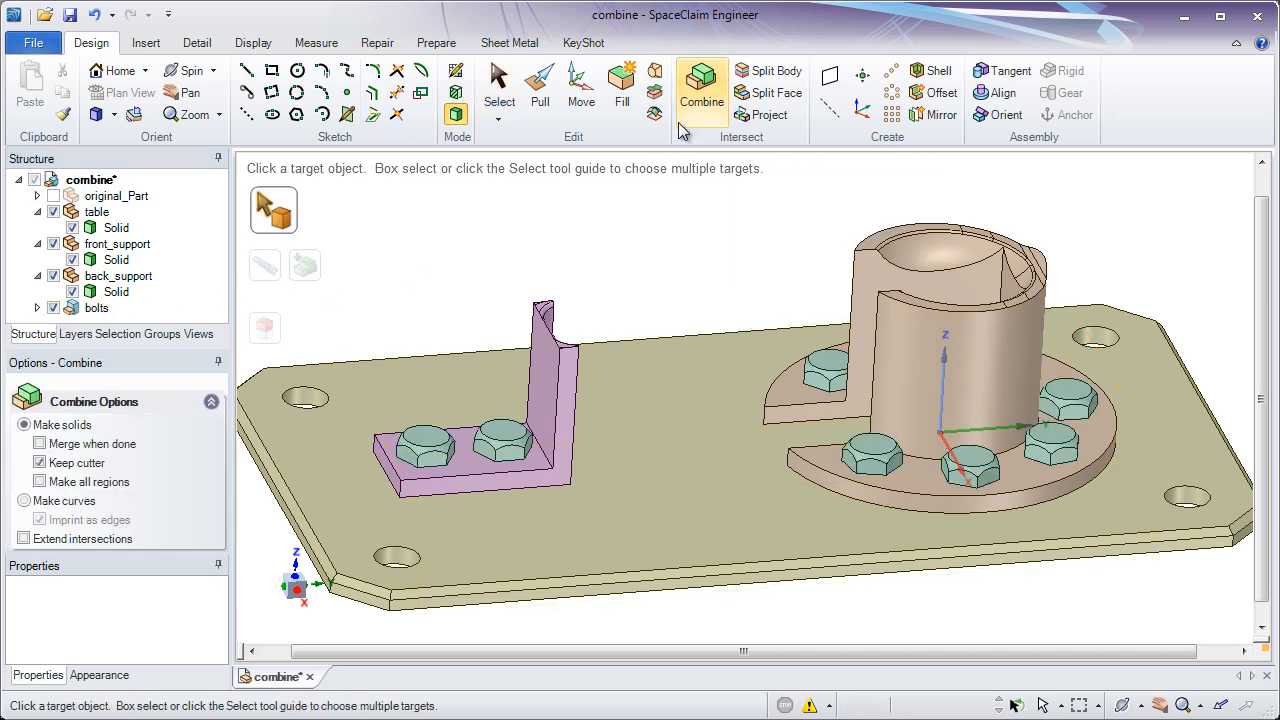
{"action": "middle_click_drag", "start_coordinate": [457, 286], "coordinate": [459, 263]}
{"action": "middle_click_drag", "start_coordinate": [459, 263], "coordinate": [495, 258], "text": "ctrl"}
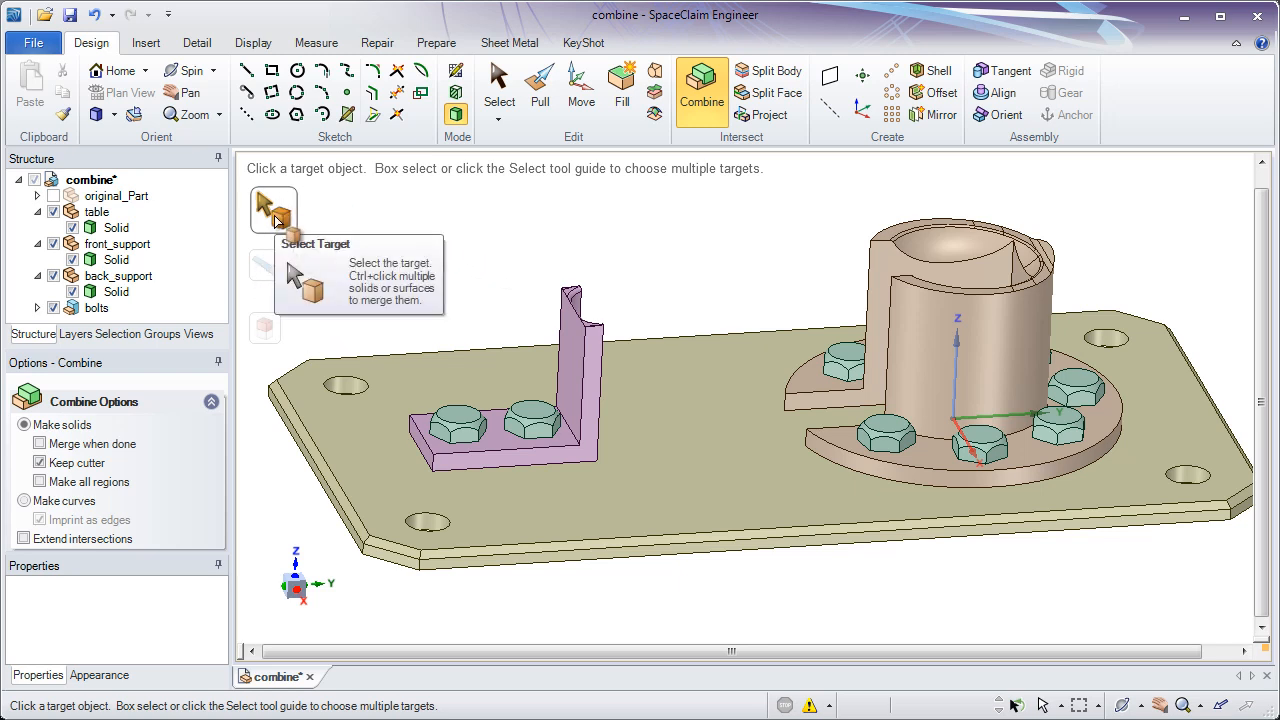
{"action": "left_click", "coordinate": [568, 330]}
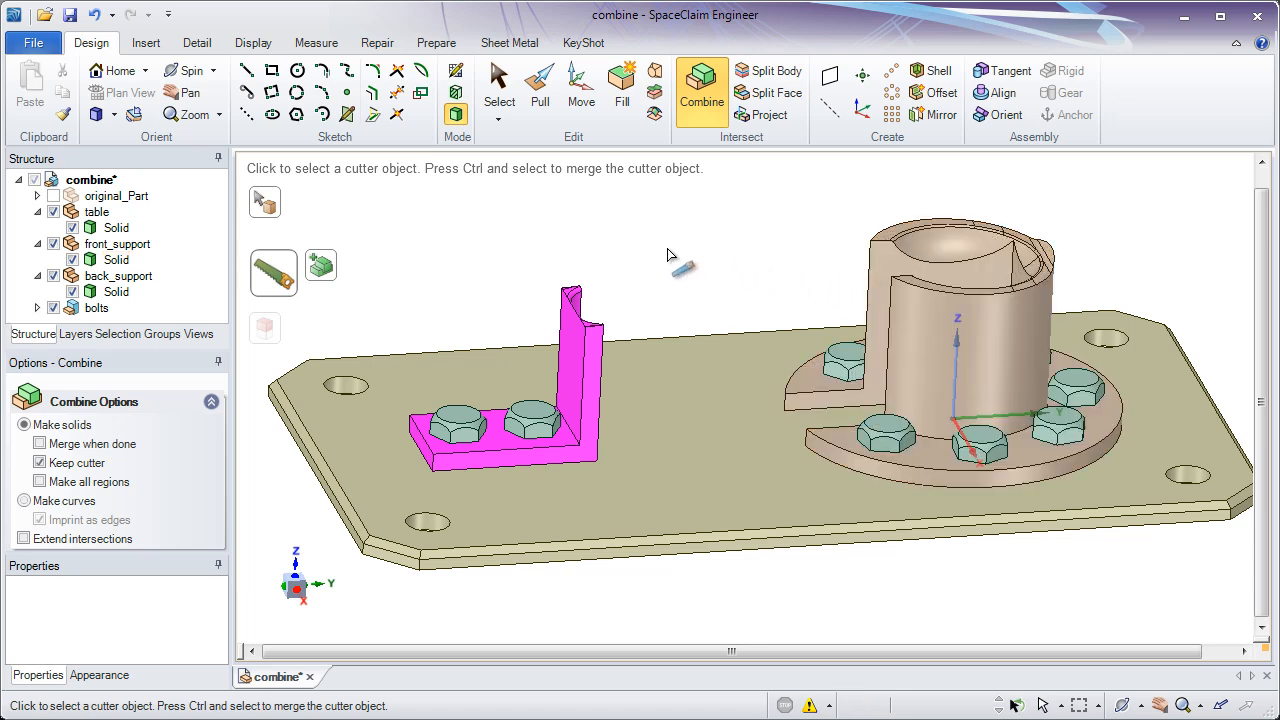
{"action": "left_click", "coordinate": [274, 210]}
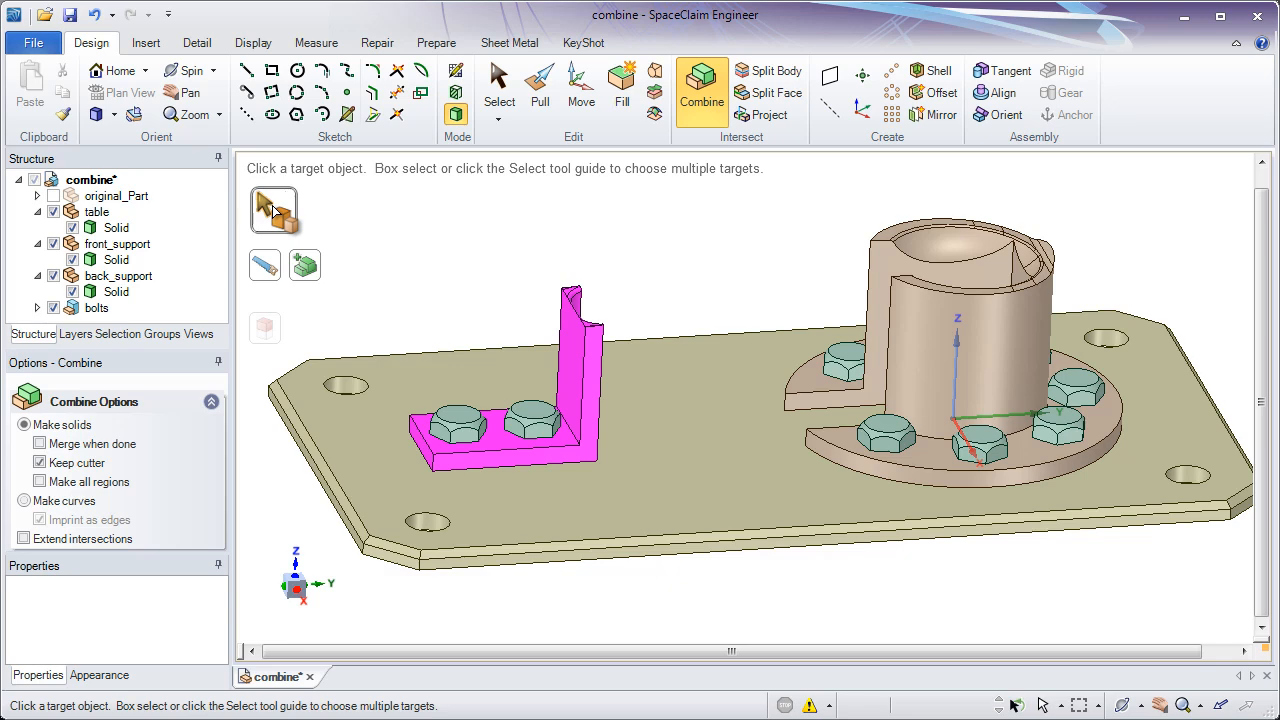
{"action": "left_click", "coordinate": [425, 380]}
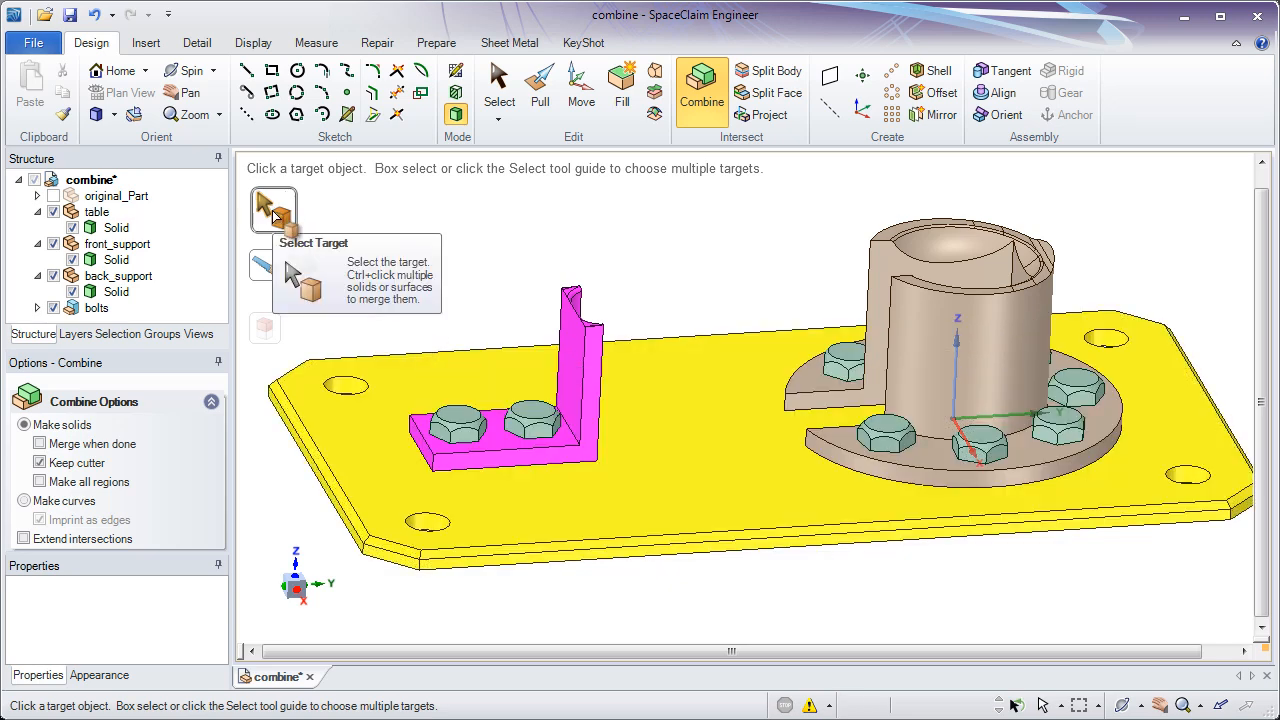
{"action": "left_click", "coordinate": [903, 272]}
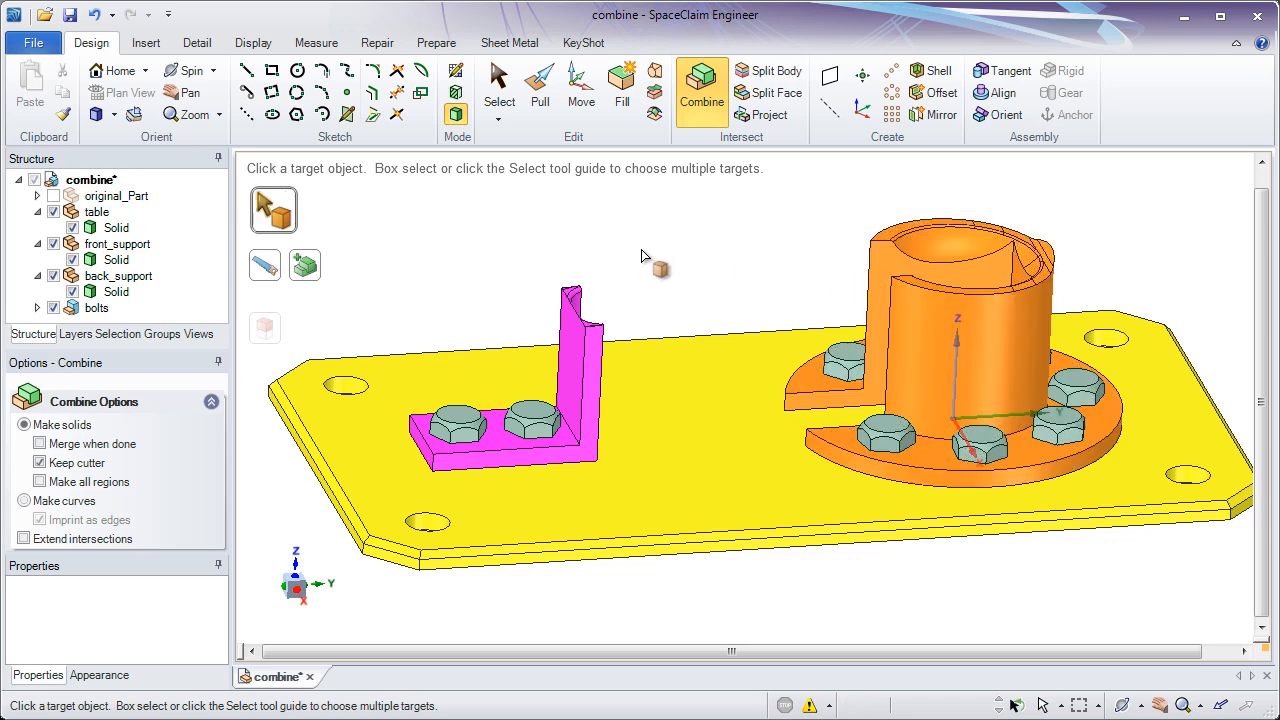
Cut the three target solids with all the bolts as cutters and check the resulting solids in the structure tree
{"action": "left_click", "coordinate": [268, 272]}
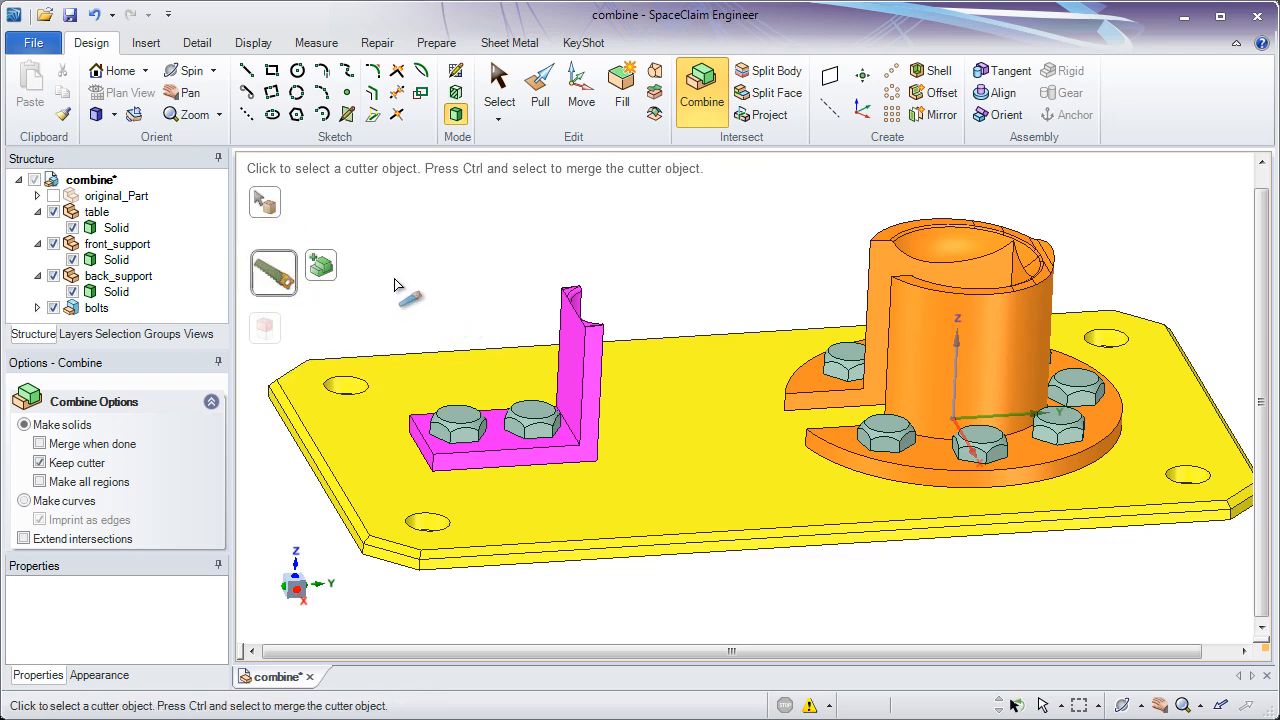
{"action": "left_click_drag", "start_coordinate": [389, 278], "coordinate": [1117, 610]}
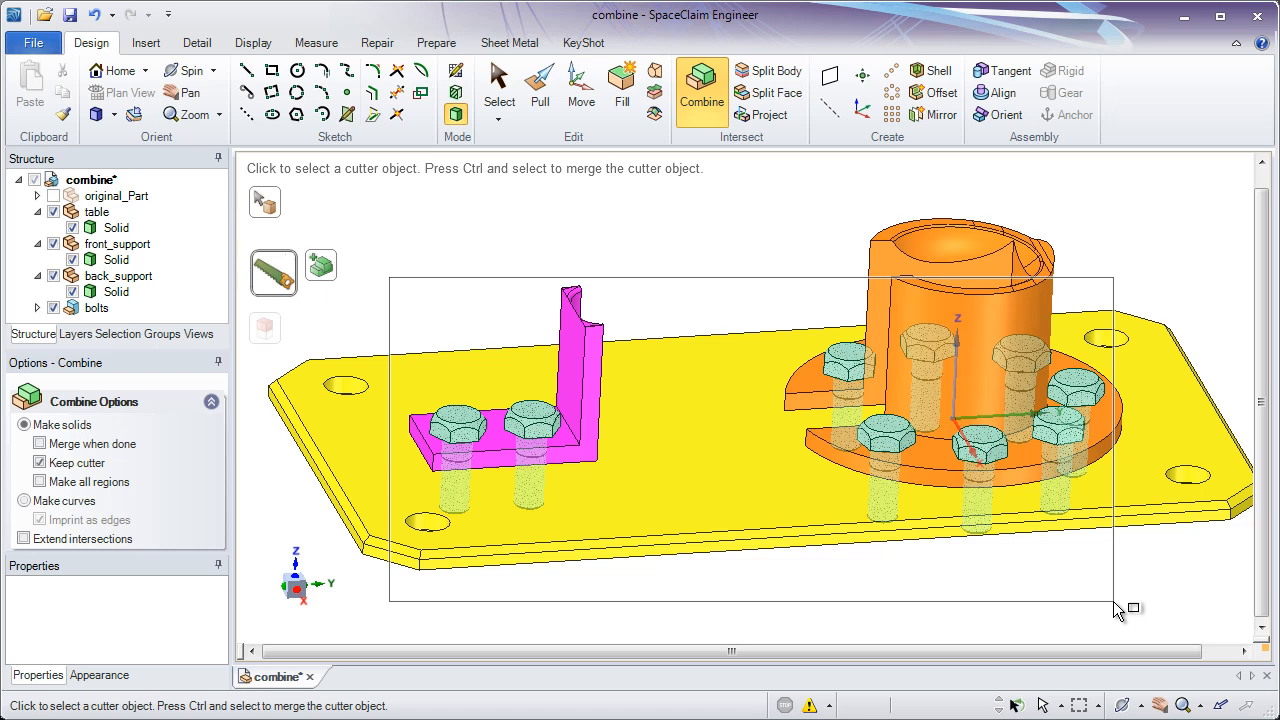
{"action": "left_click_drag", "start_coordinate": [1117, 610], "coordinate": [1117, 610]}
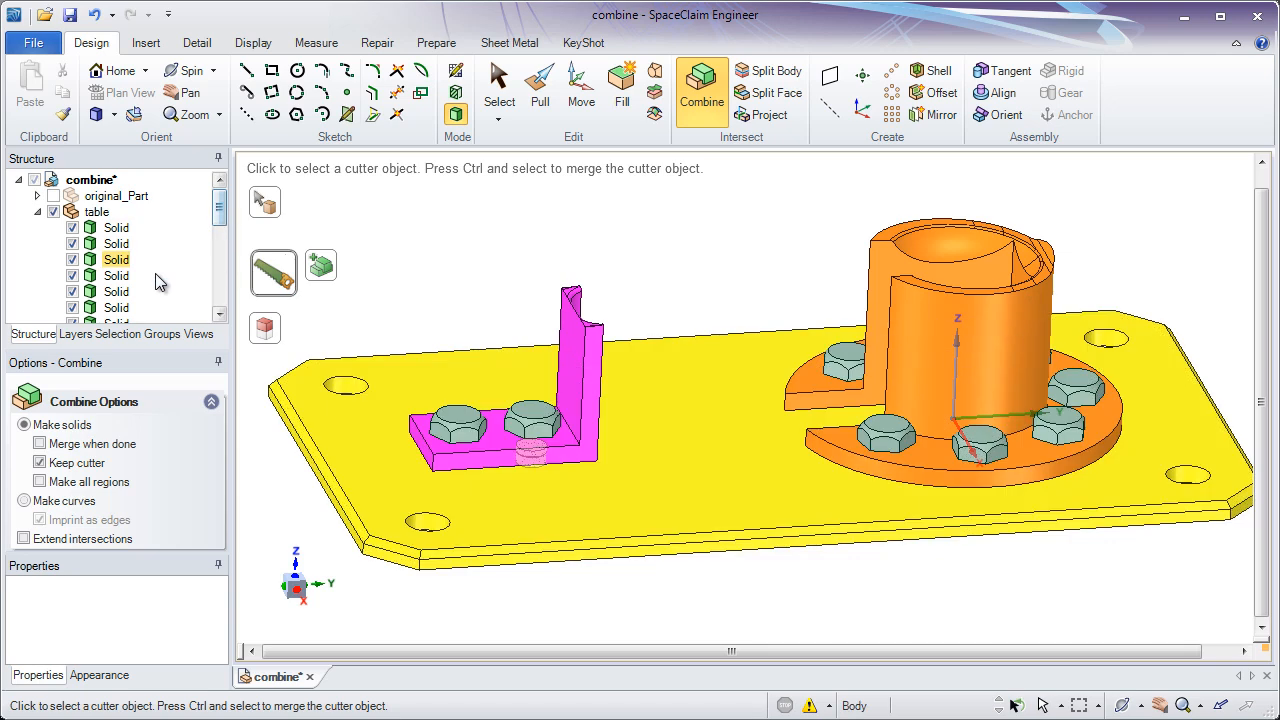
{"action": "left_click_drag", "start_coordinate": [220, 200], "coordinate": [220, 276]}
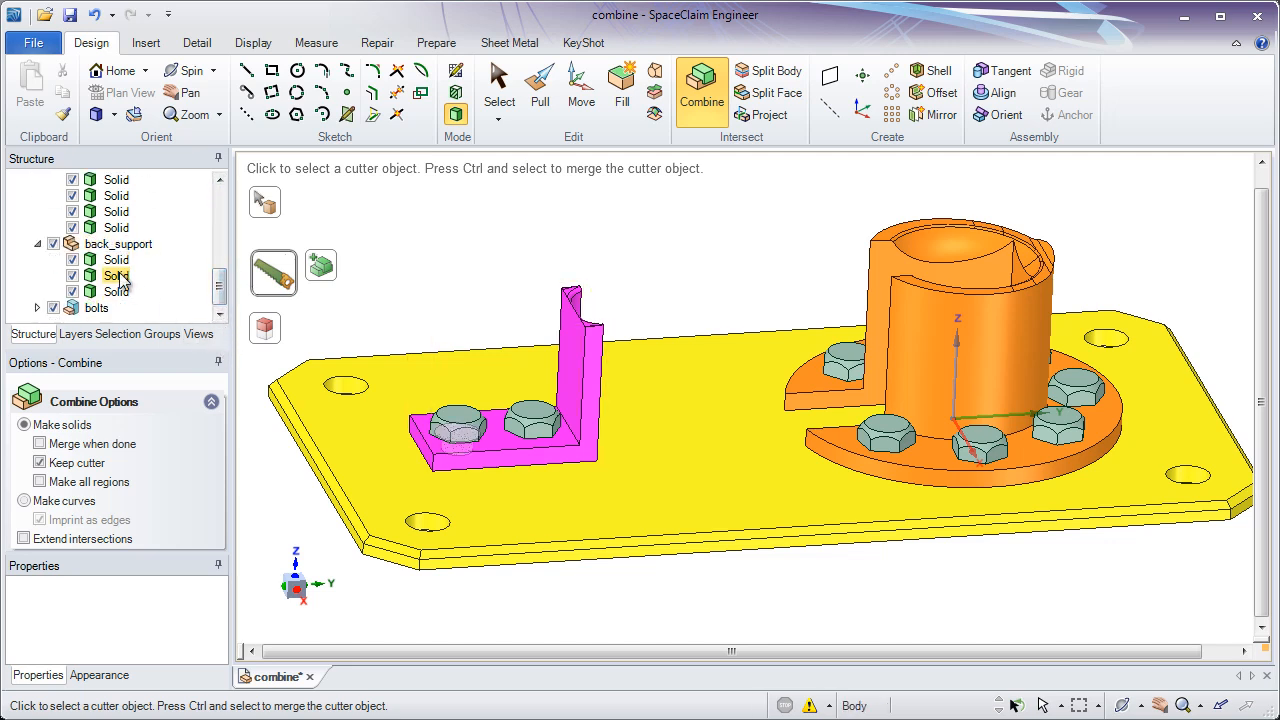
Hide the bolts and remove the cut regions inside both back support bolt holes, including those in the table below
{"action": "left_click", "coordinate": [267, 333]}
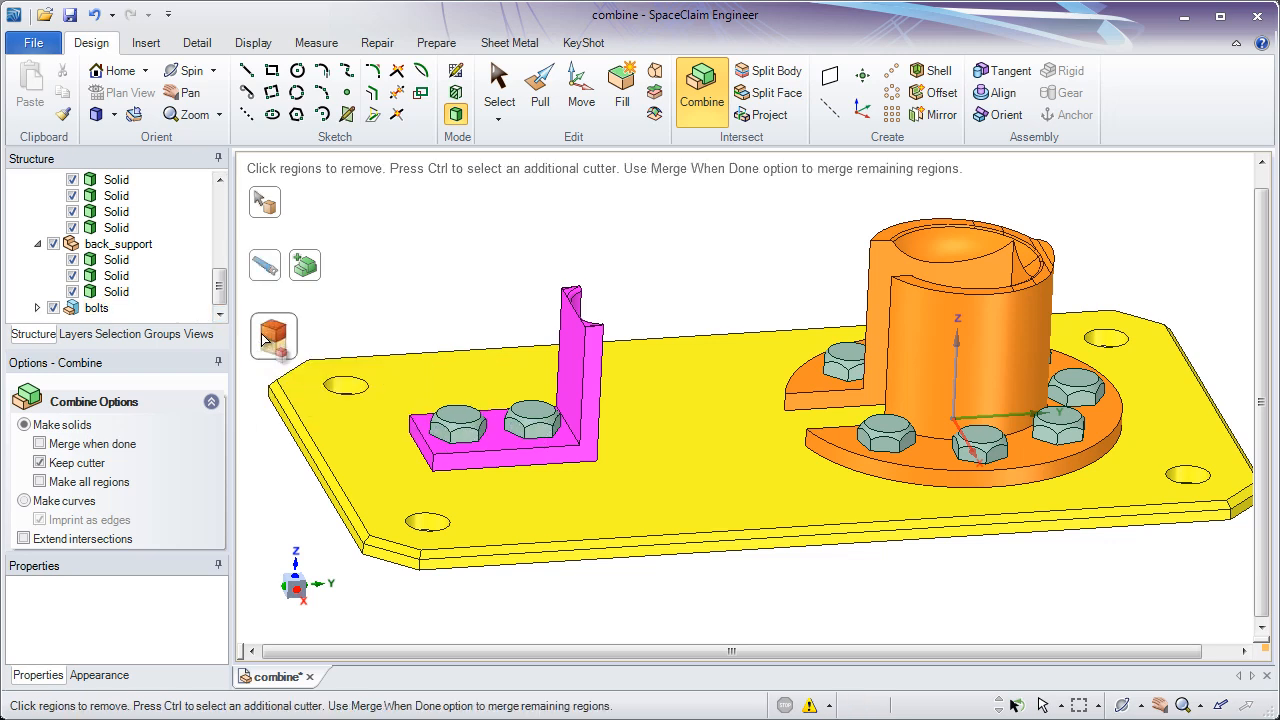
{"action": "left_click", "coordinate": [53, 308]}
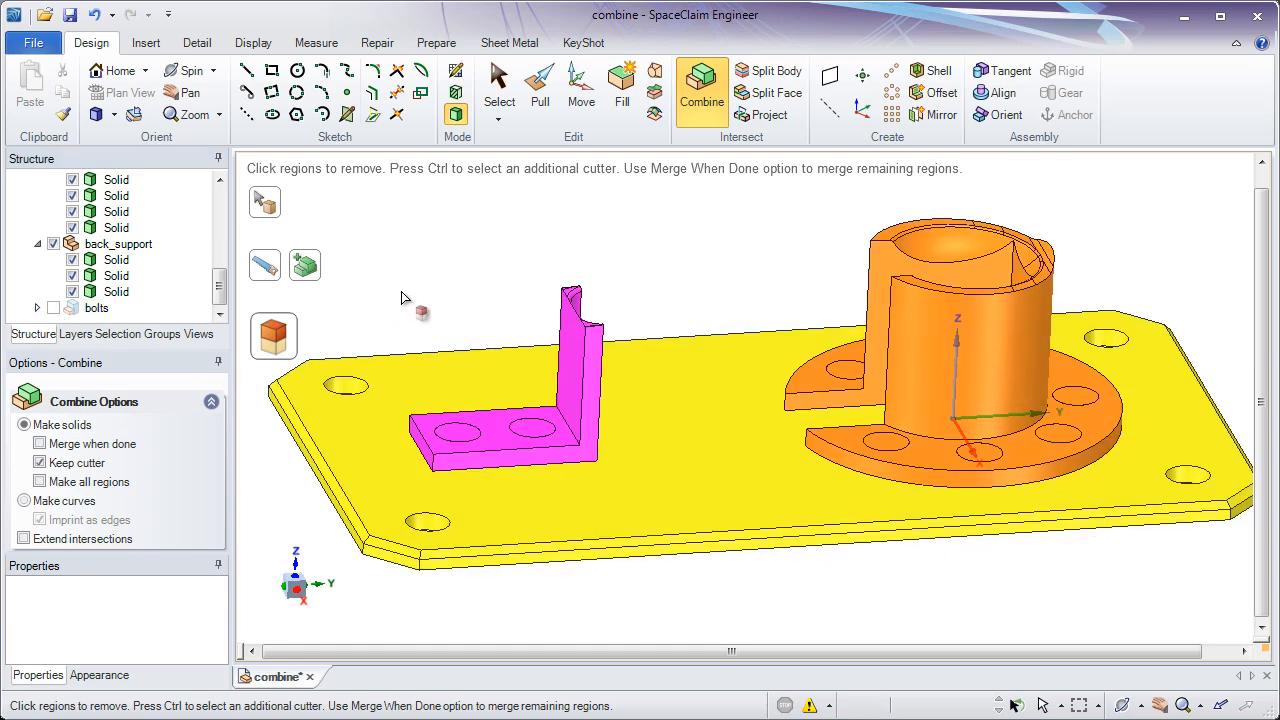
{"action": "middle_click_drag", "start_coordinate": [409, 289], "coordinate": [433, 353]}
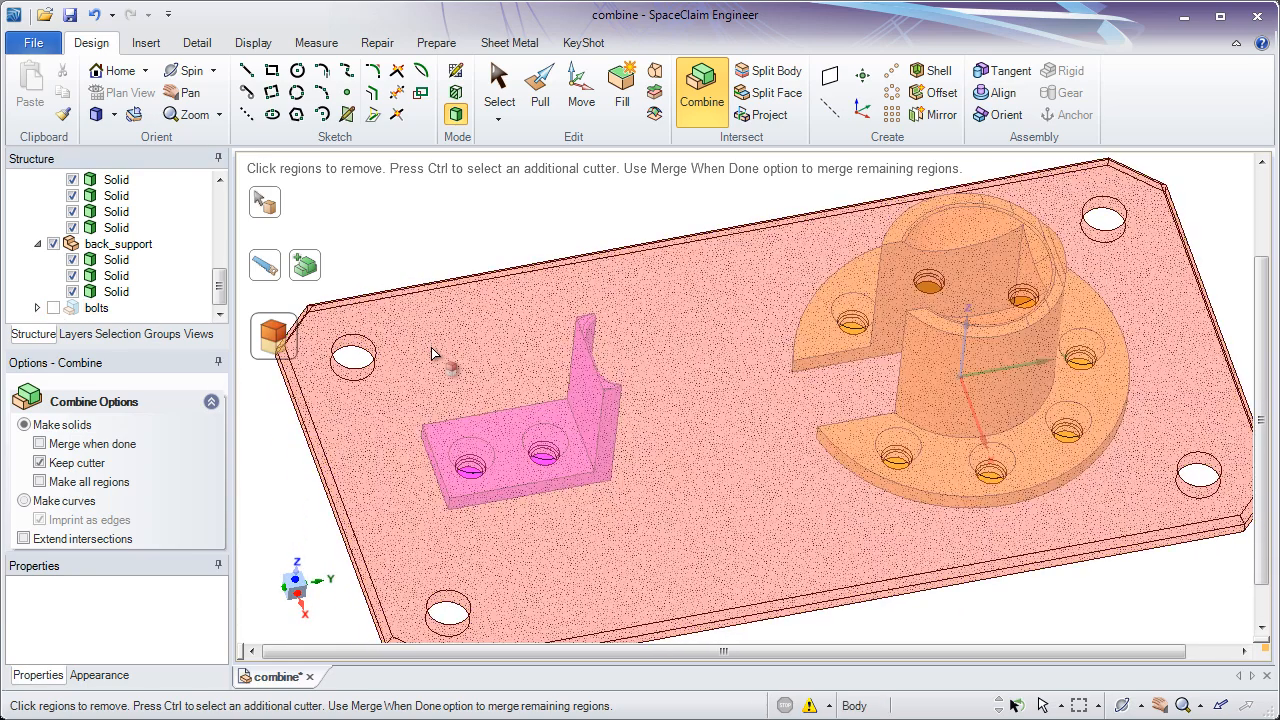
{"action": "mouse_move", "coordinate": [543, 455]}
{"action": "middle_mouse_down"}
{"action": "mouse_move", "coordinate": [546, 358]}
{"action": "mouse_move", "coordinate": [523, 266]}
{"action": "mouse_move", "coordinate": [530, 194]}
{"action": "mouse_move", "coordinate": [494, 323]}
{"action": "mouse_move", "coordinate": [530, 436]}
{"action": "middle_mouse_up"}
{"action": "scroll", "coordinate": [530, 436], "scroll_direction": "up", "scroll_amount": 3}
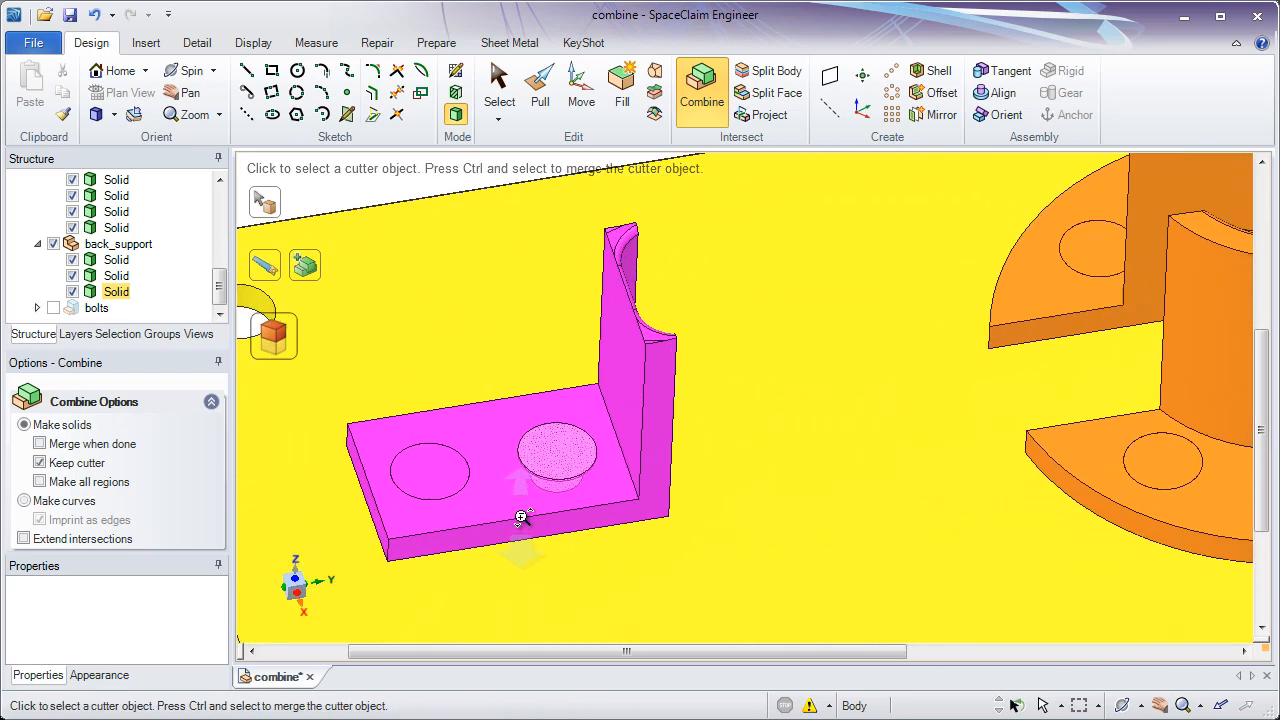
{"action": "left_click", "coordinate": [510, 462]}
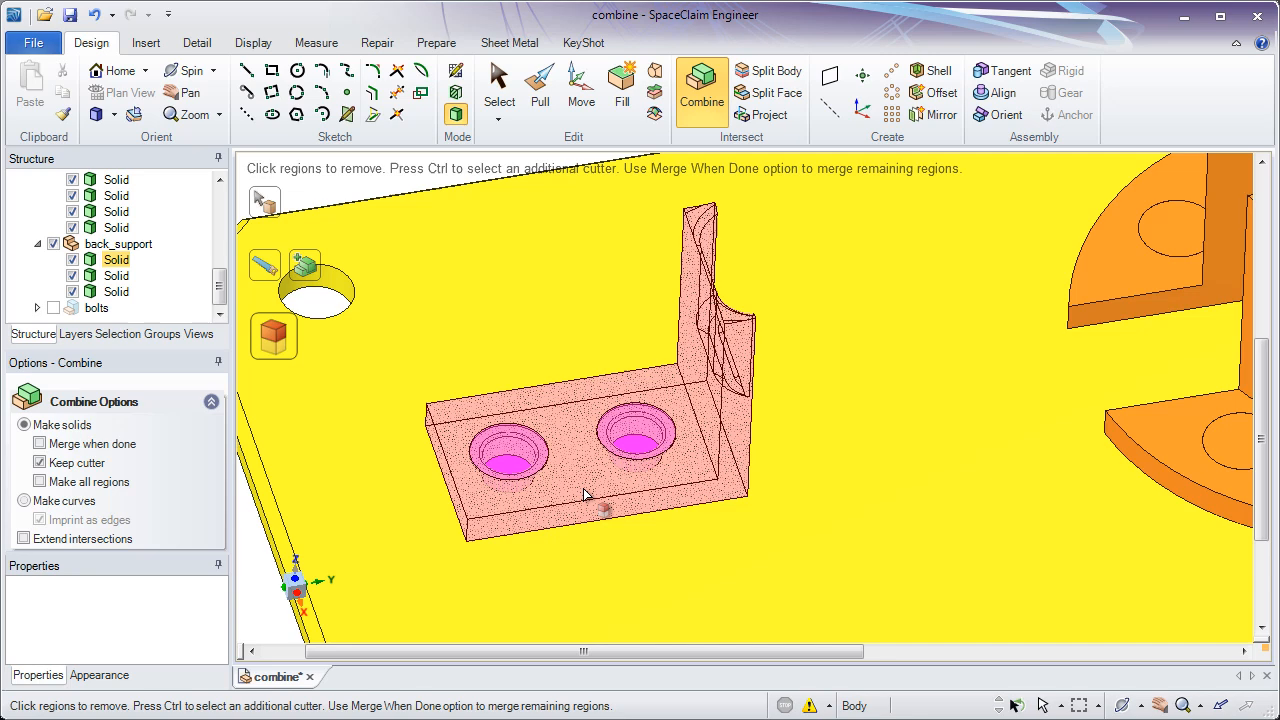
{"action": "left_click", "coordinate": [510, 467]}
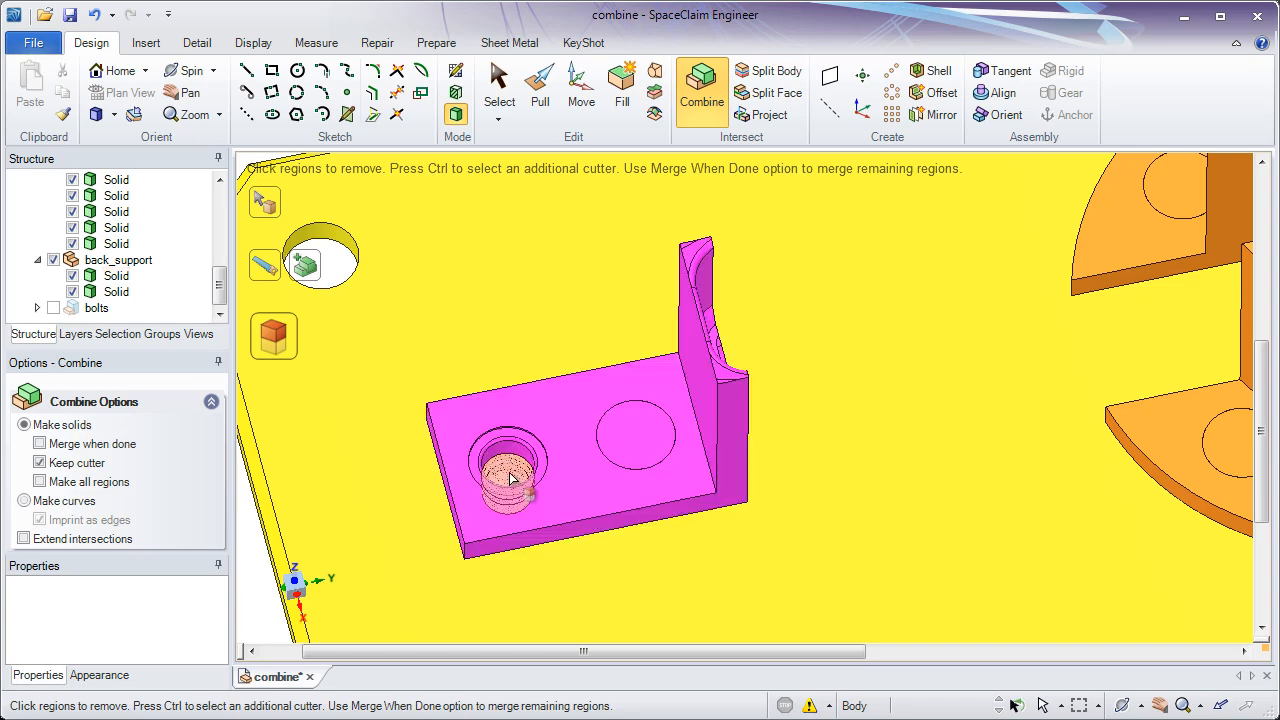
{"action": "left_click", "coordinate": [512, 477]}
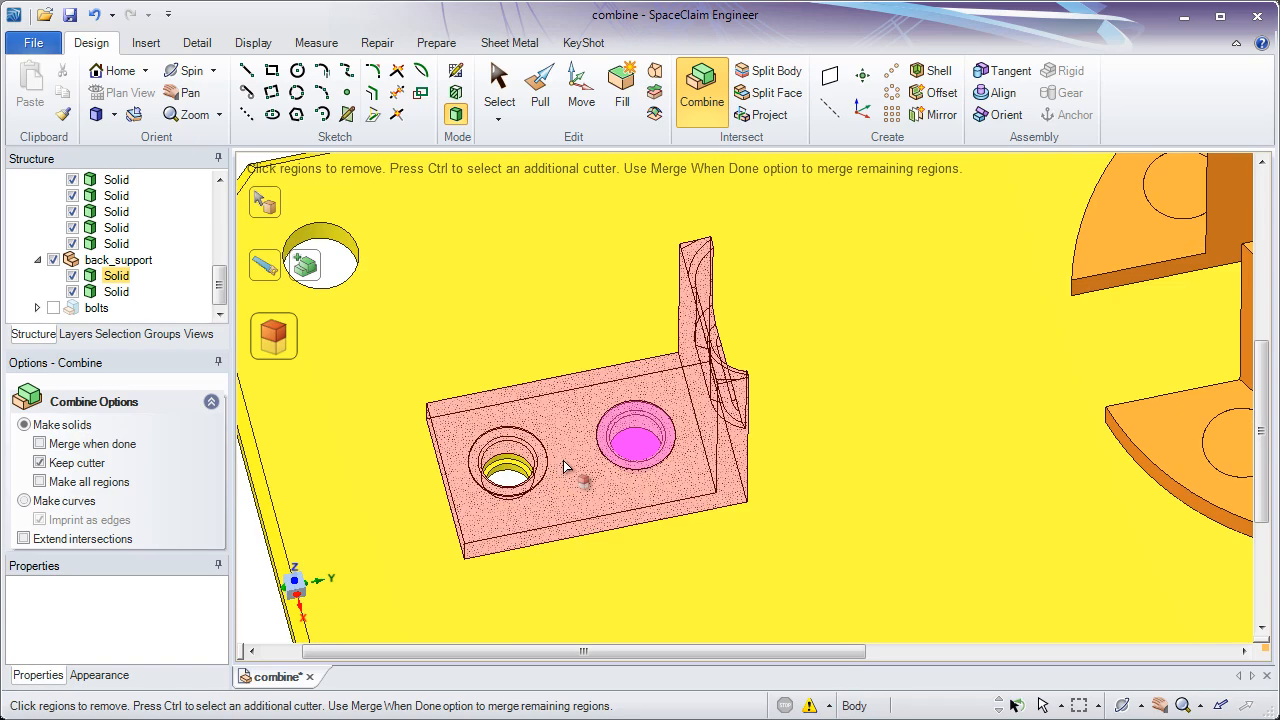
{"action": "left_click", "coordinate": [623, 436]}
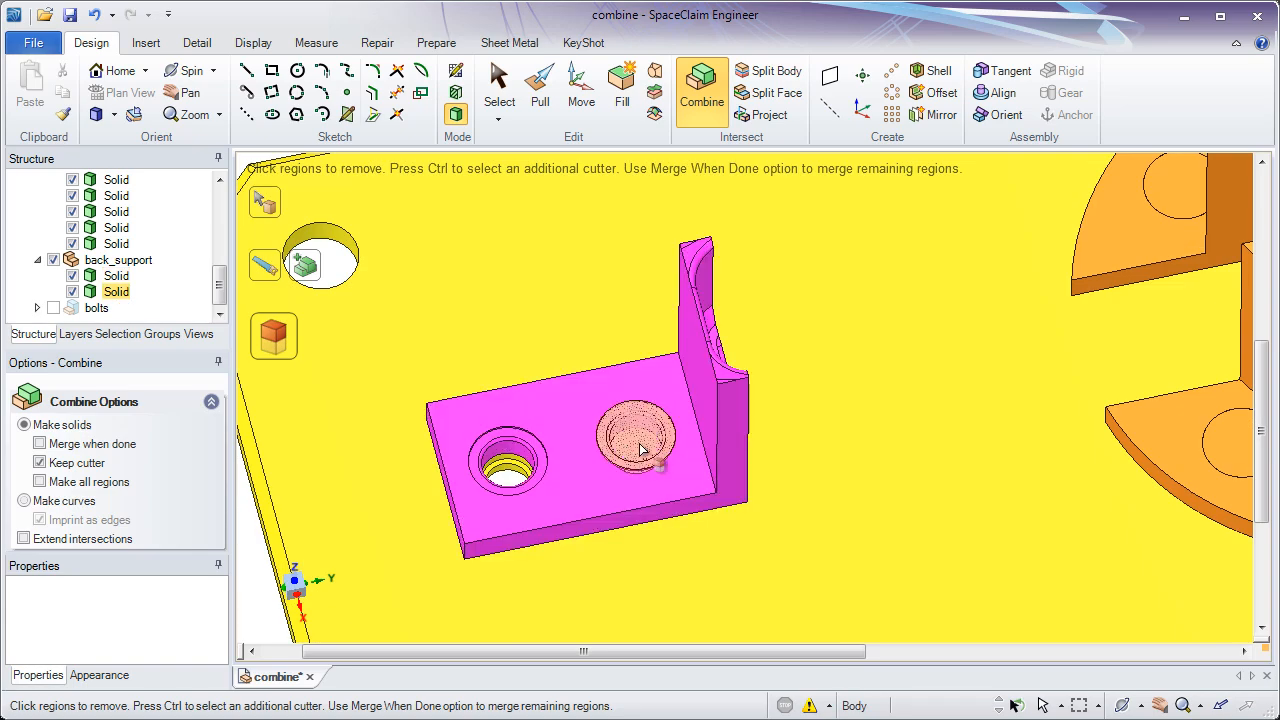
{"action": "left_click", "coordinate": [630, 442]}
{"action": "left_click", "coordinate": [640, 453]}
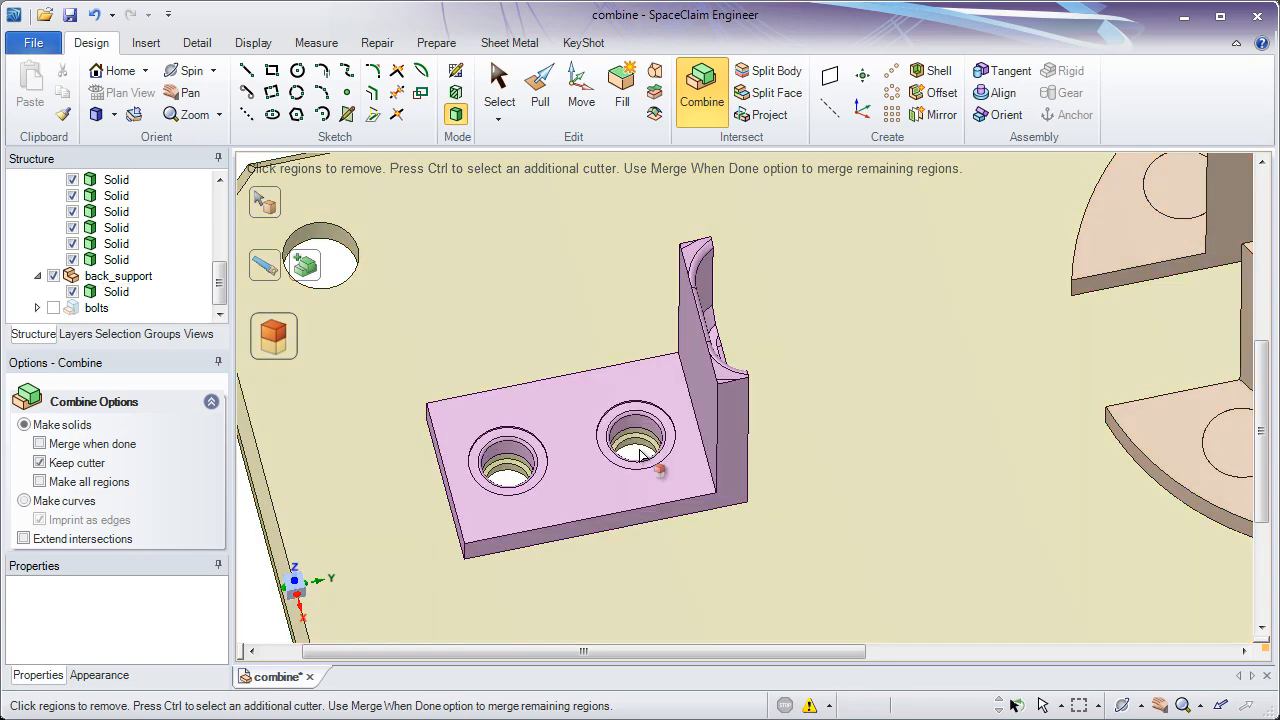
Remove all the bolt-shaped regions from the front support's flange and the table beneath it, selecting them in groups
{"action": "middle_click_drag", "start_coordinate": [640, 455], "coordinate": [600, 372], "text": "ctrl"}
{"action": "middle_click_drag", "start_coordinate": [542, 365], "coordinate": [408, 418], "text": "shift"}
{"action": "middle_click_drag", "start_coordinate": [445, 405], "coordinate": [470, 350]}
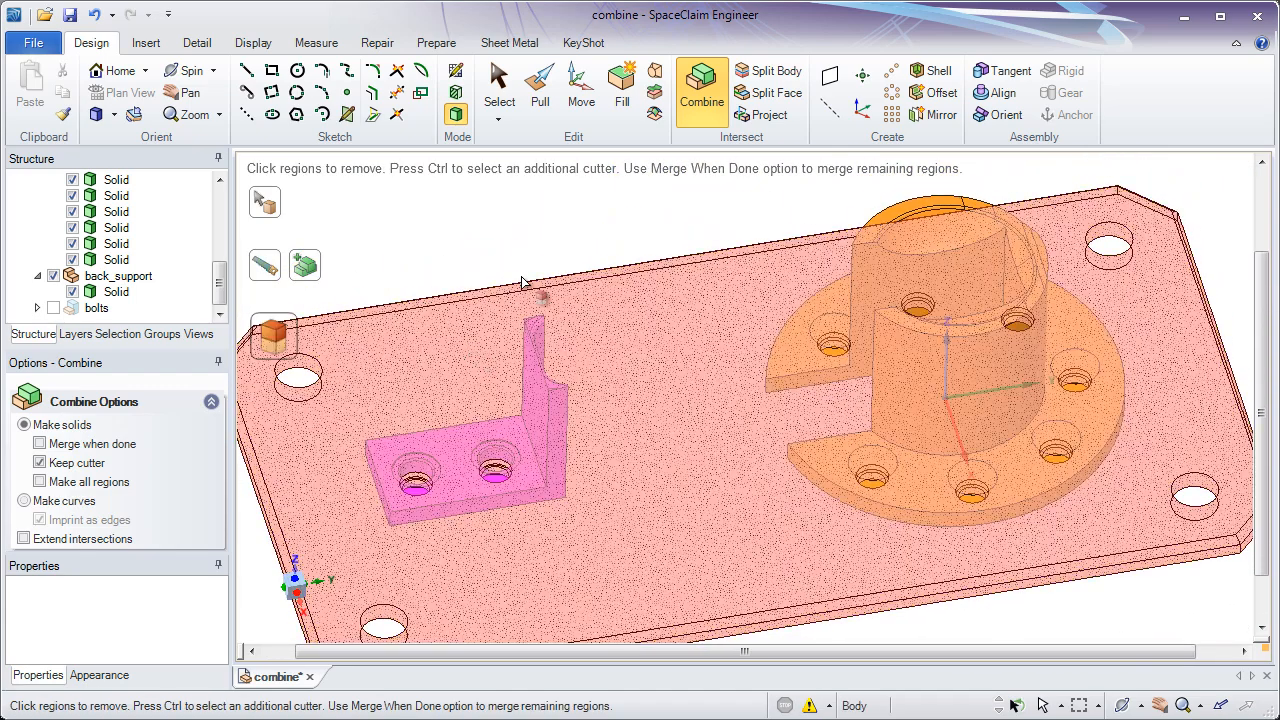
{"action": "middle_click_drag", "start_coordinate": [650, 250], "coordinate": [524, 238]}
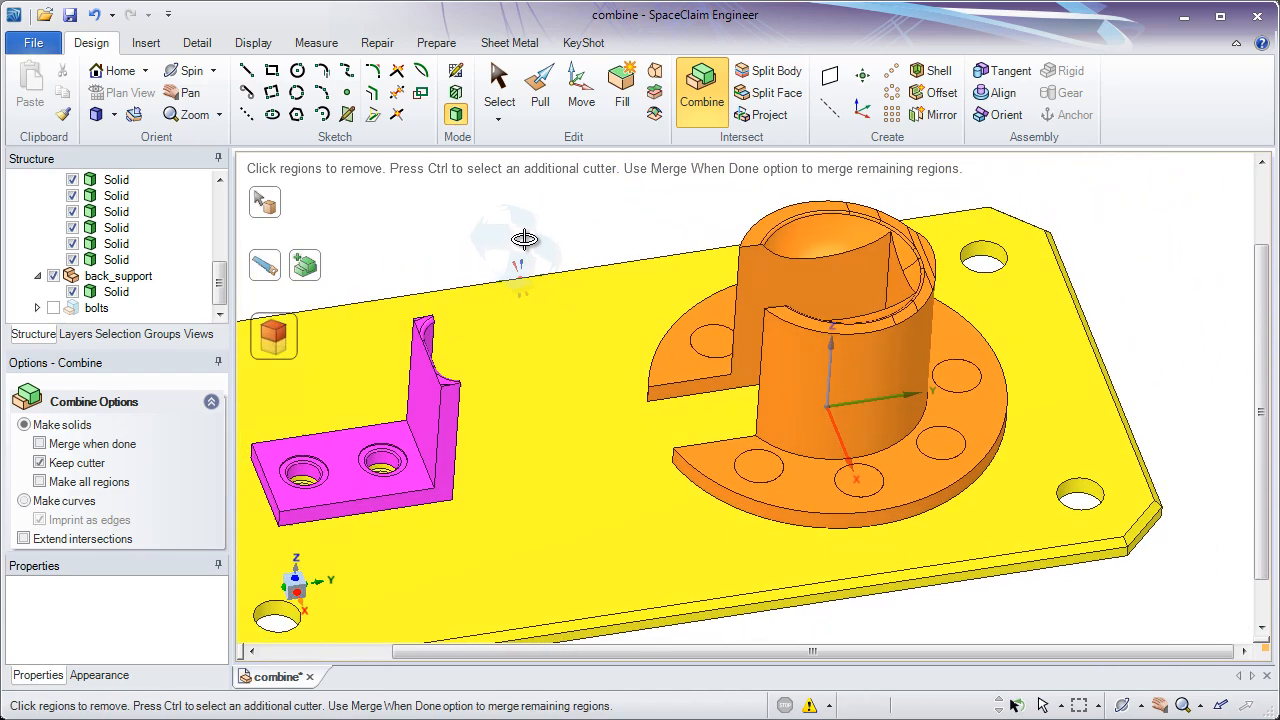
{"action": "left_click_drag", "start_coordinate": [525, 217], "coordinate": [805, 623]}
{"action": "middle_click_drag", "start_coordinate": [805, 623], "coordinate": [784, 582]}
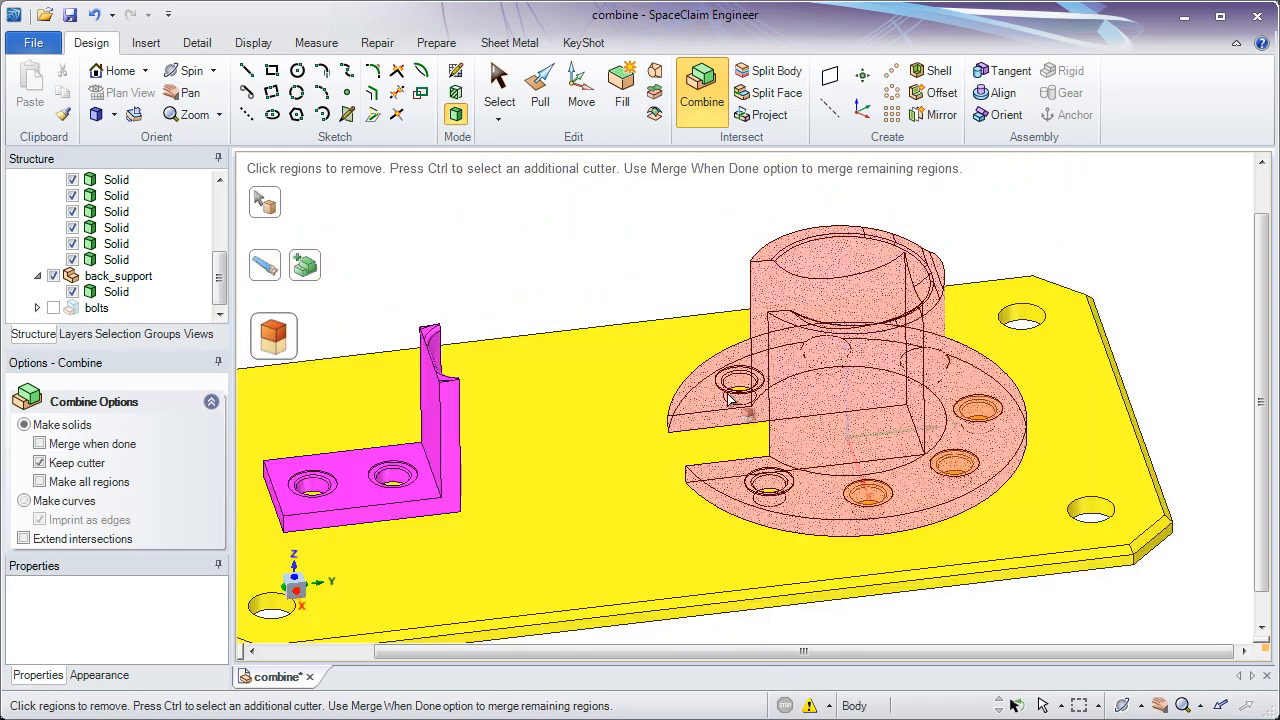
{"action": "left_click_drag", "start_coordinate": [709, 293], "coordinate": [1024, 642]}
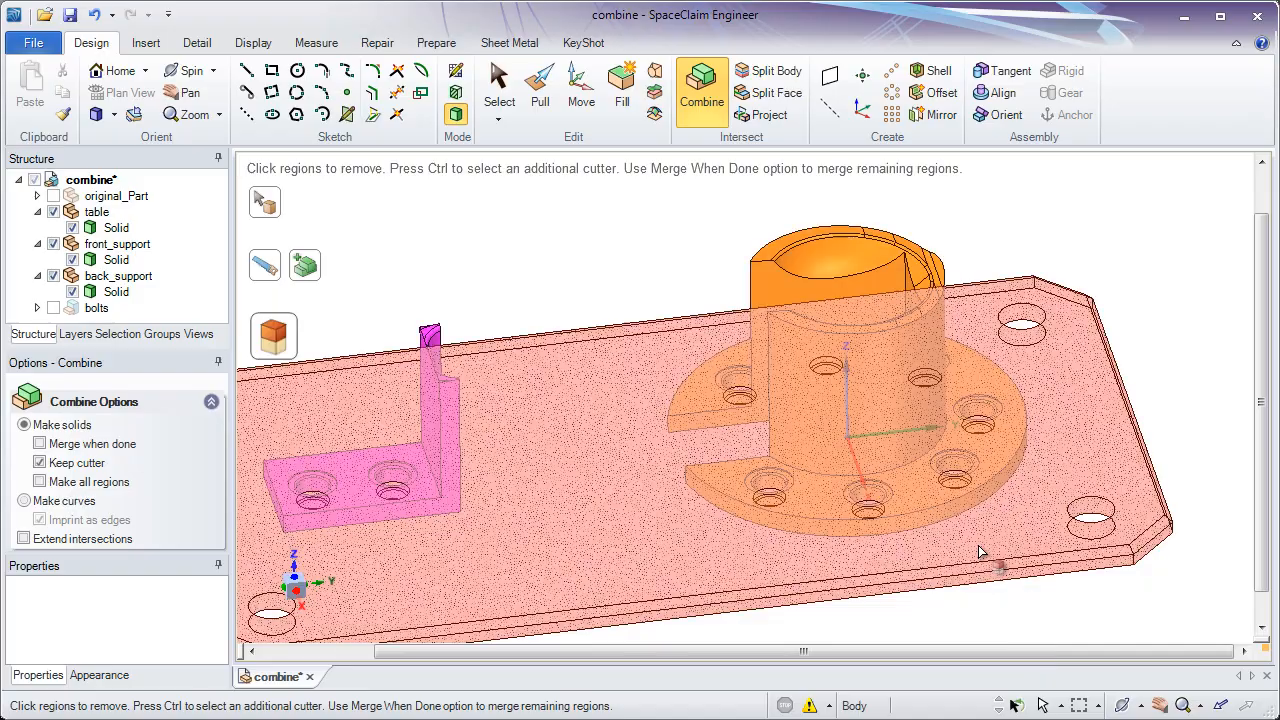
{"action": "middle_click_drag", "start_coordinate": [980, 551], "coordinate": [920, 395]}
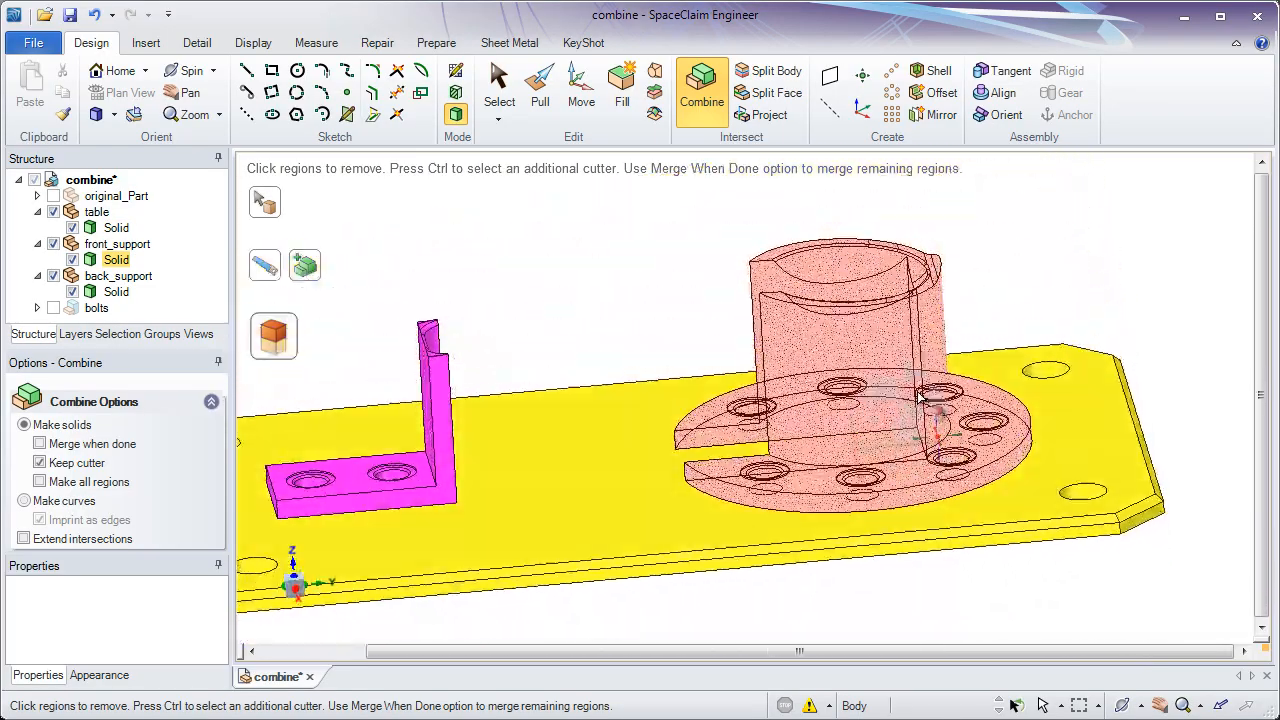
{"action": "middle_click_drag", "start_coordinate": [669, 403], "coordinate": [650, 348], "text": "ctrl"}
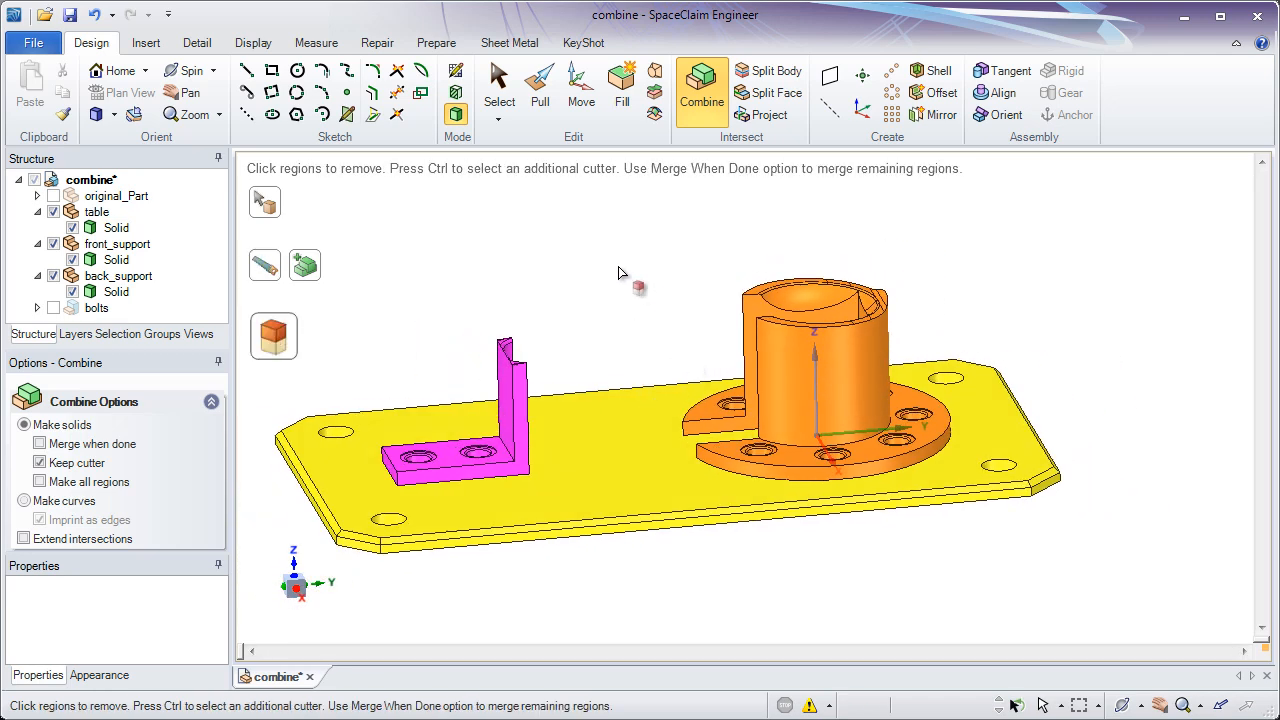
End the Combine operation, show all components again and return the assembly to the home view
{"action": "left_click", "coordinate": [579, 249]}
{"action": "middle_click_drag", "start_coordinate": [579, 249], "coordinate": [600, 251]}
{"action": "right_click", "coordinate": [600, 258]}
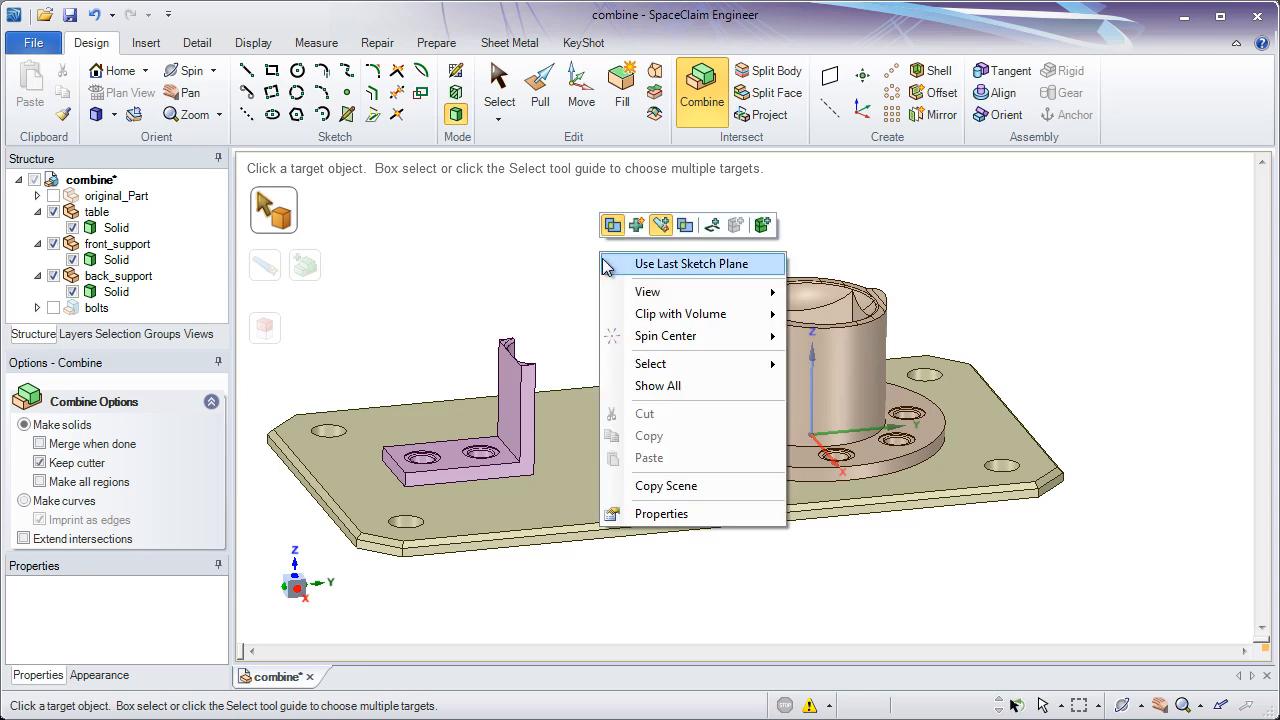
{"action": "left_click", "coordinate": [634, 383]}
{"action": "middle_click_drag", "start_coordinate": [507, 288], "coordinate": [537, 274], "text": "ctrl"}
{"action": "left_click", "coordinate": [112, 72]}
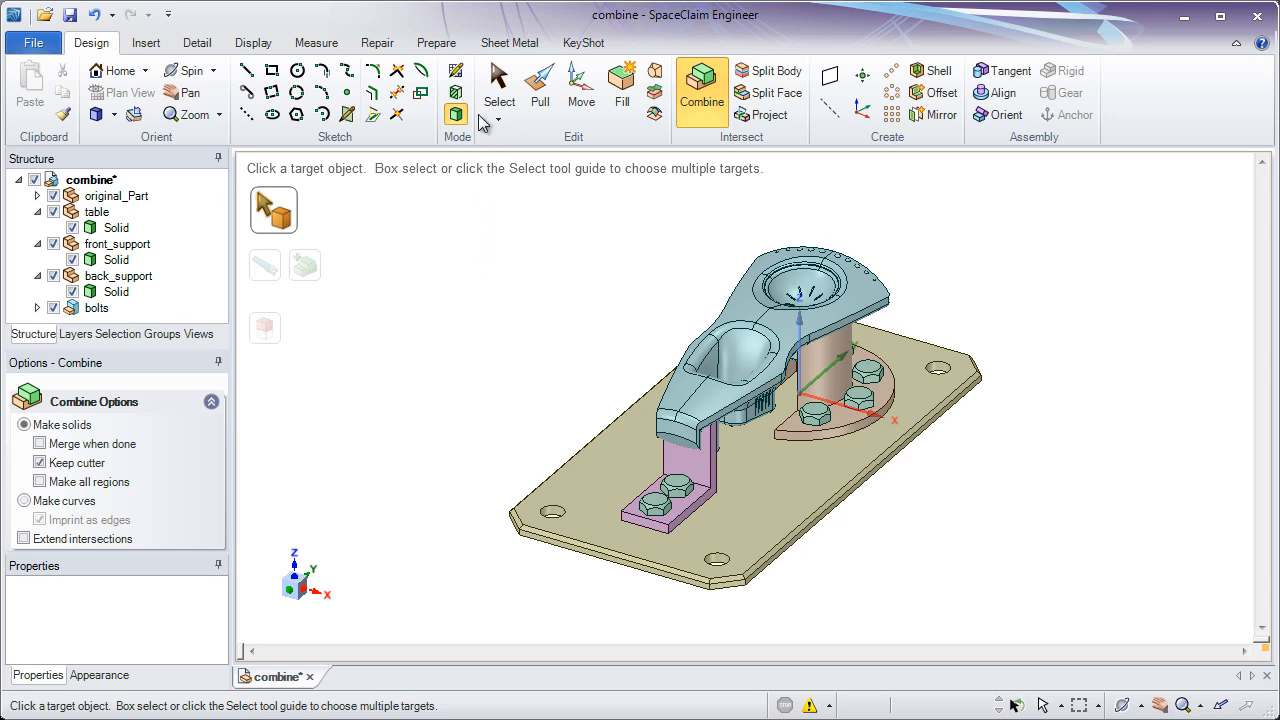
{"action": "left_click", "coordinate": [498, 88]}
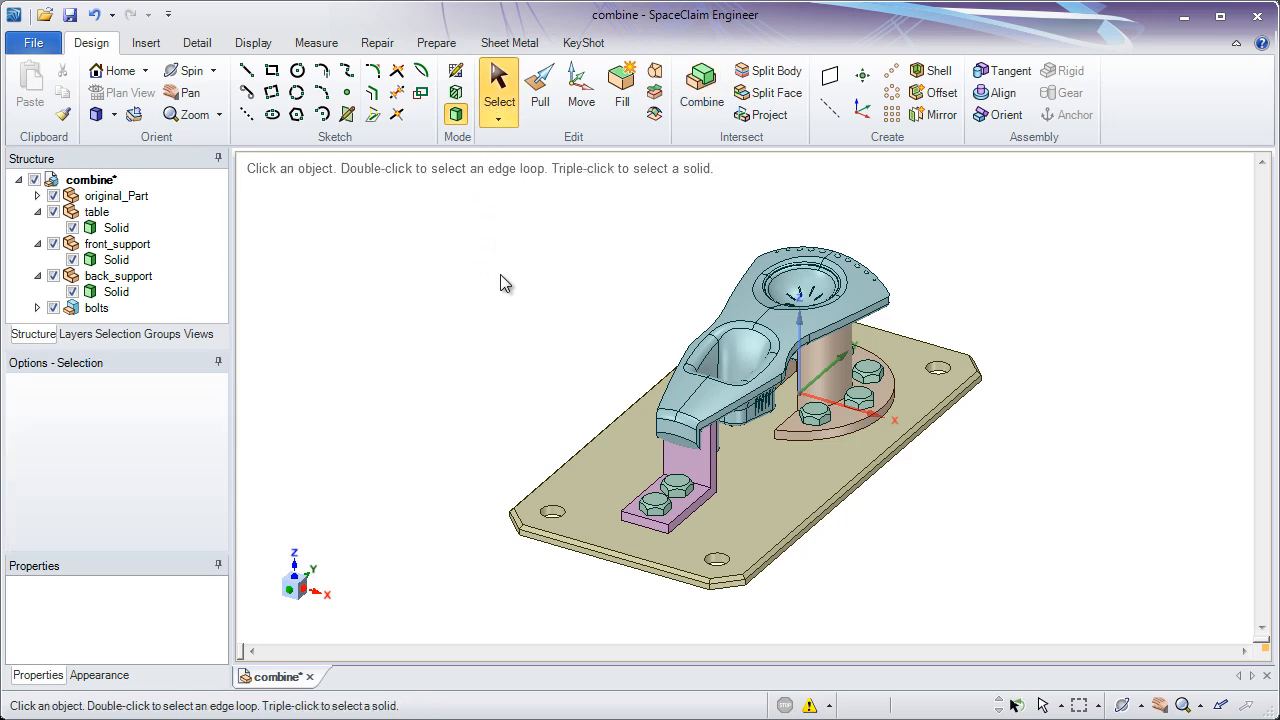